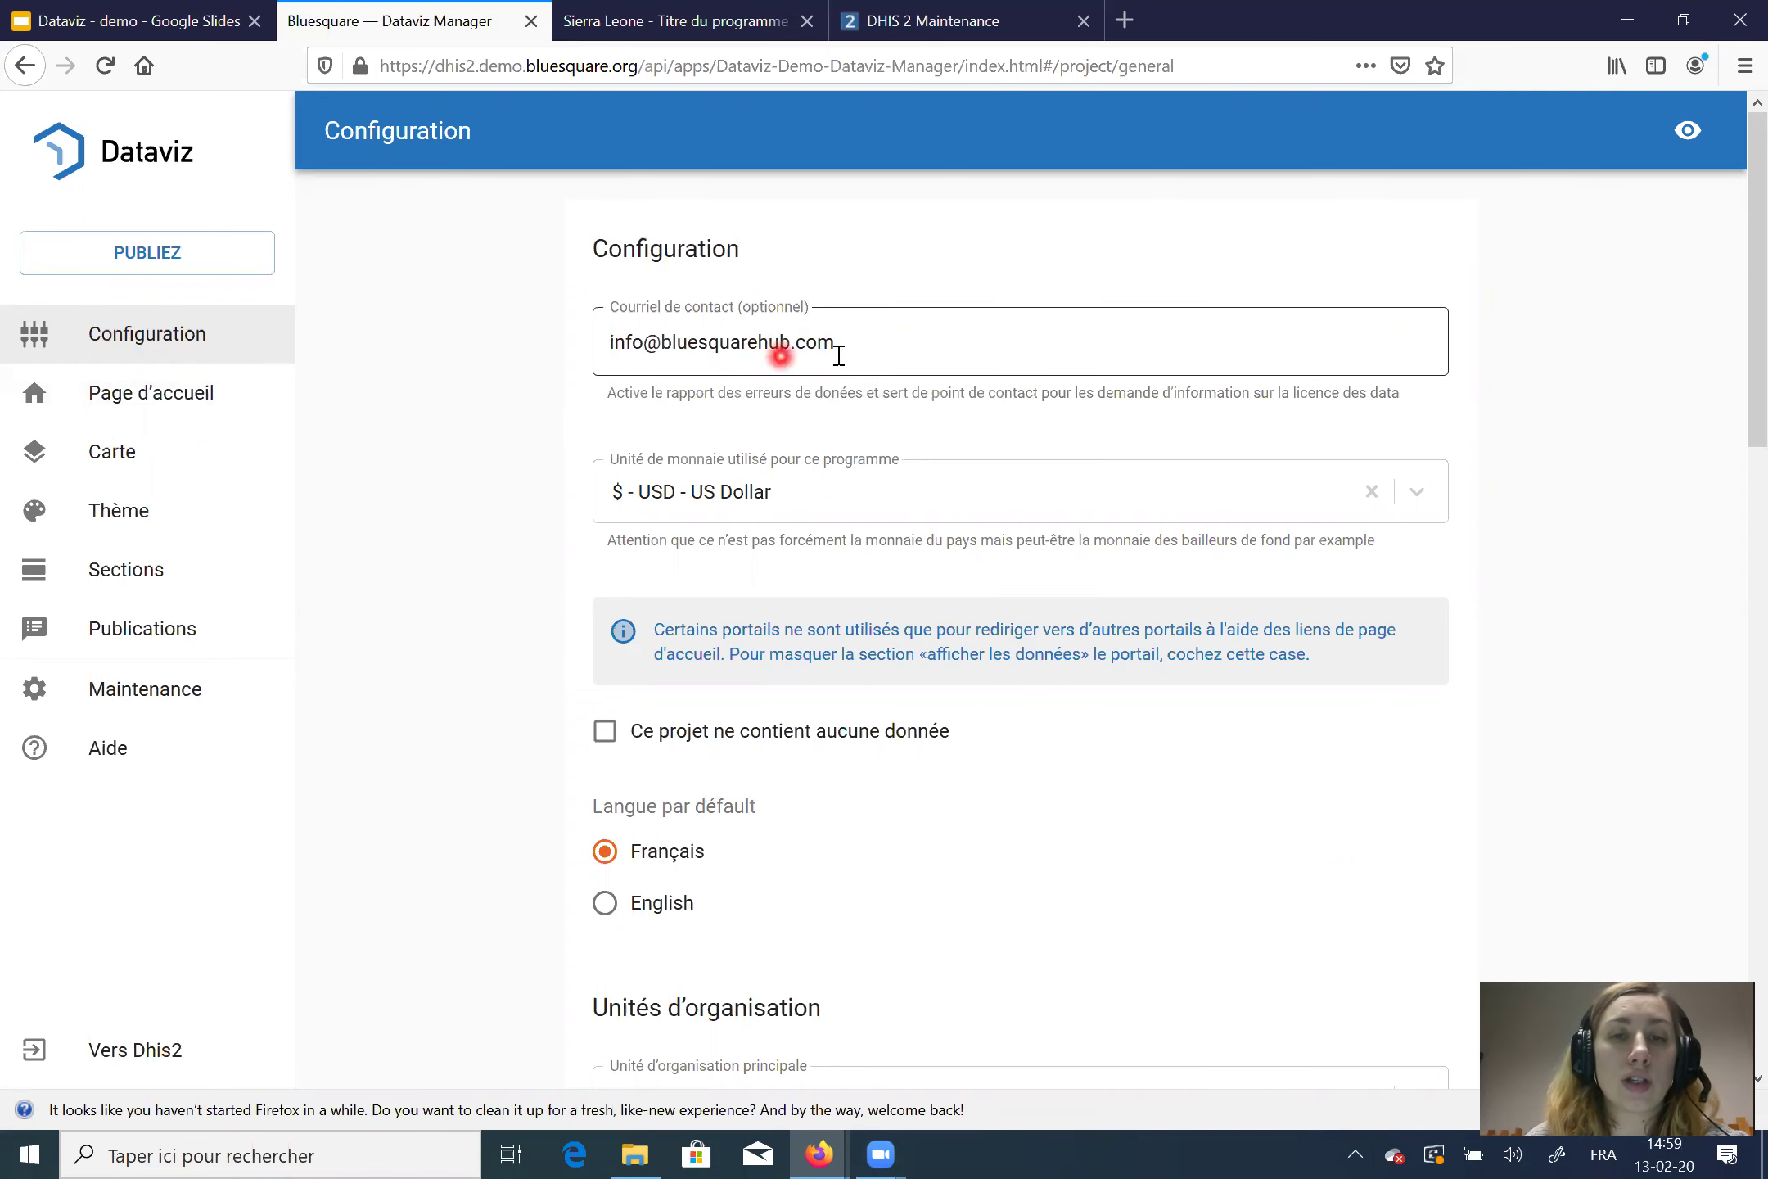
Step: View the error-report ticket link on the published Sierra Leone portal and return to the Dataviz Manager configuration
left_click(641, 20)
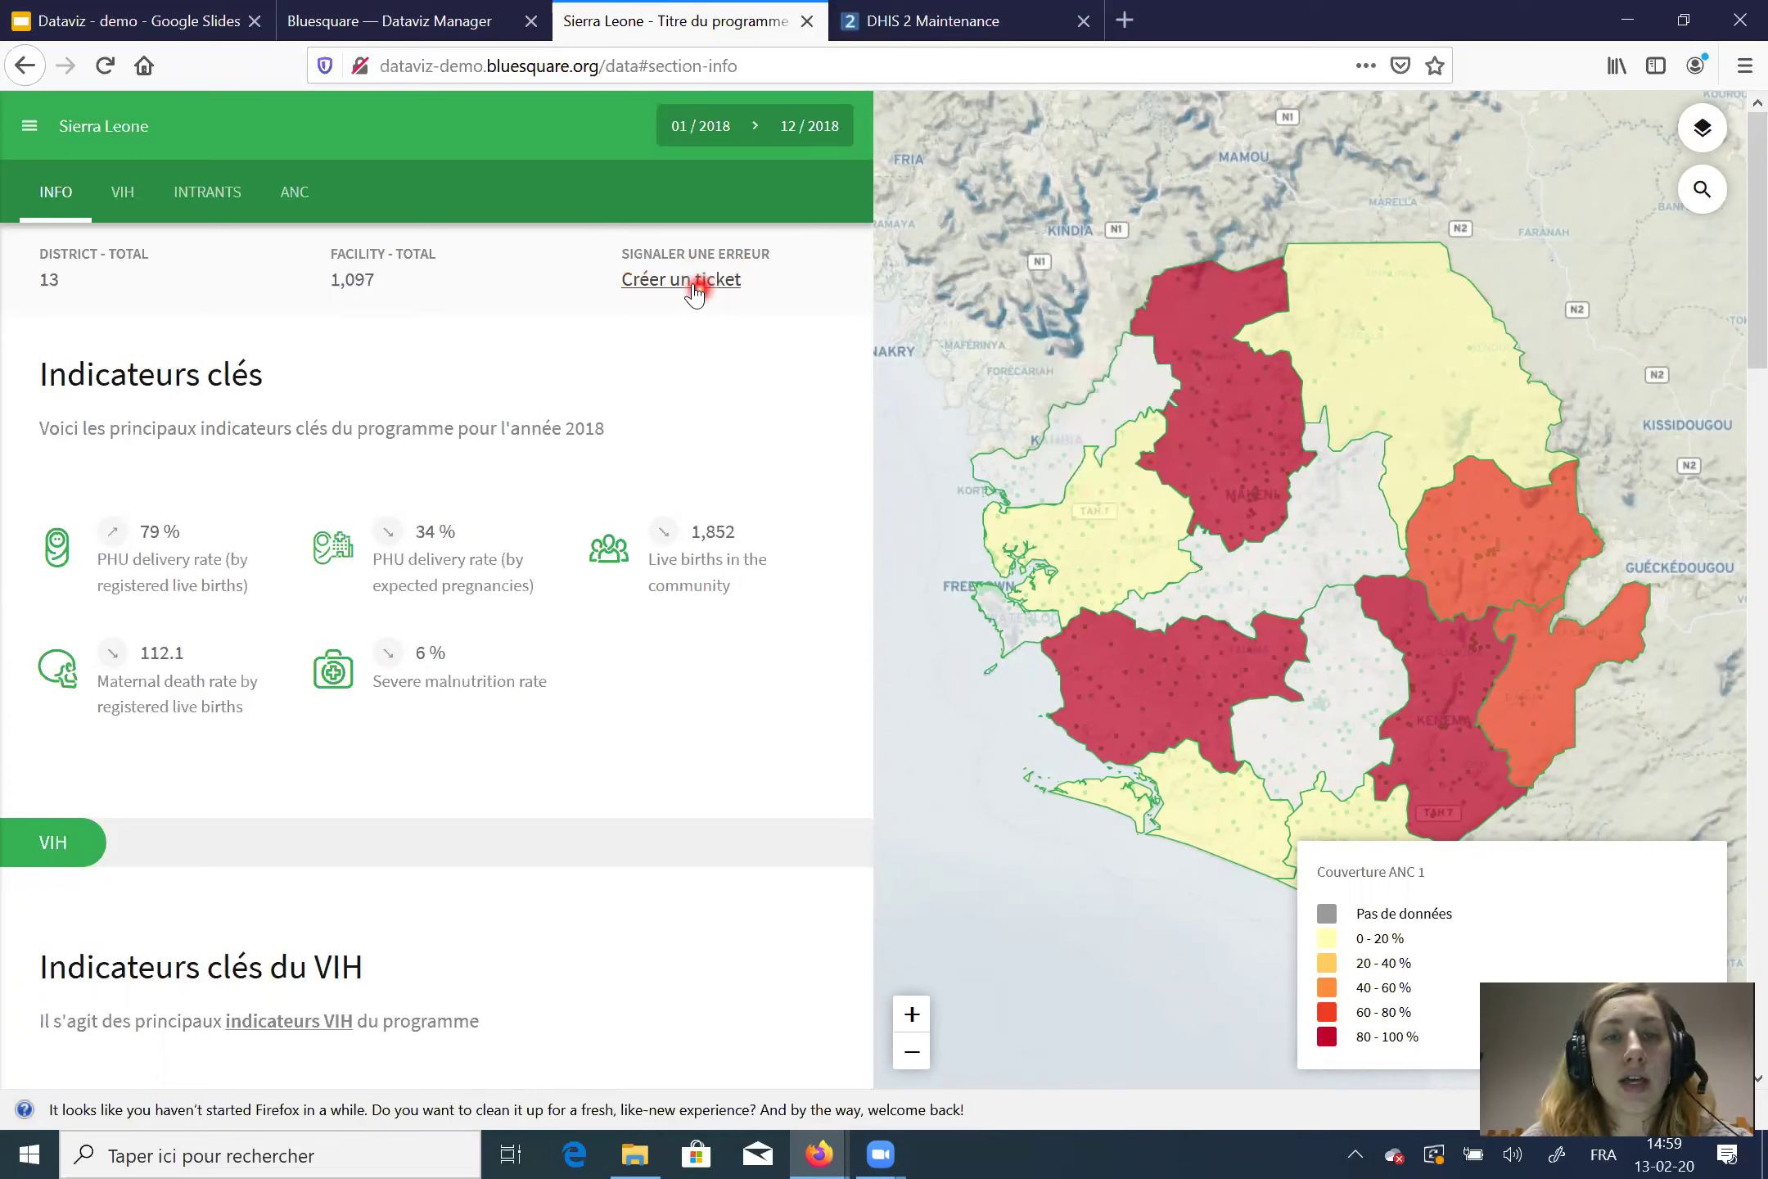
left_click(427, 18)
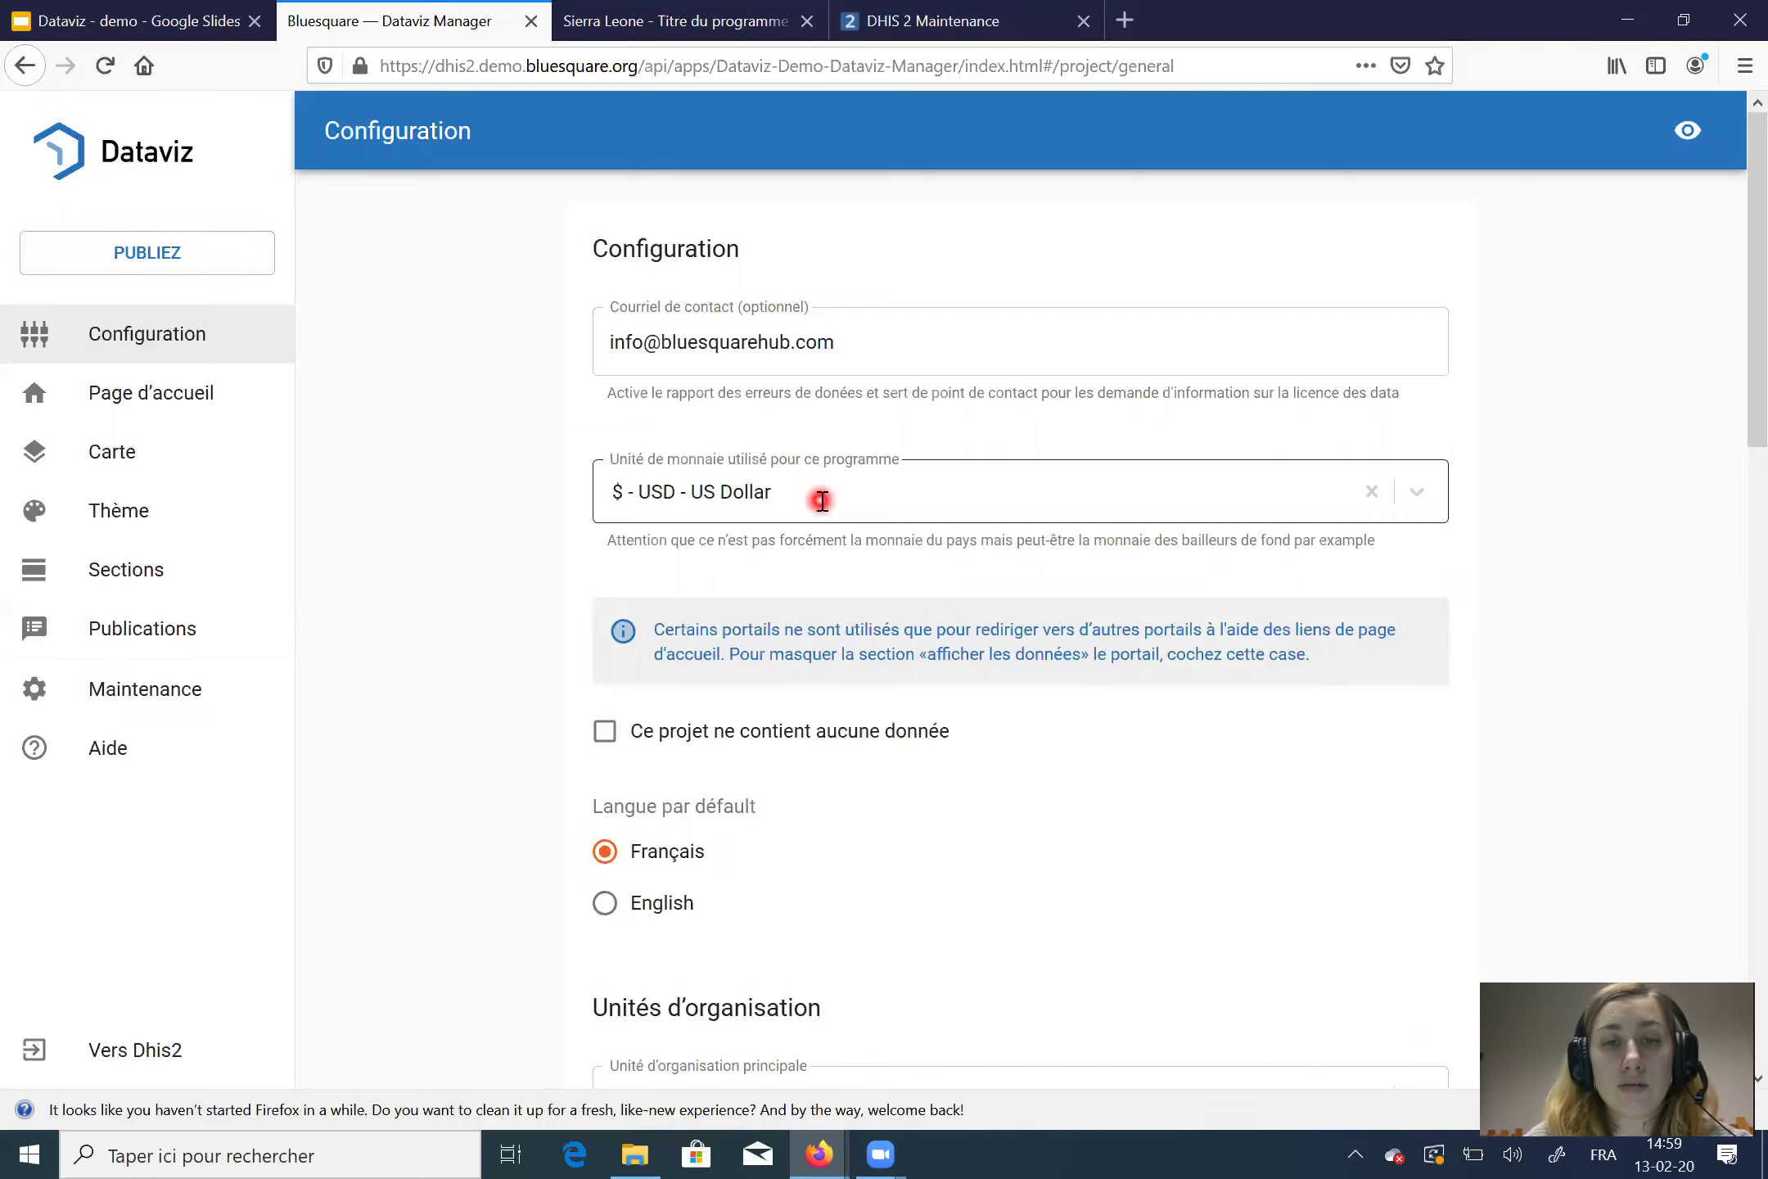
Step: Browse the currency options available for the programme and close the list without picking another currency
left_click(1318, 501)
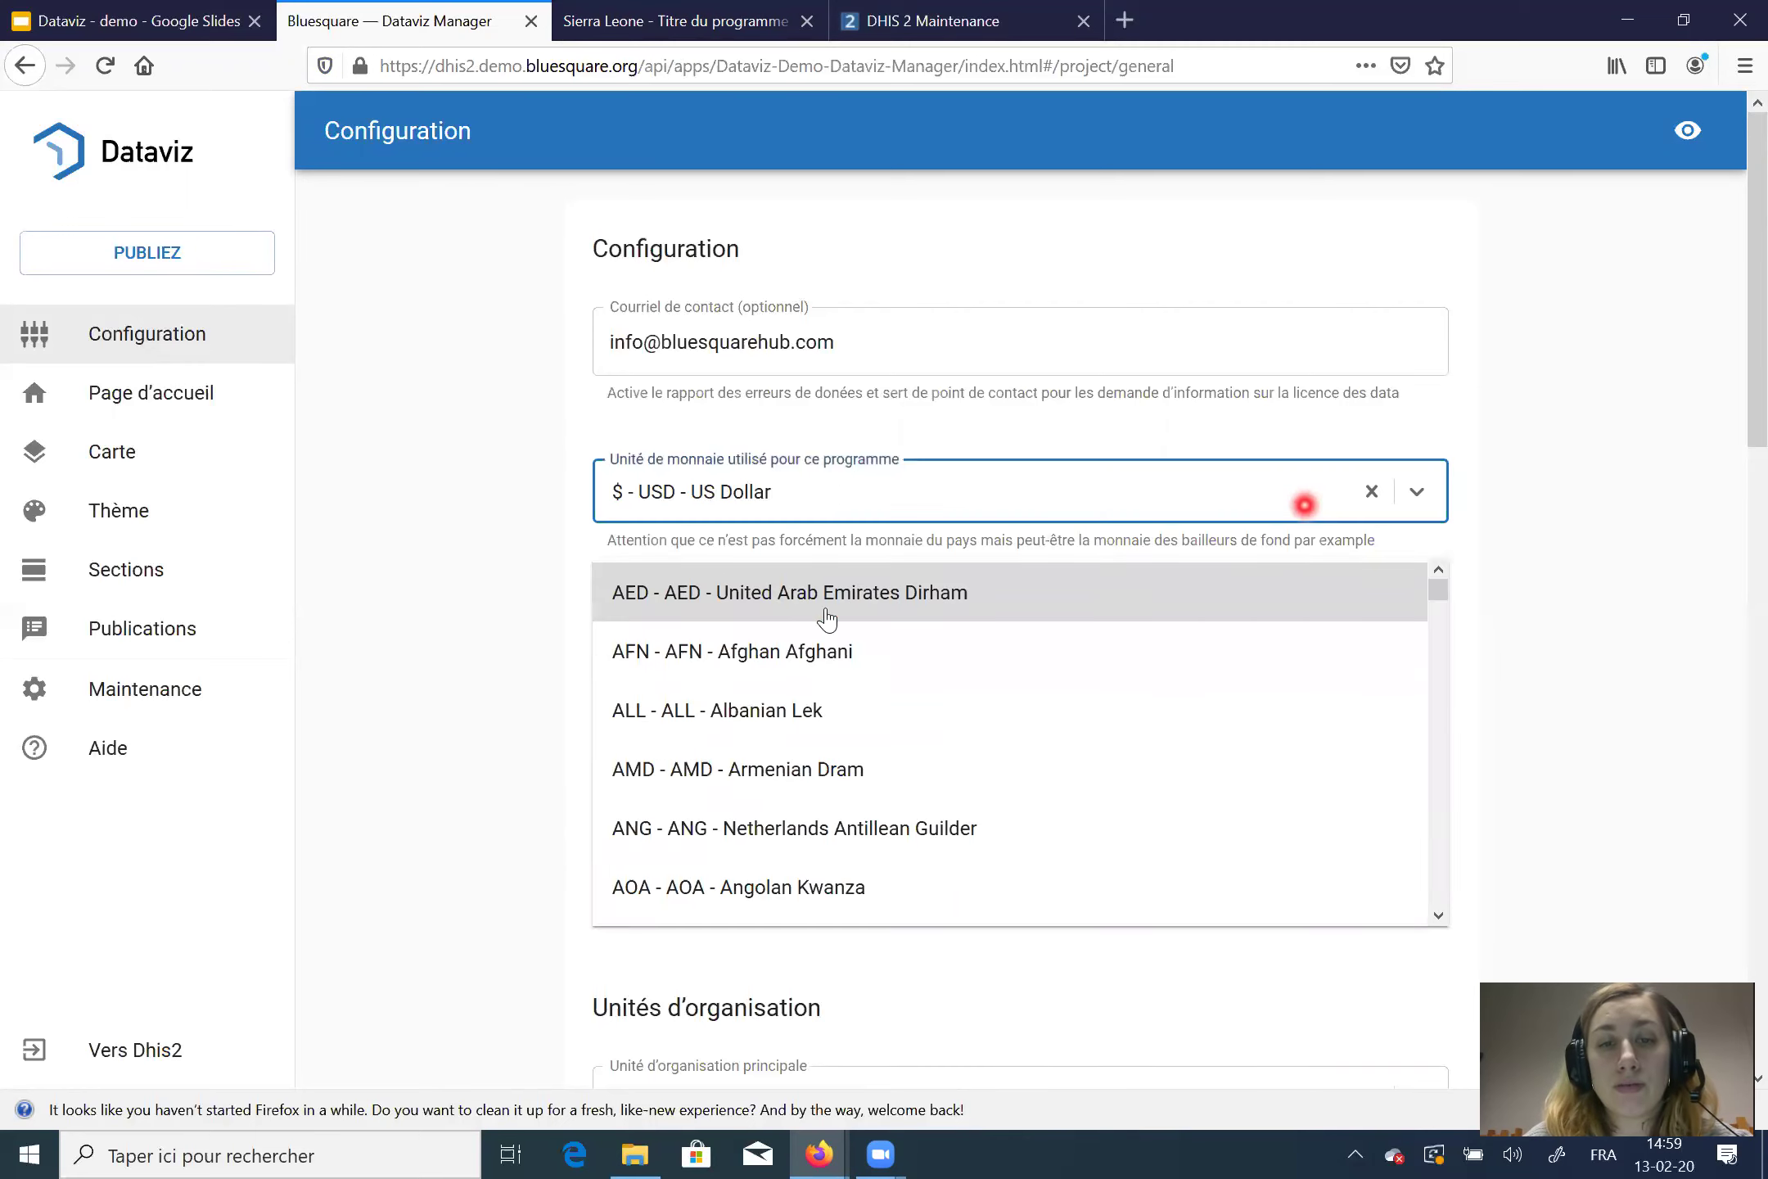
scroll(827, 620, "down", 10)
scroll(822, 620, "down", 5)
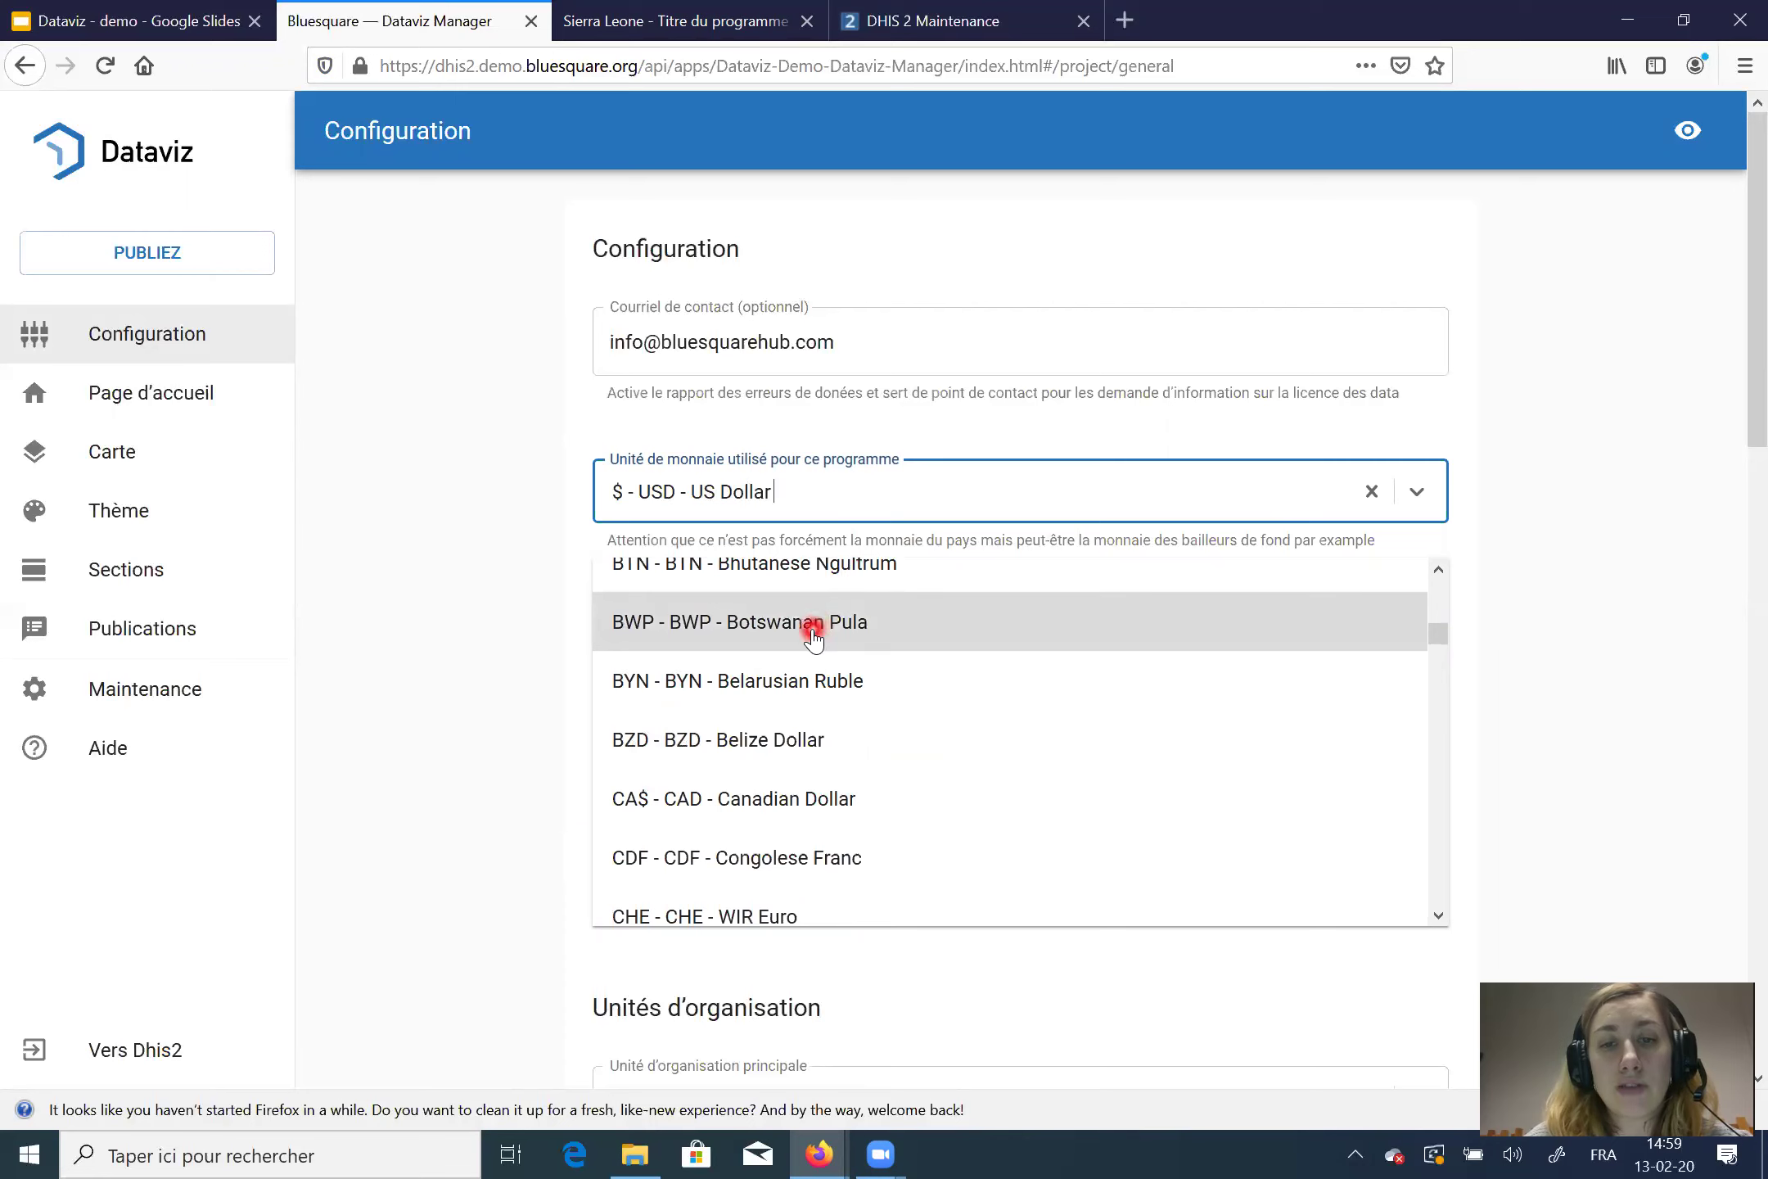
scroll(811, 630, "down", 3)
scroll(803, 647, "down", 5)
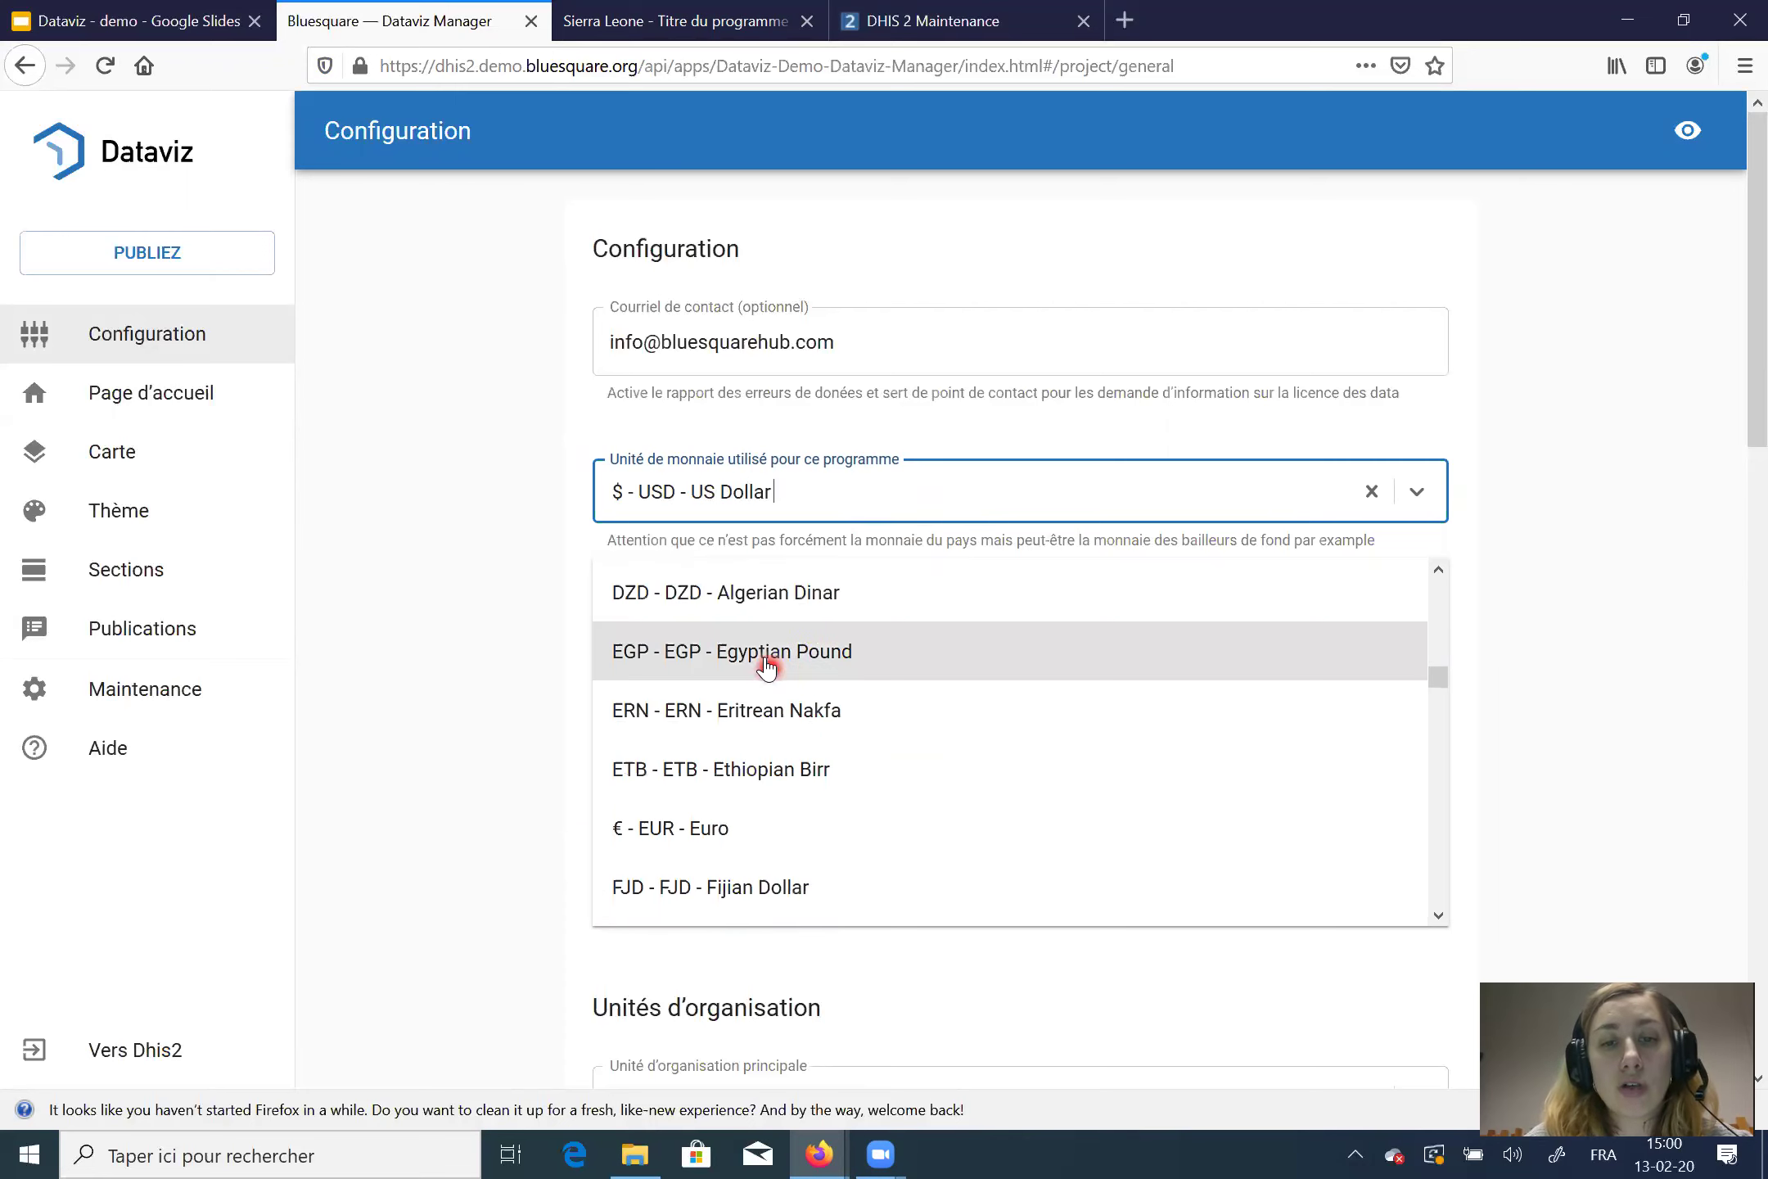
left_click(819, 485)
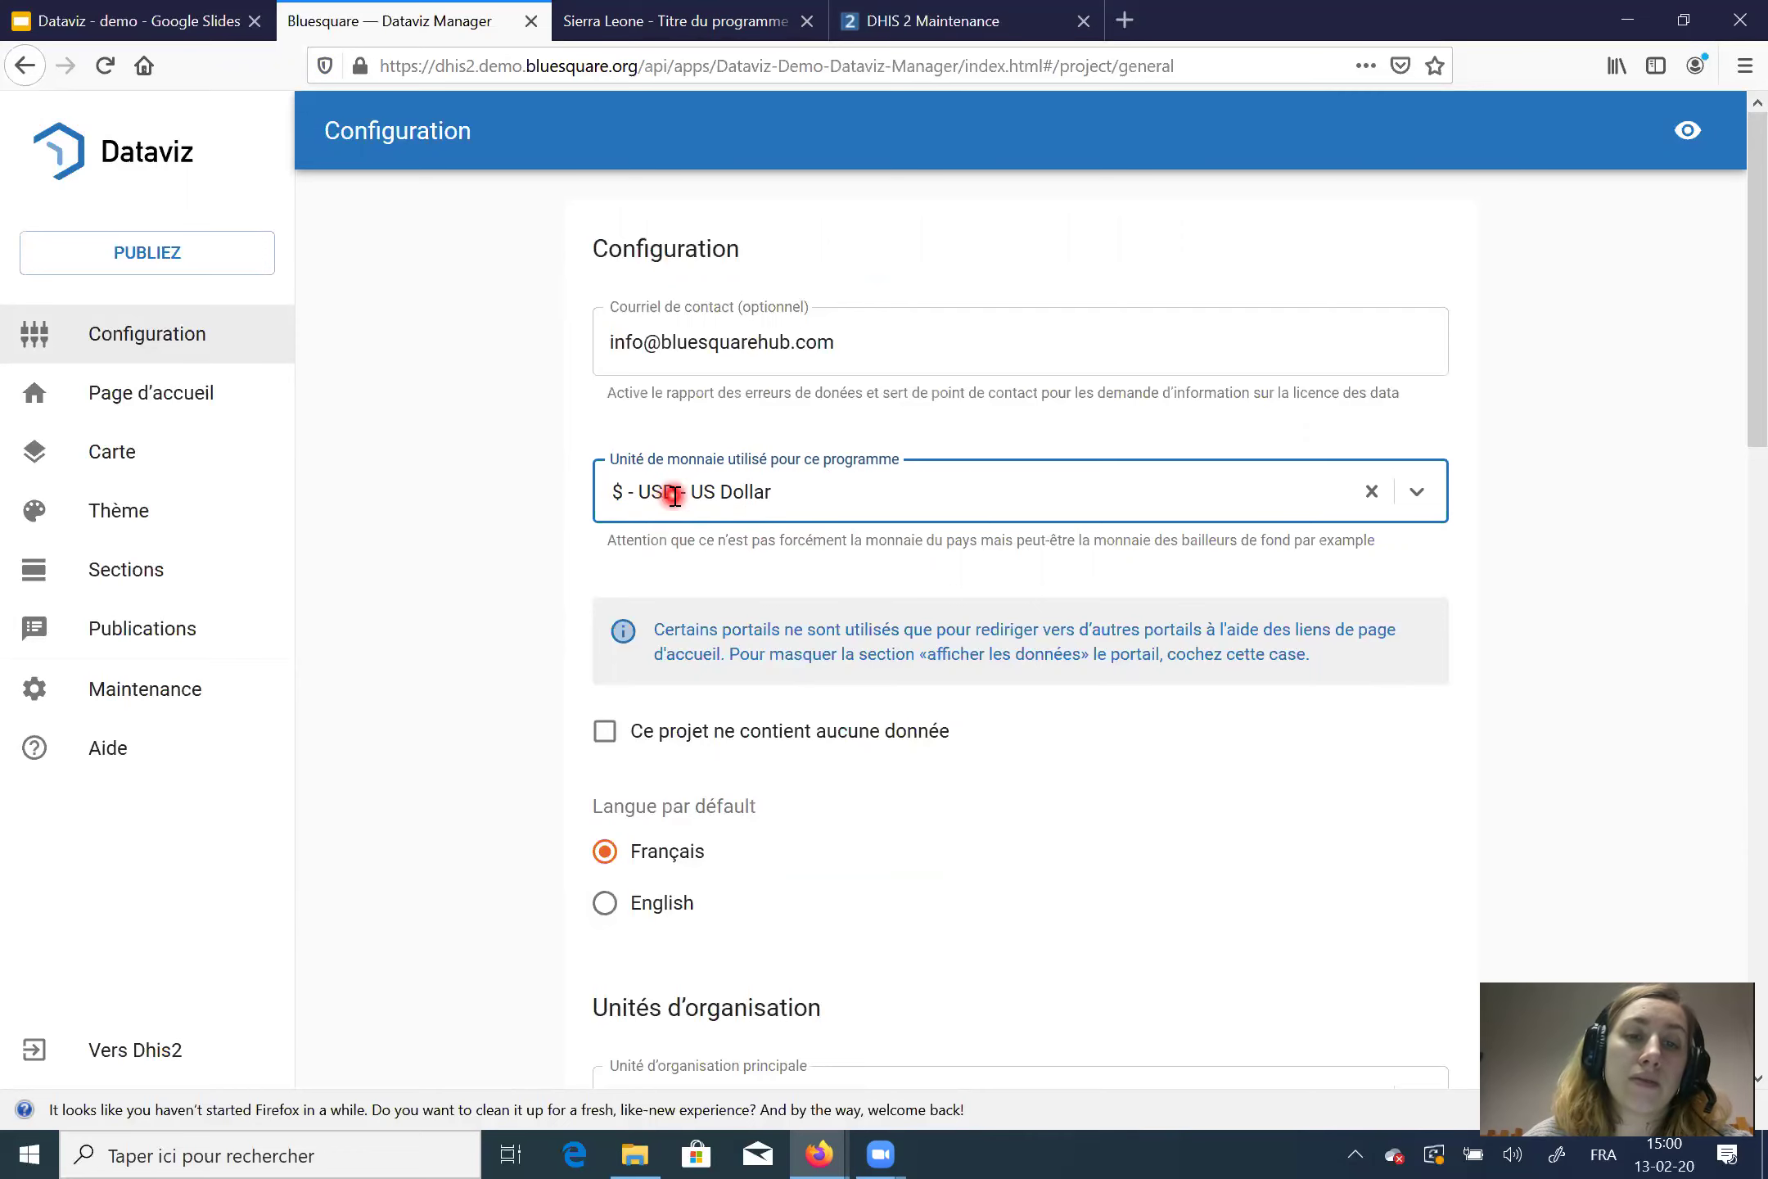
Step: Clear the facility level in the organisation units section and select Facility for it again
scroll(671, 491, "down", 3)
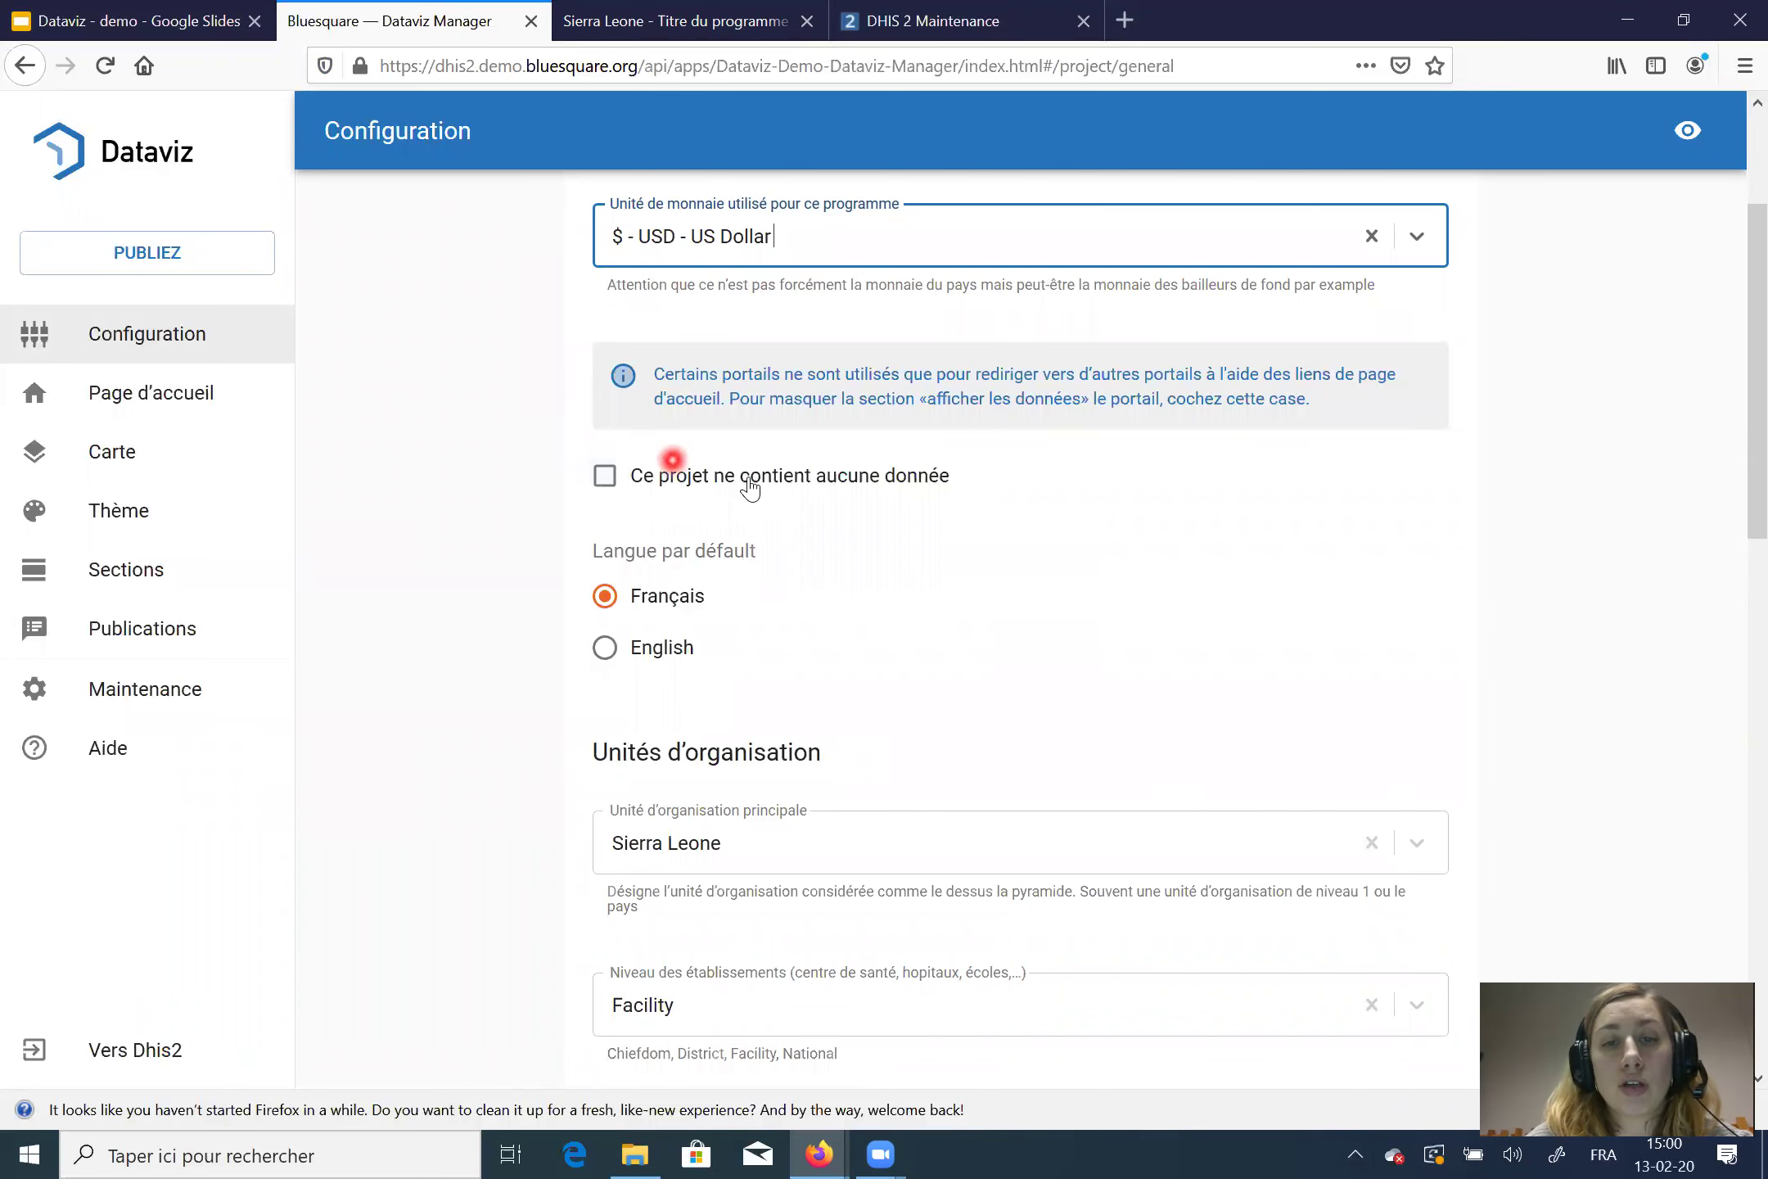
scroll(950, 544, "down", 5)
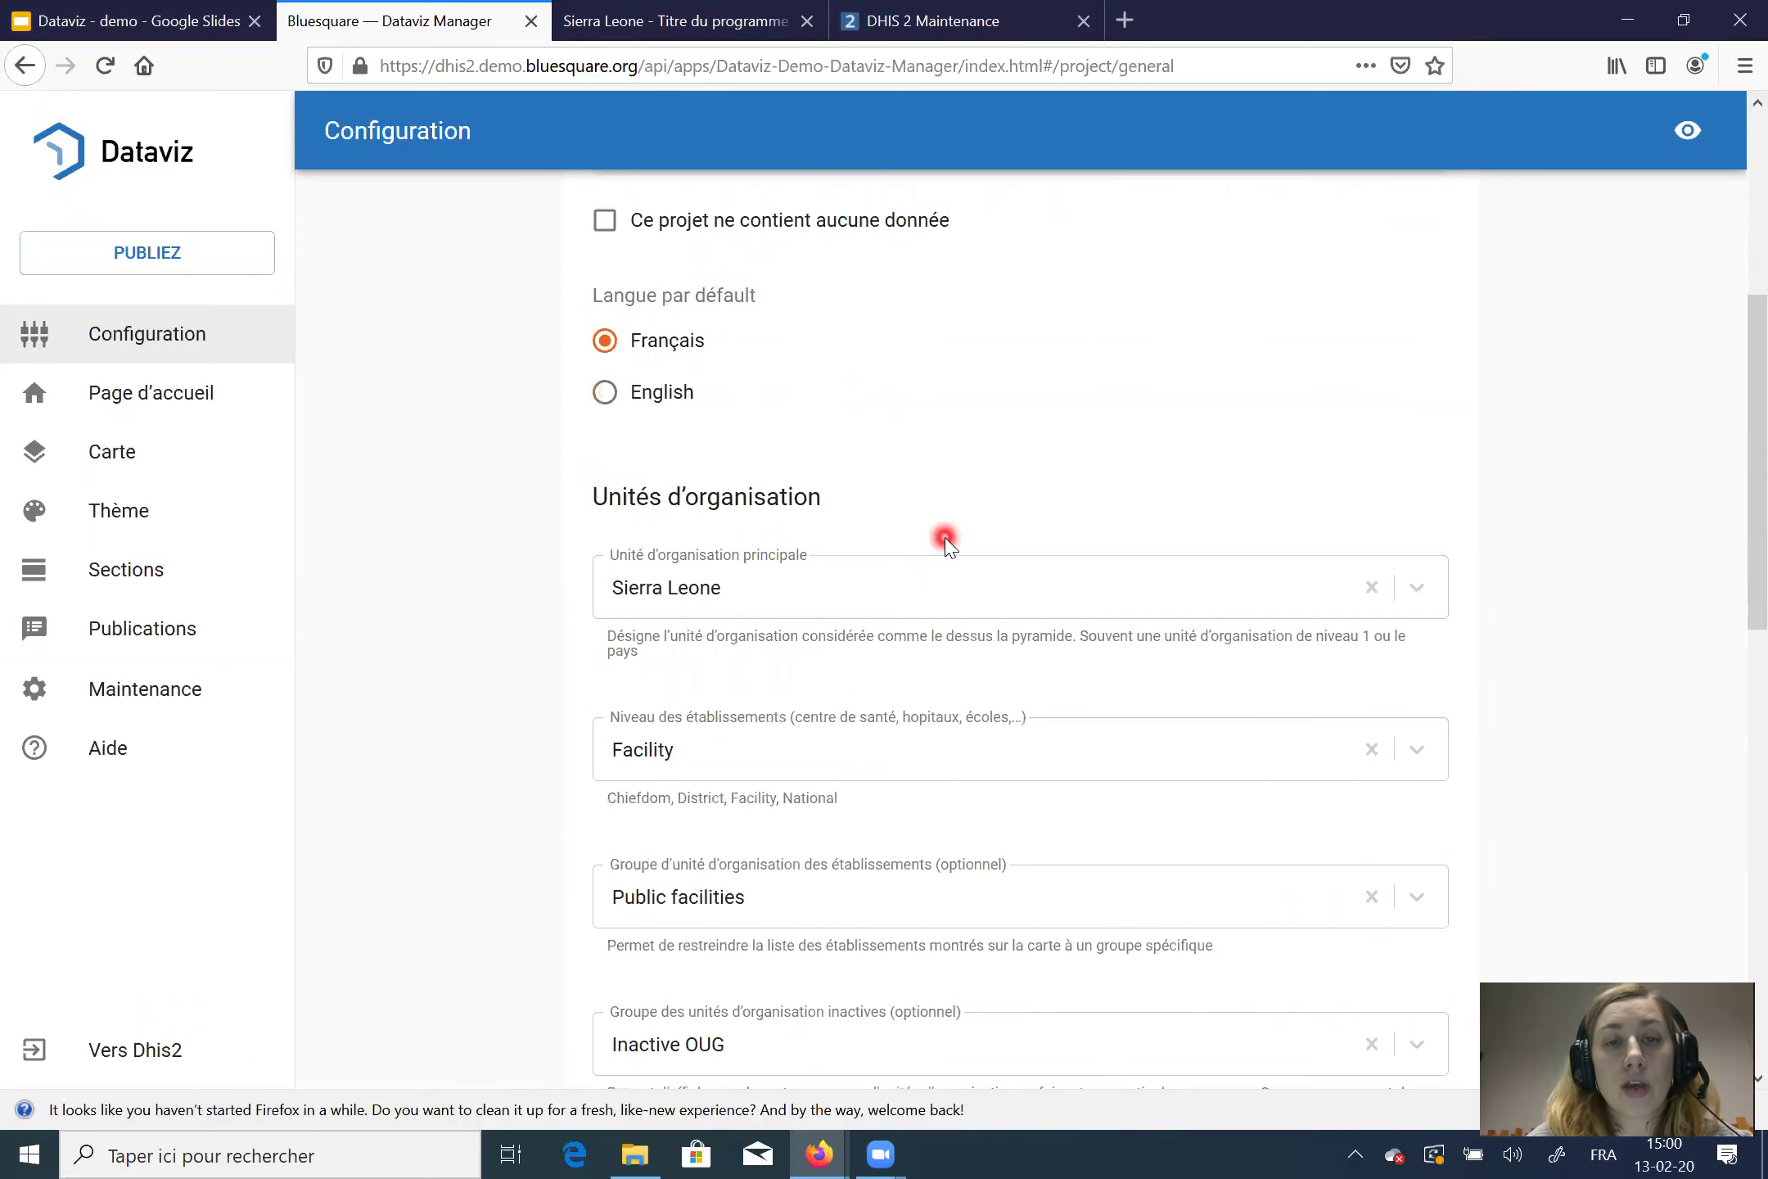
scroll(945, 542, "up", 2)
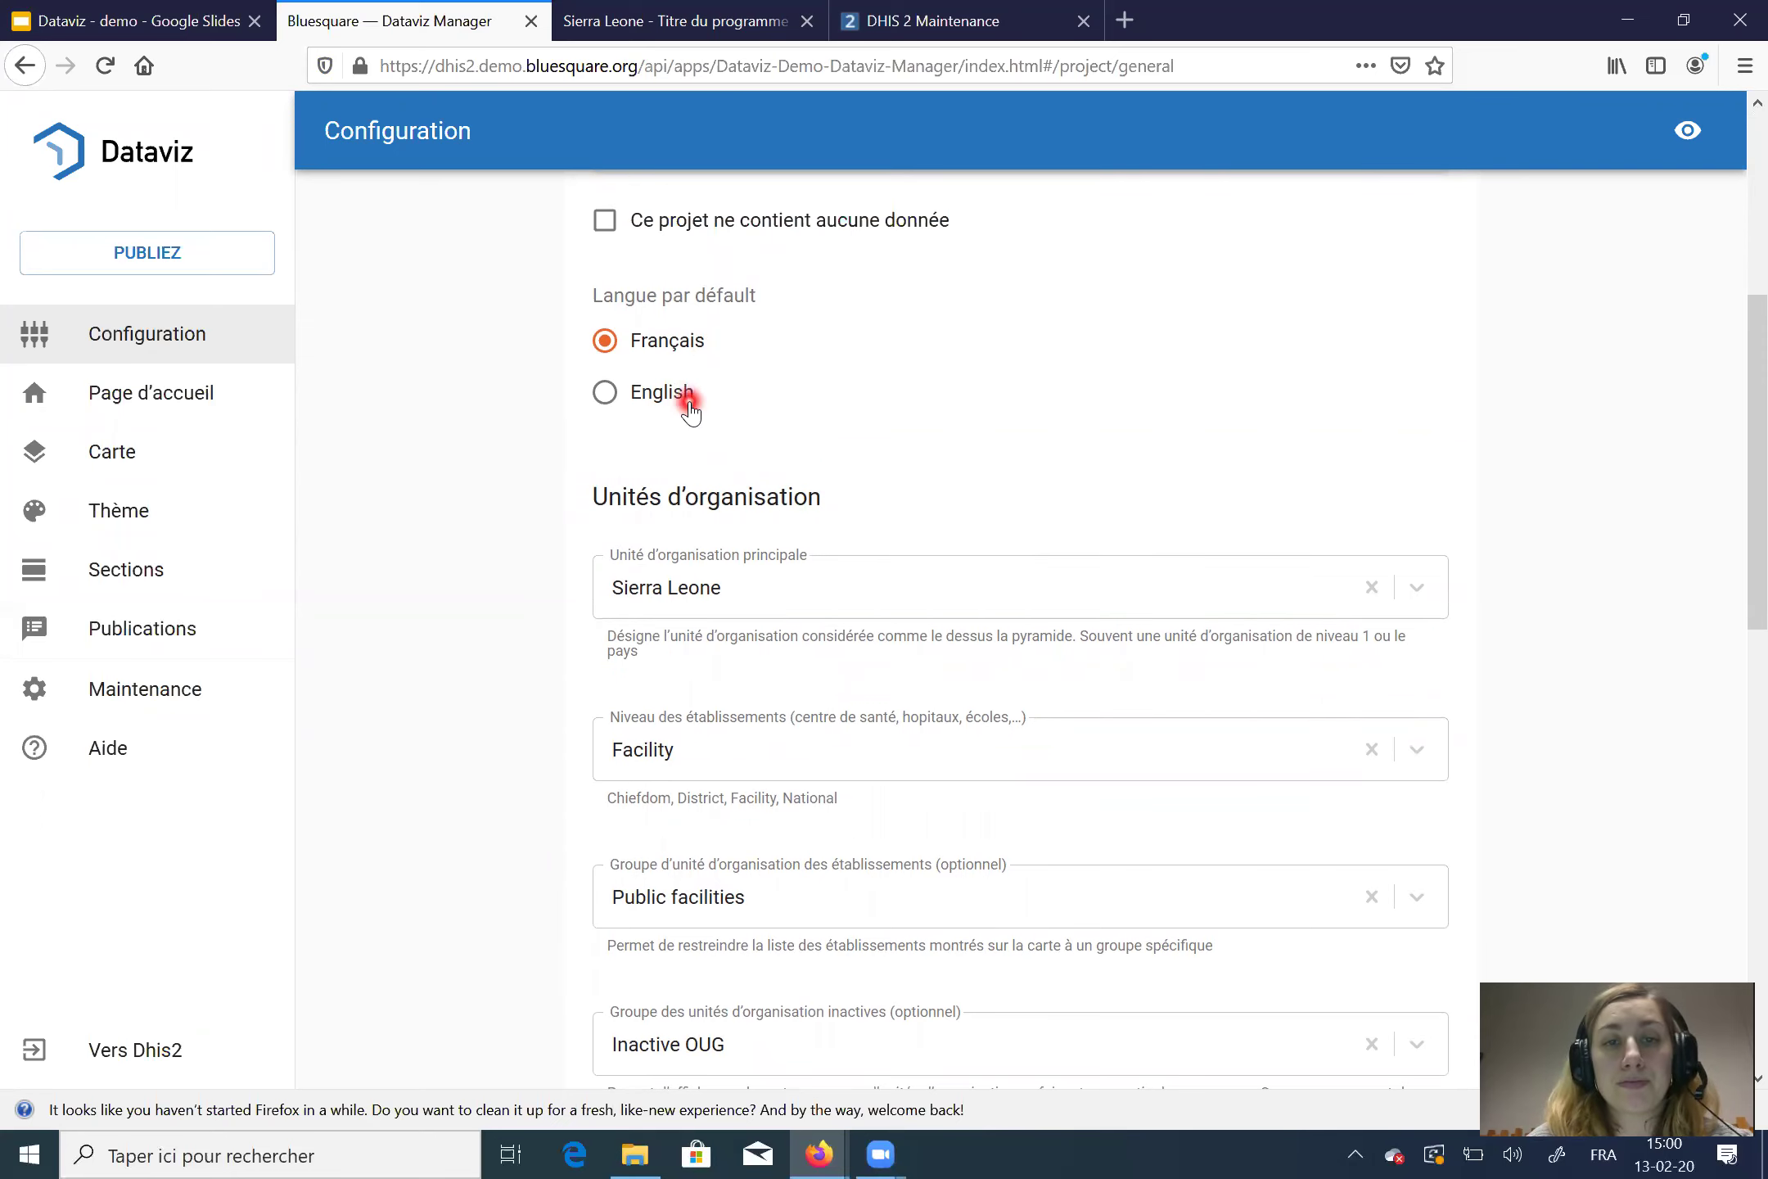
scroll(690, 410, "down", 3)
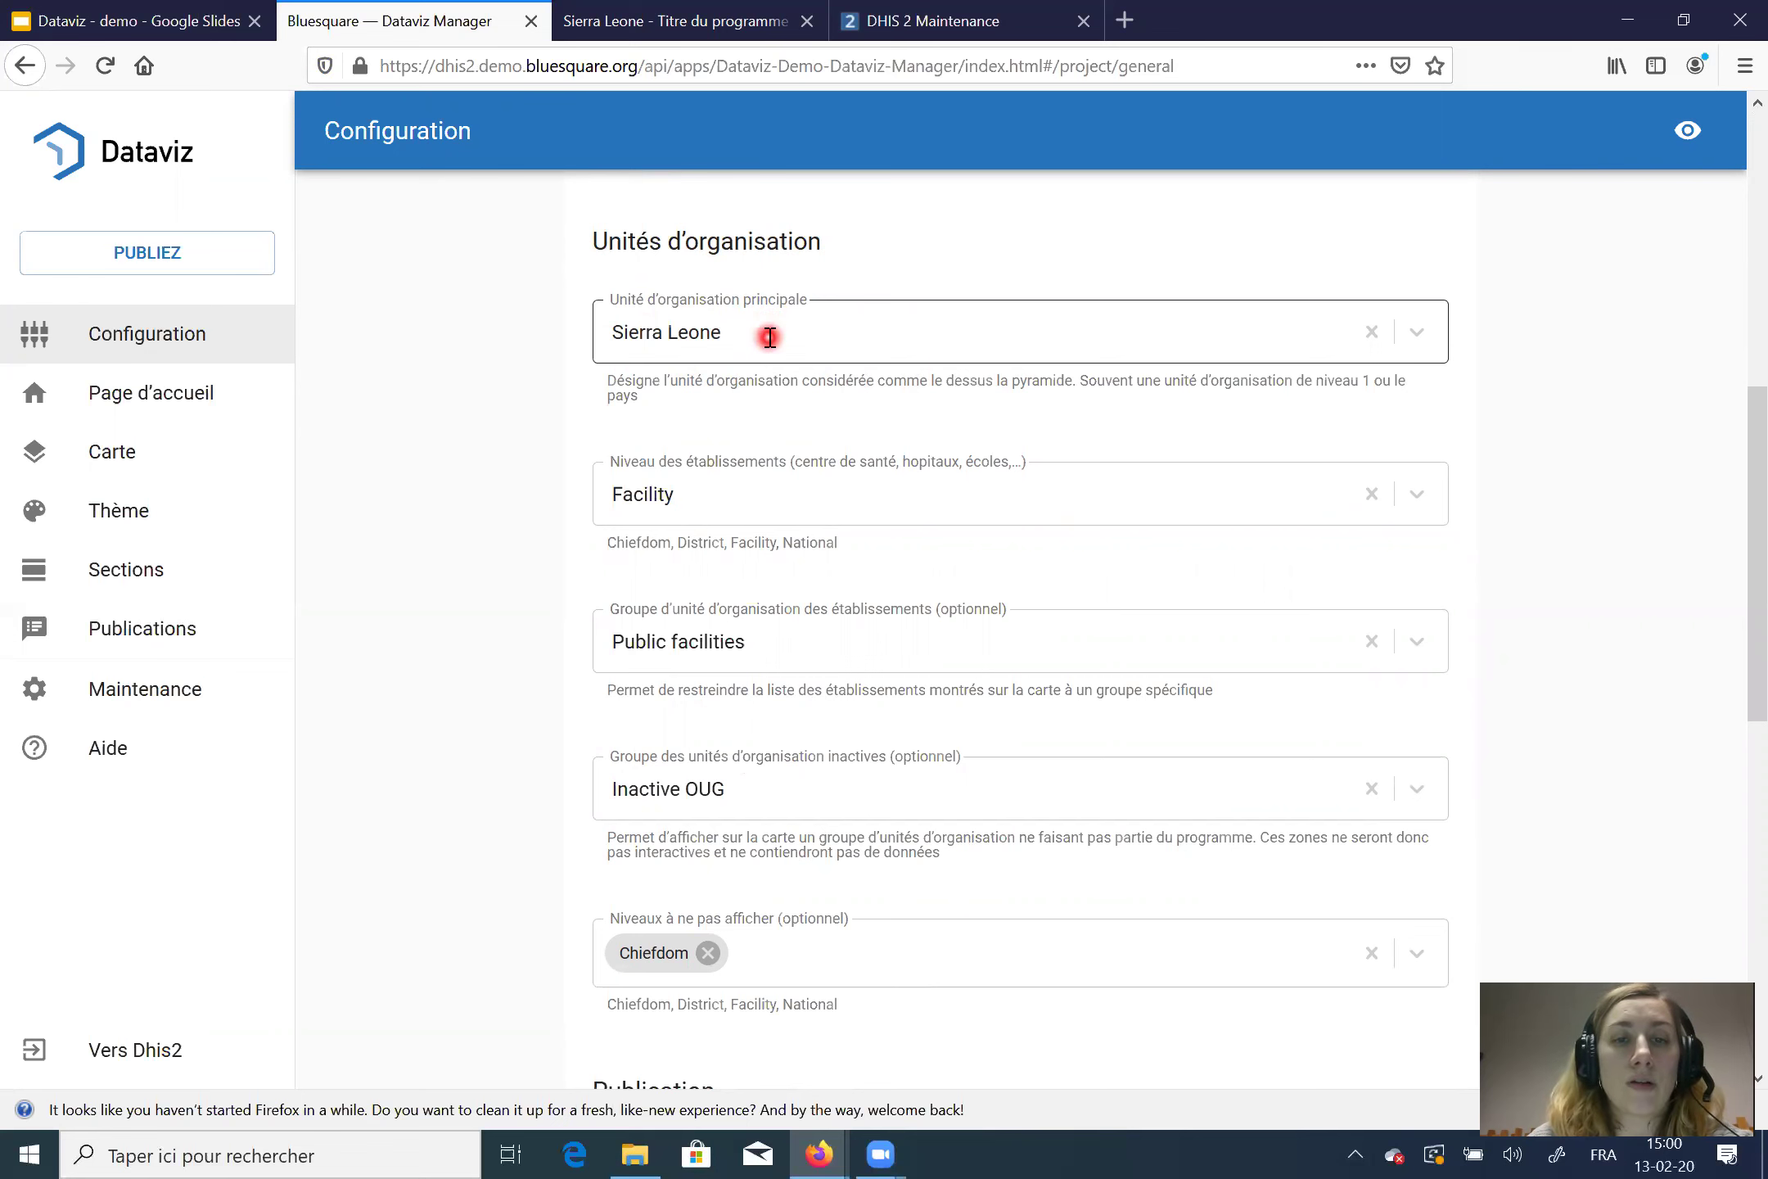
scroll(770, 338, "down", 2)
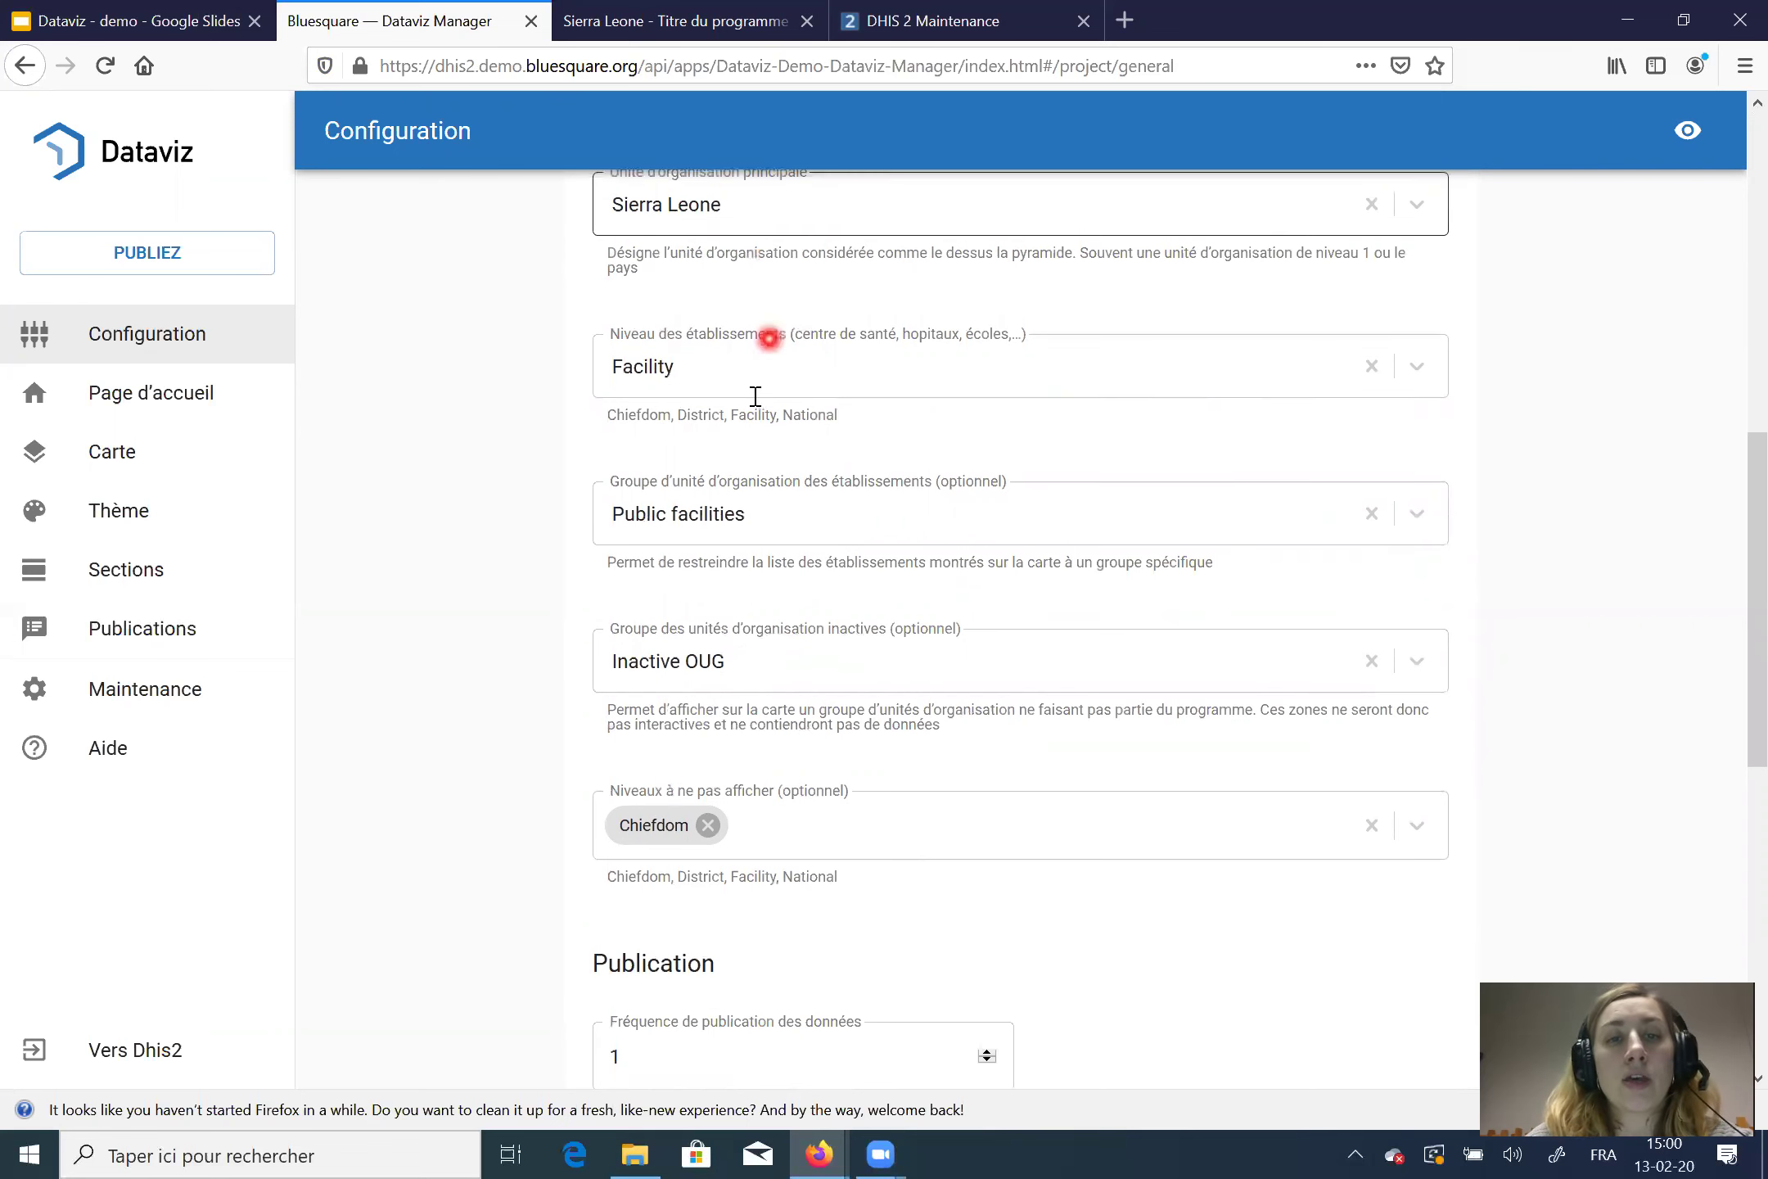
left_click(696, 368)
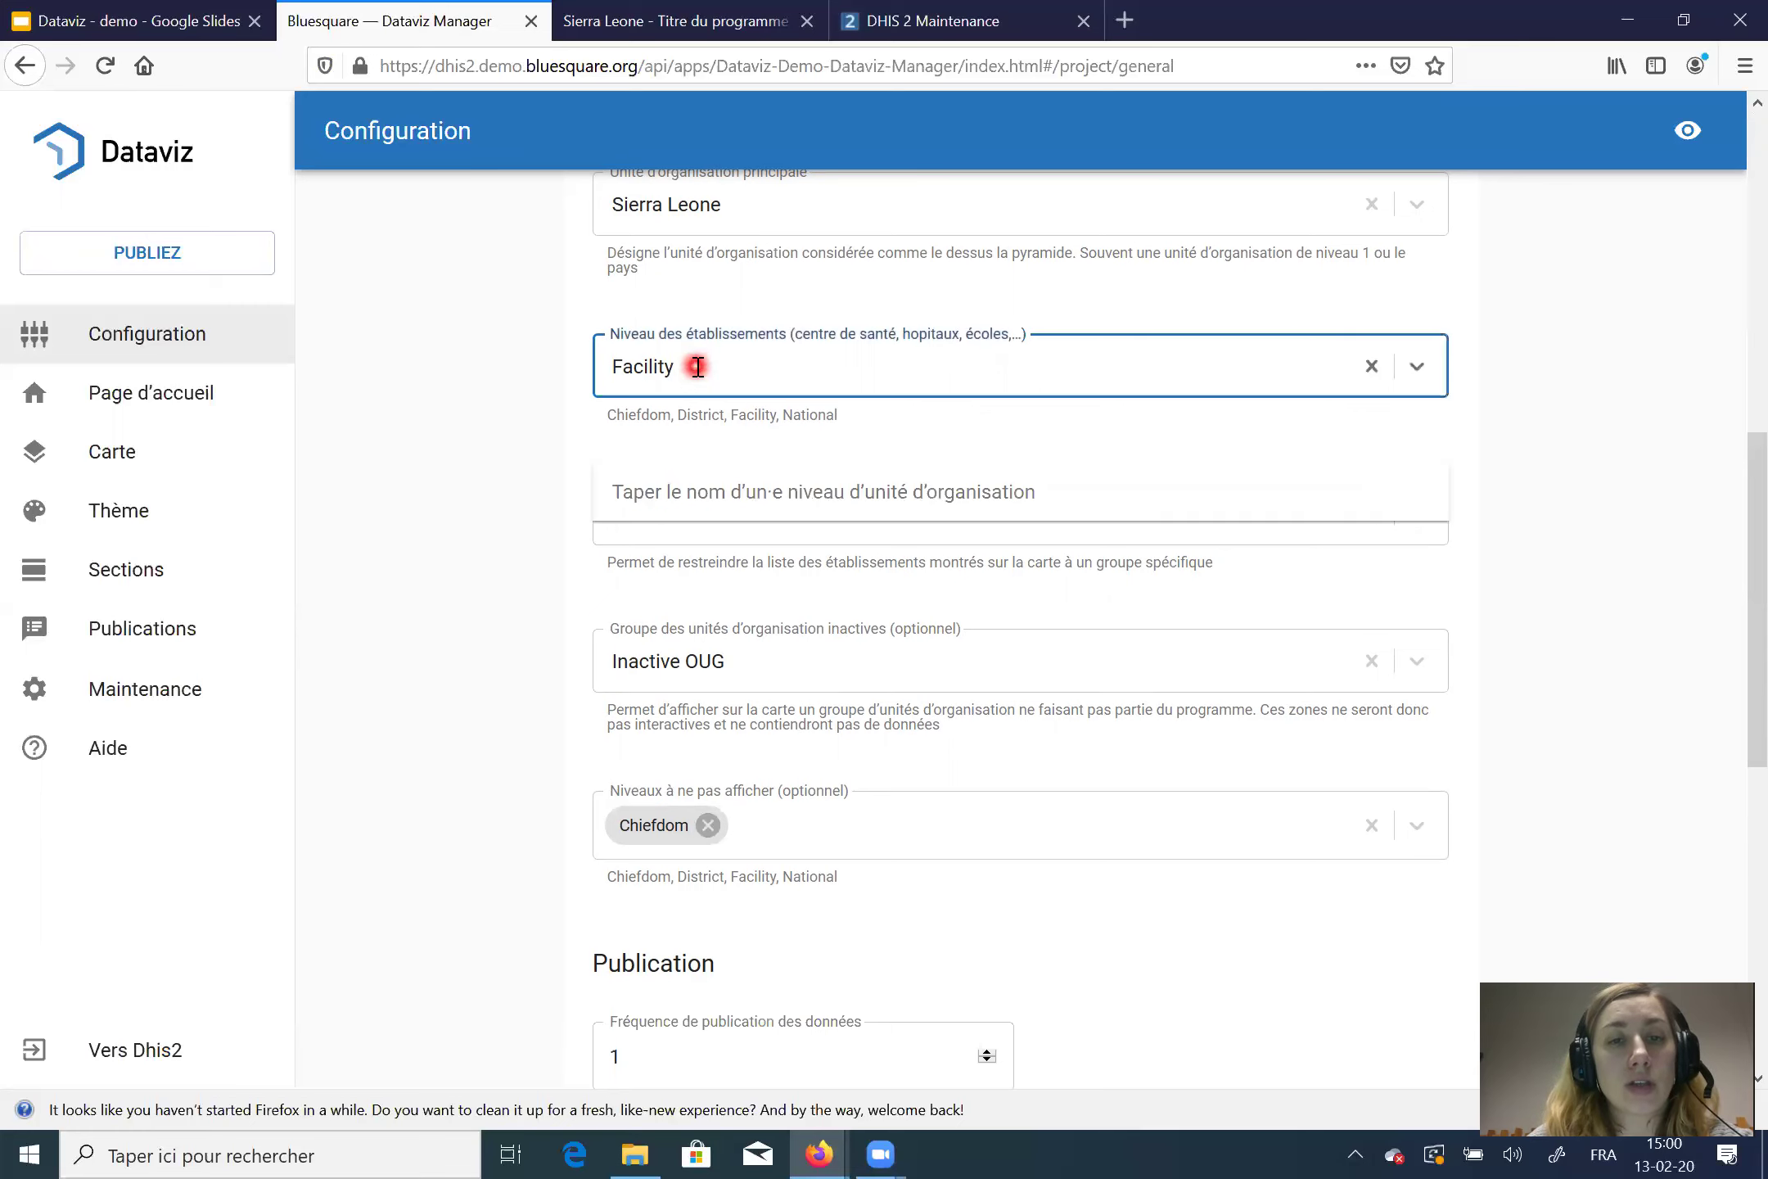
key("BackSpace")
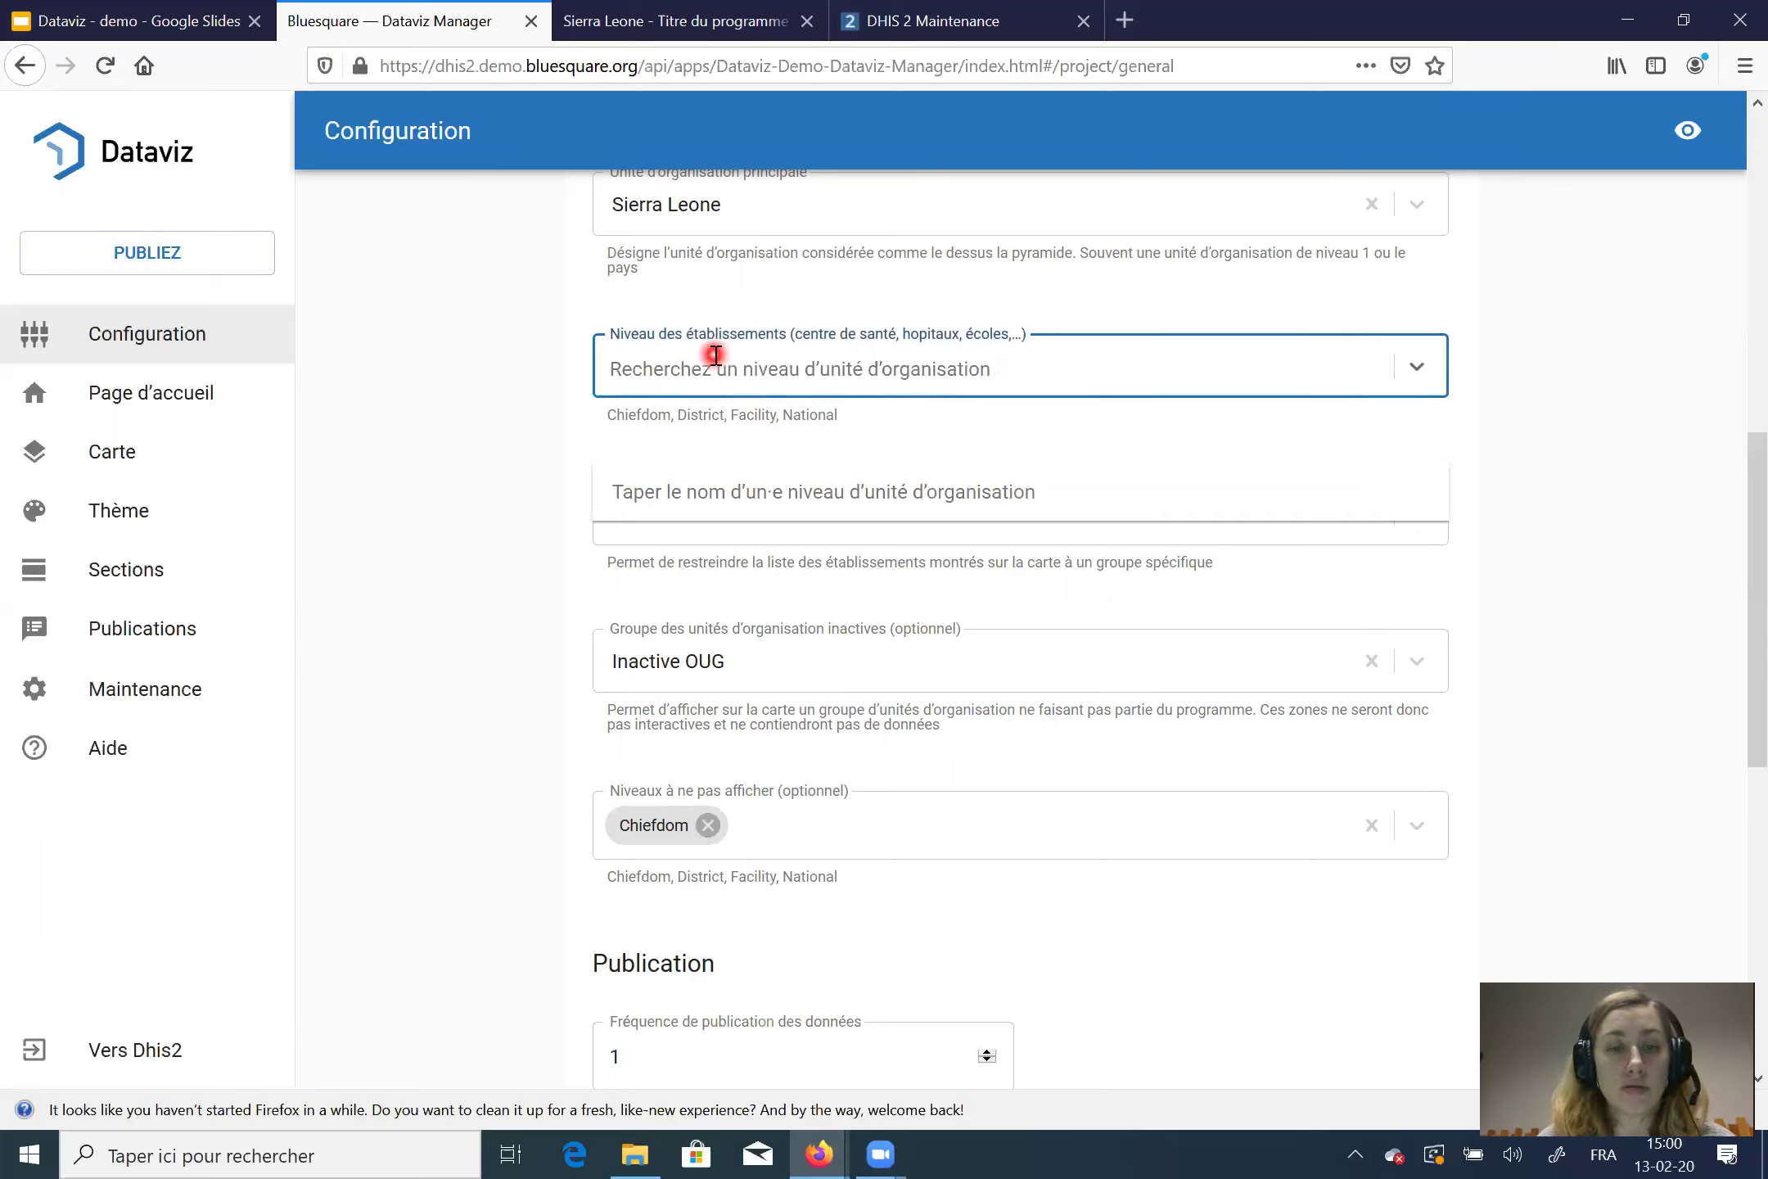
type("fa")
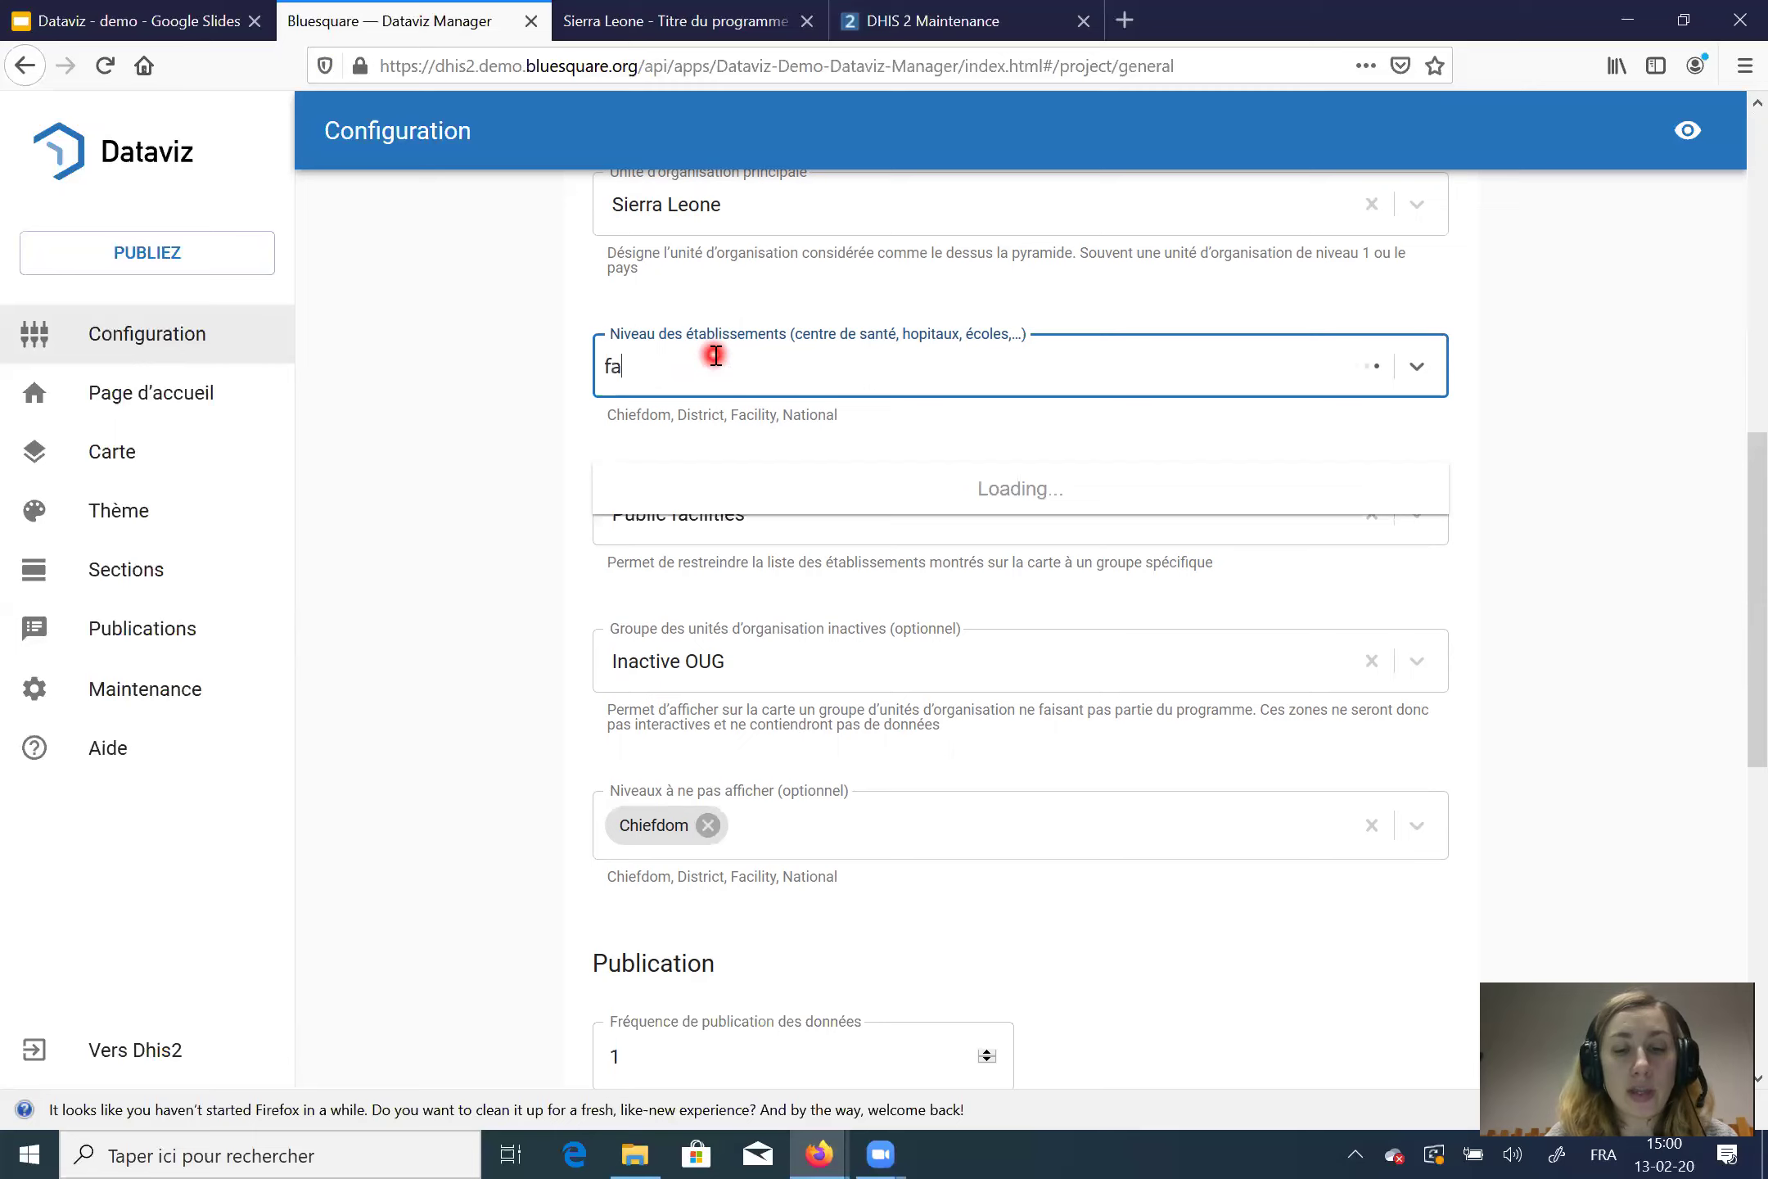
type("cili")
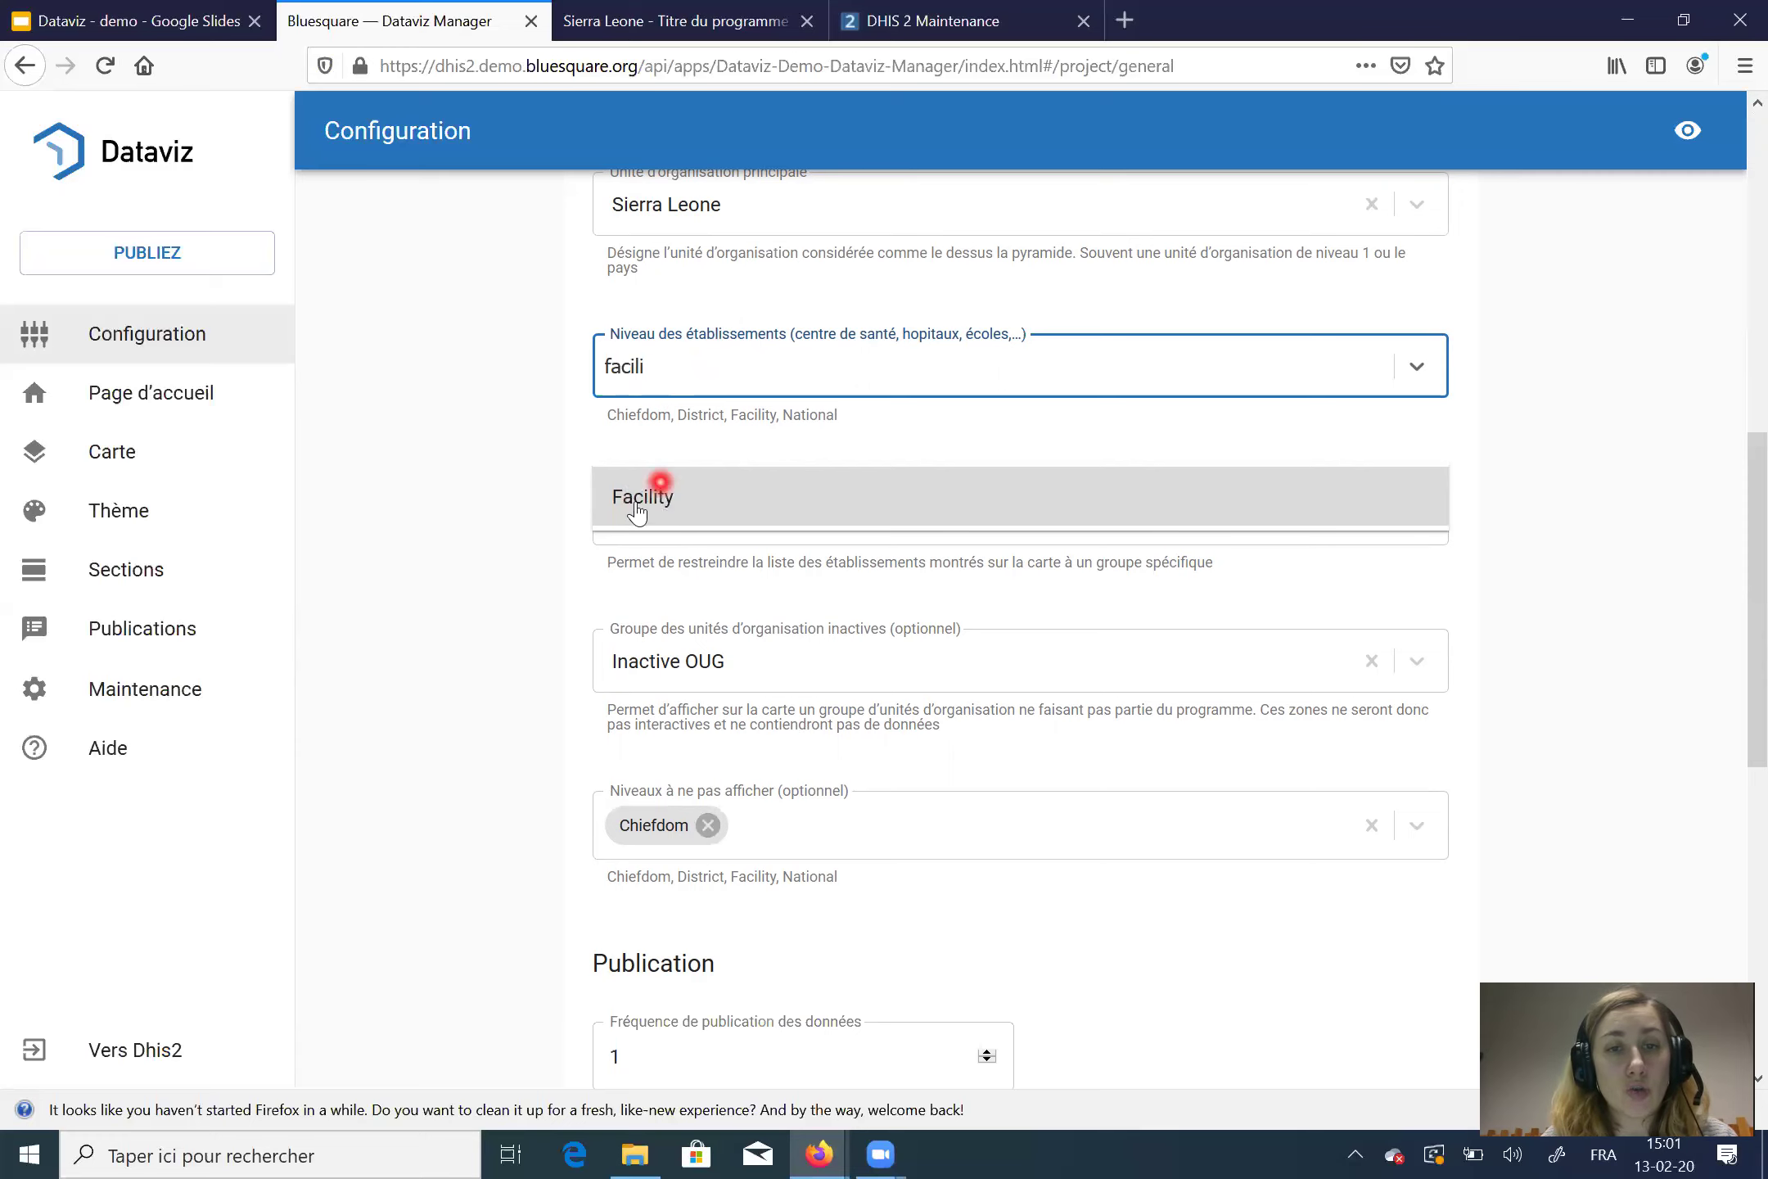
left_click(690, 503)
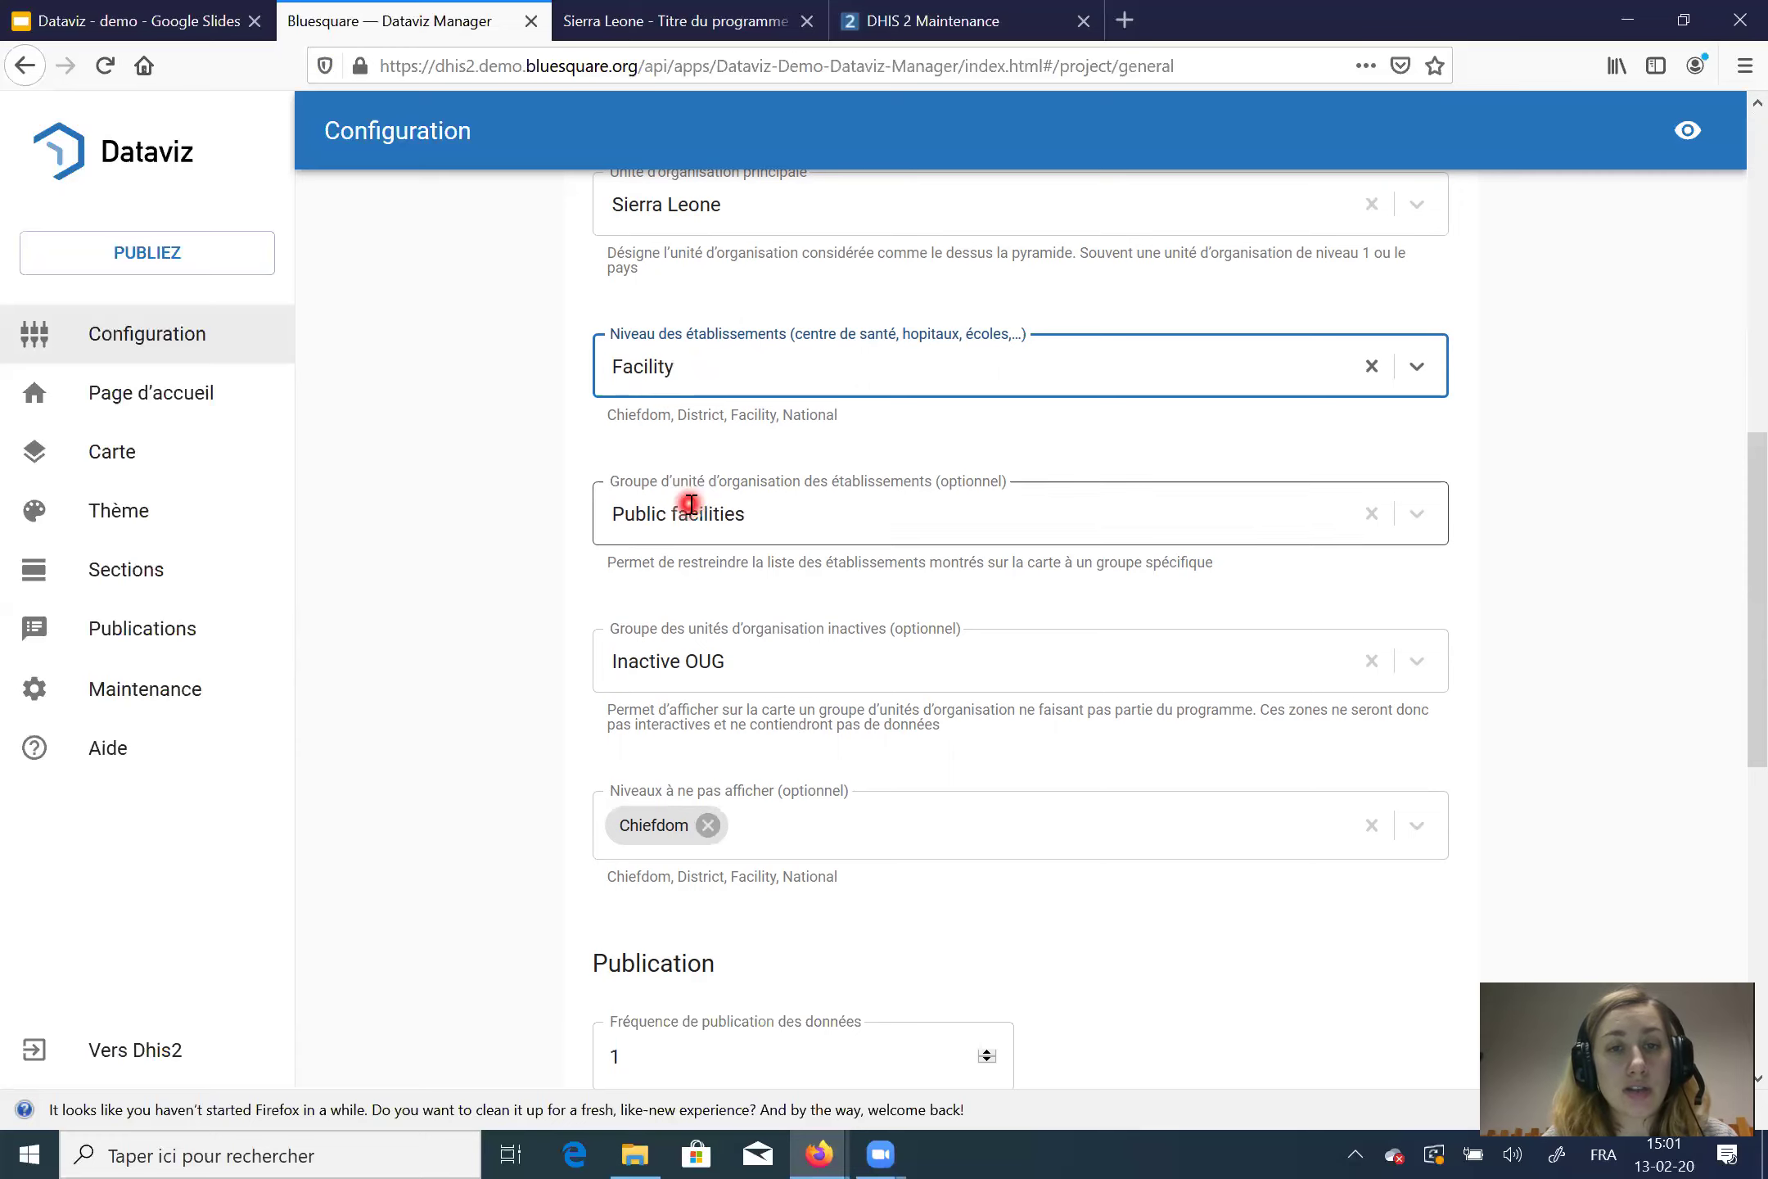
Step: Check the organisation unit groups in DHIS 2 Maintenance for Public facilities and return to the Dataviz Manager
scroll(690, 503, "down", 1)
scroll(690, 503, "down", 1)
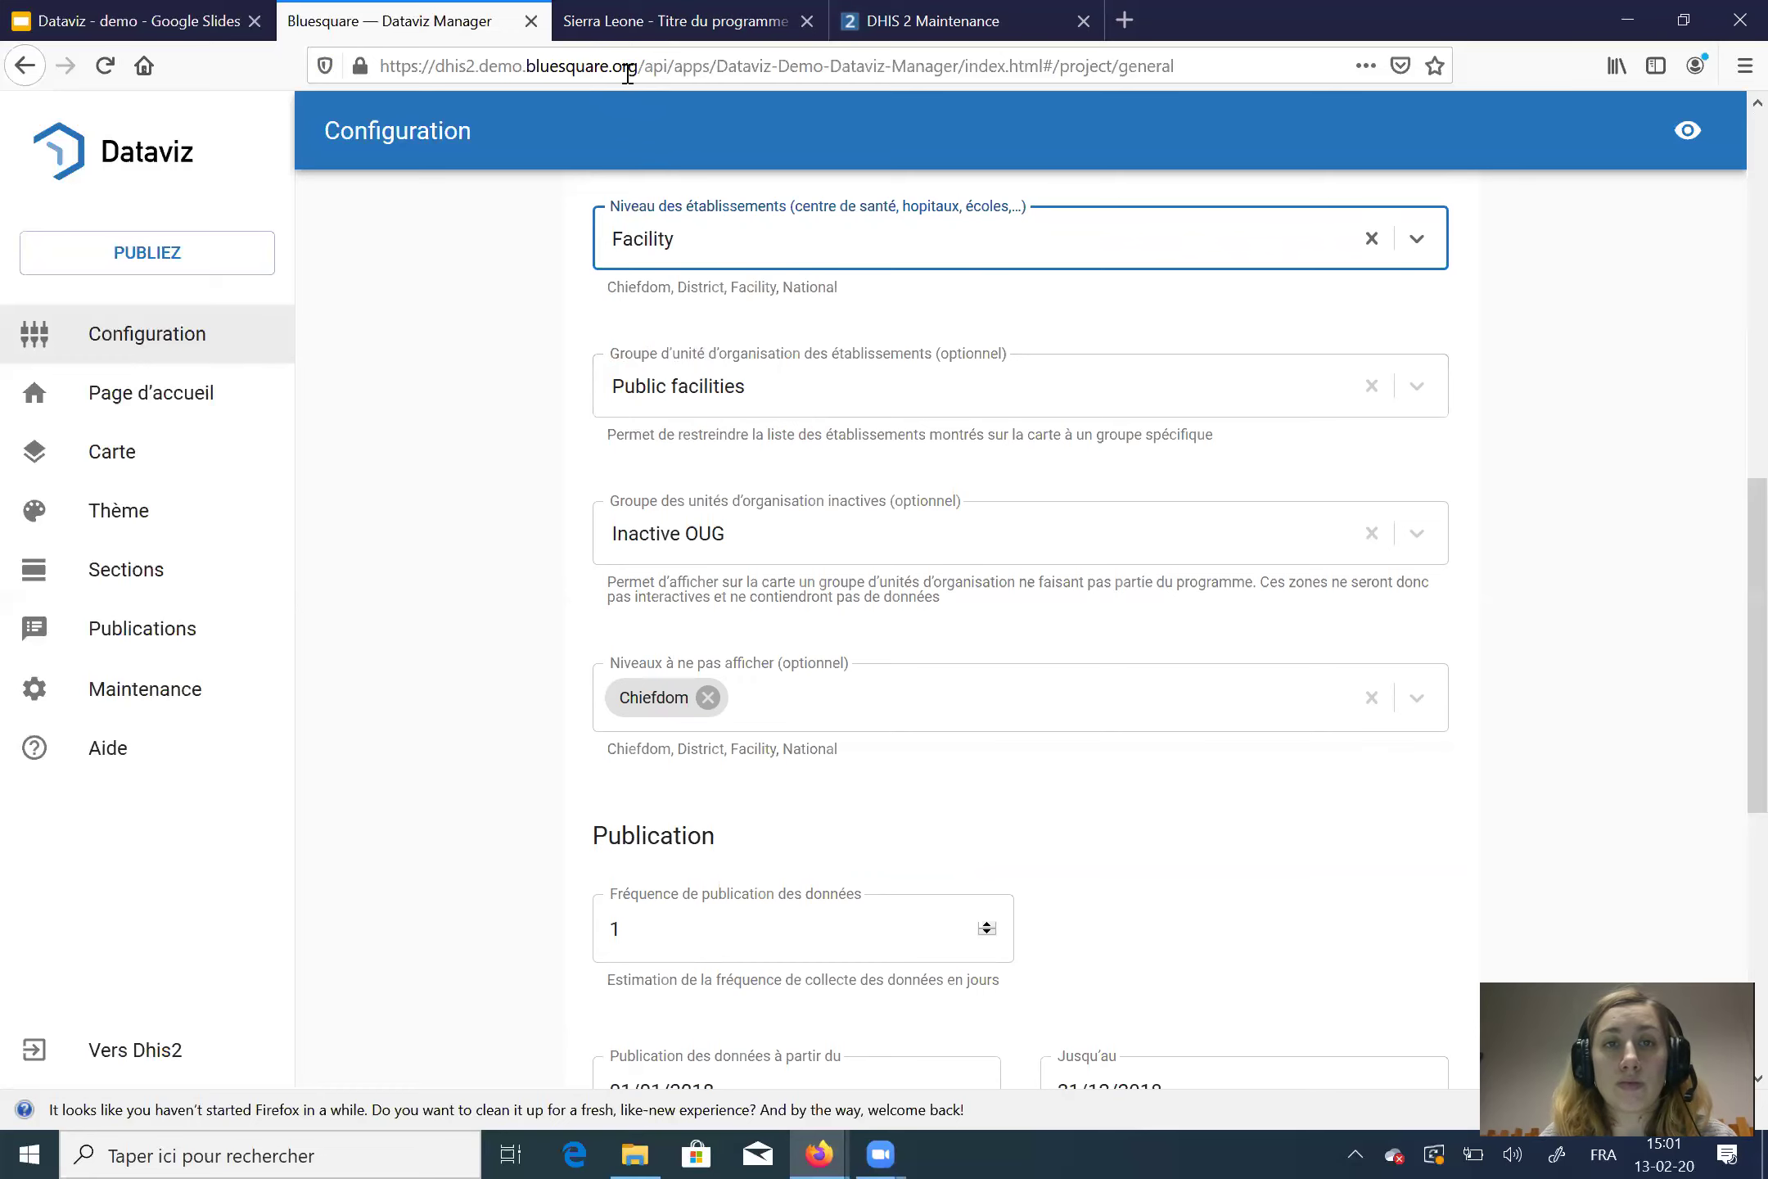
left_click(821, 33)
left_click(847, 24)
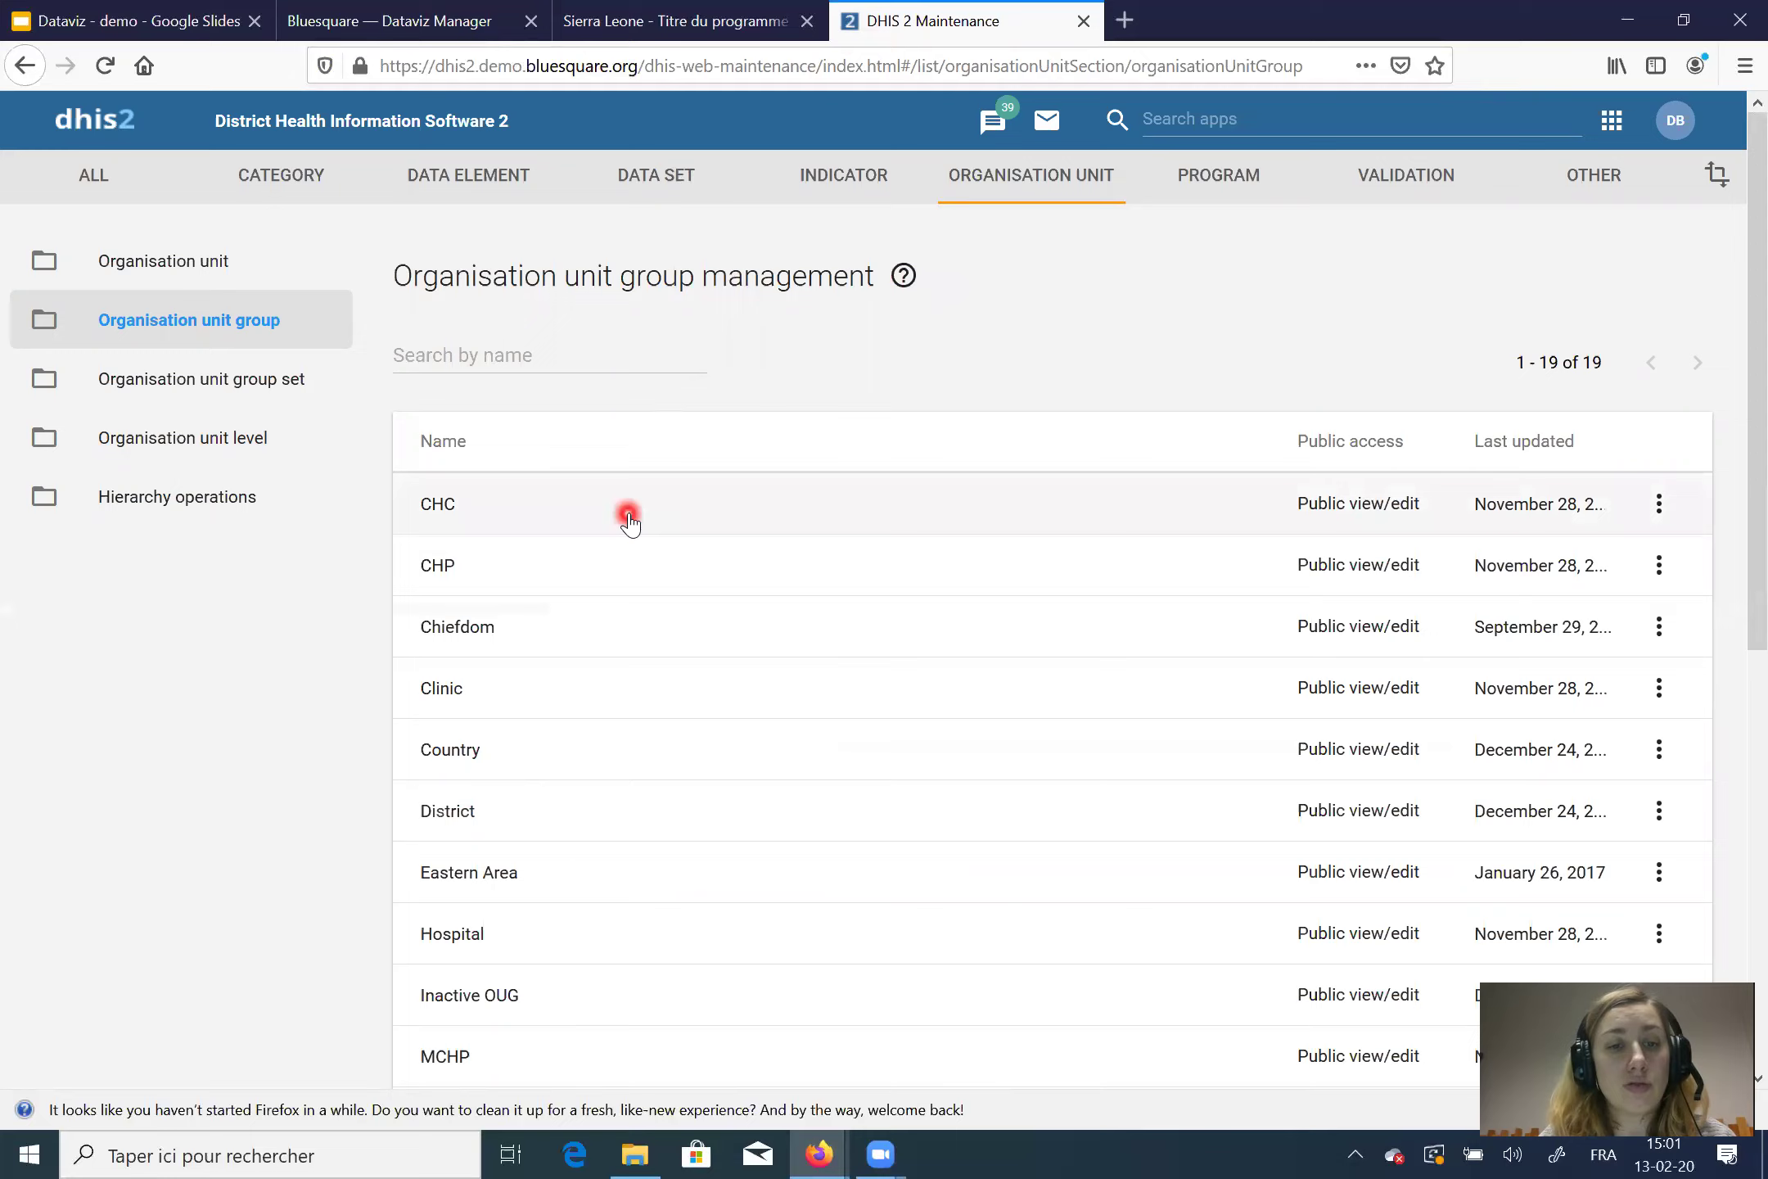
scroll(630, 516, "down", 5)
scroll(634, 517, "down", 3)
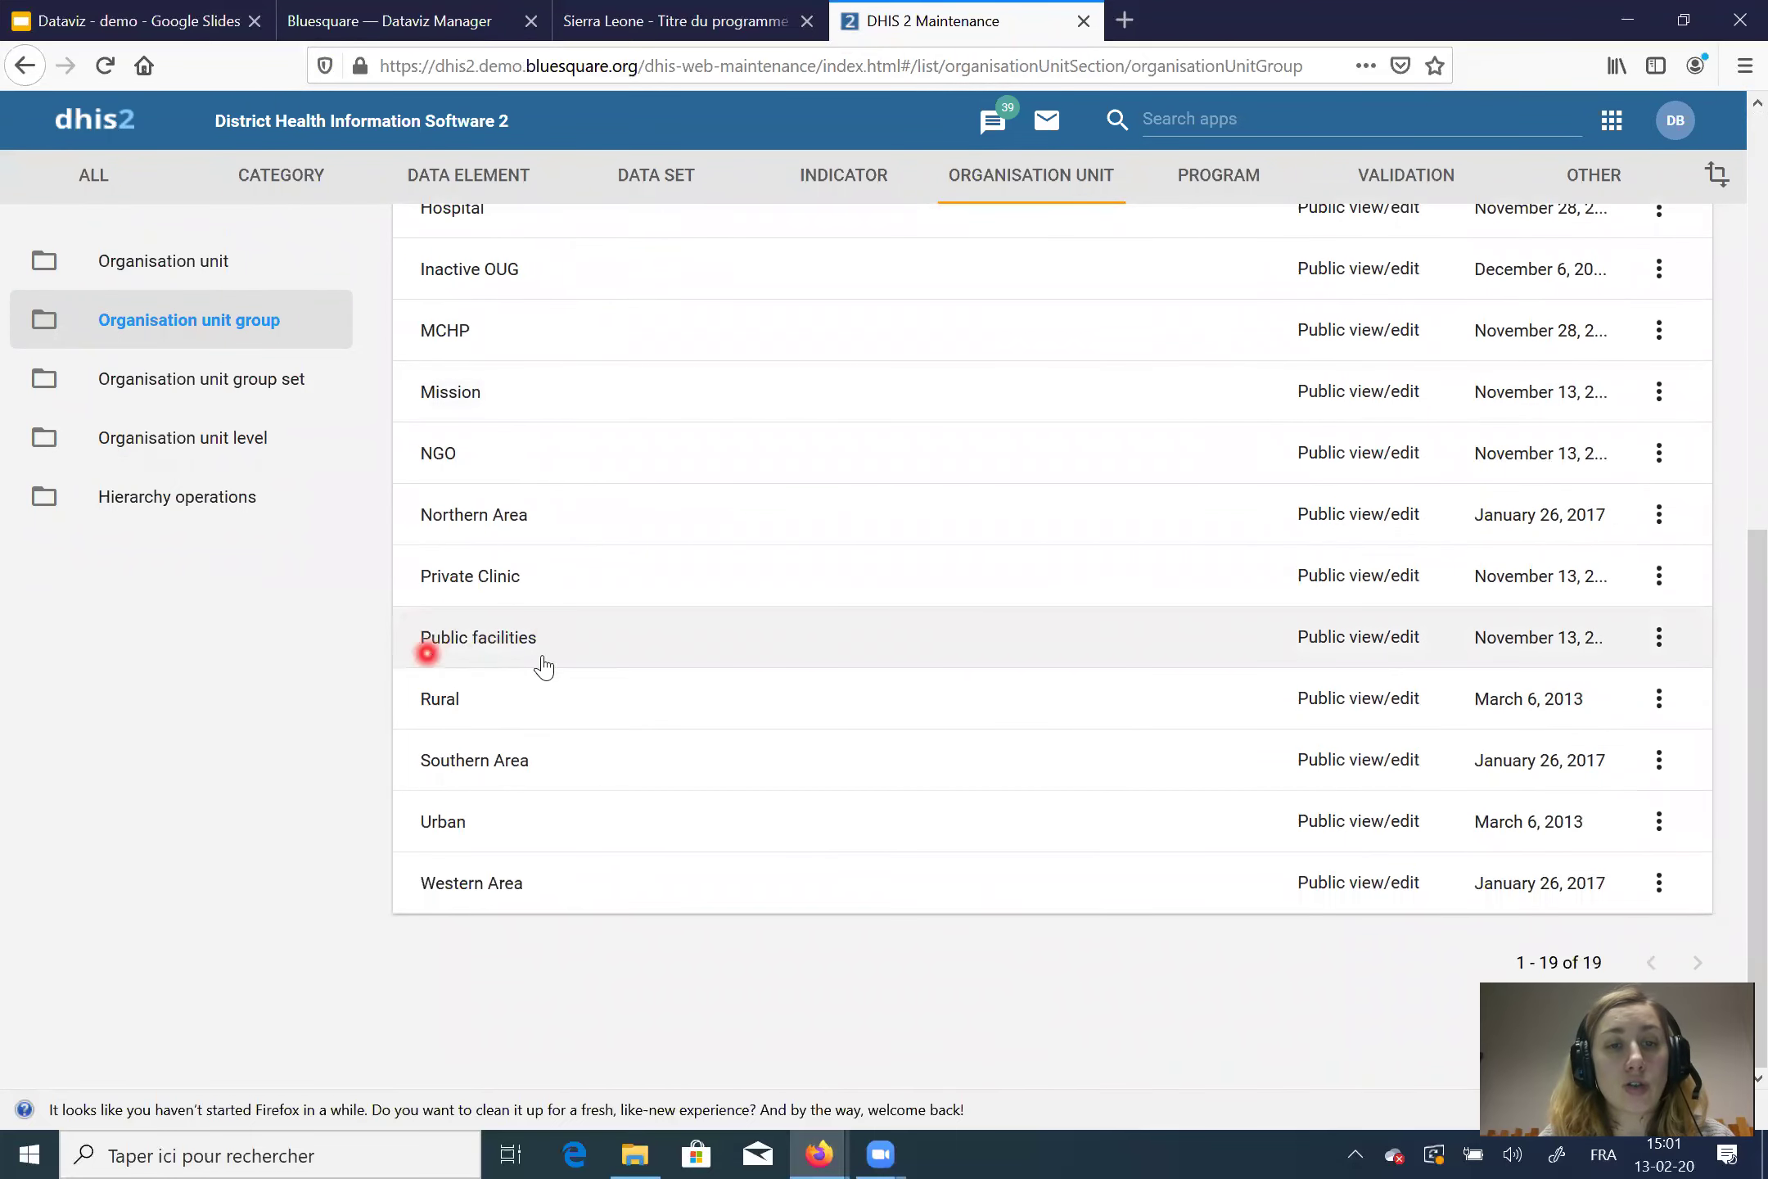
left_click(442, 16)
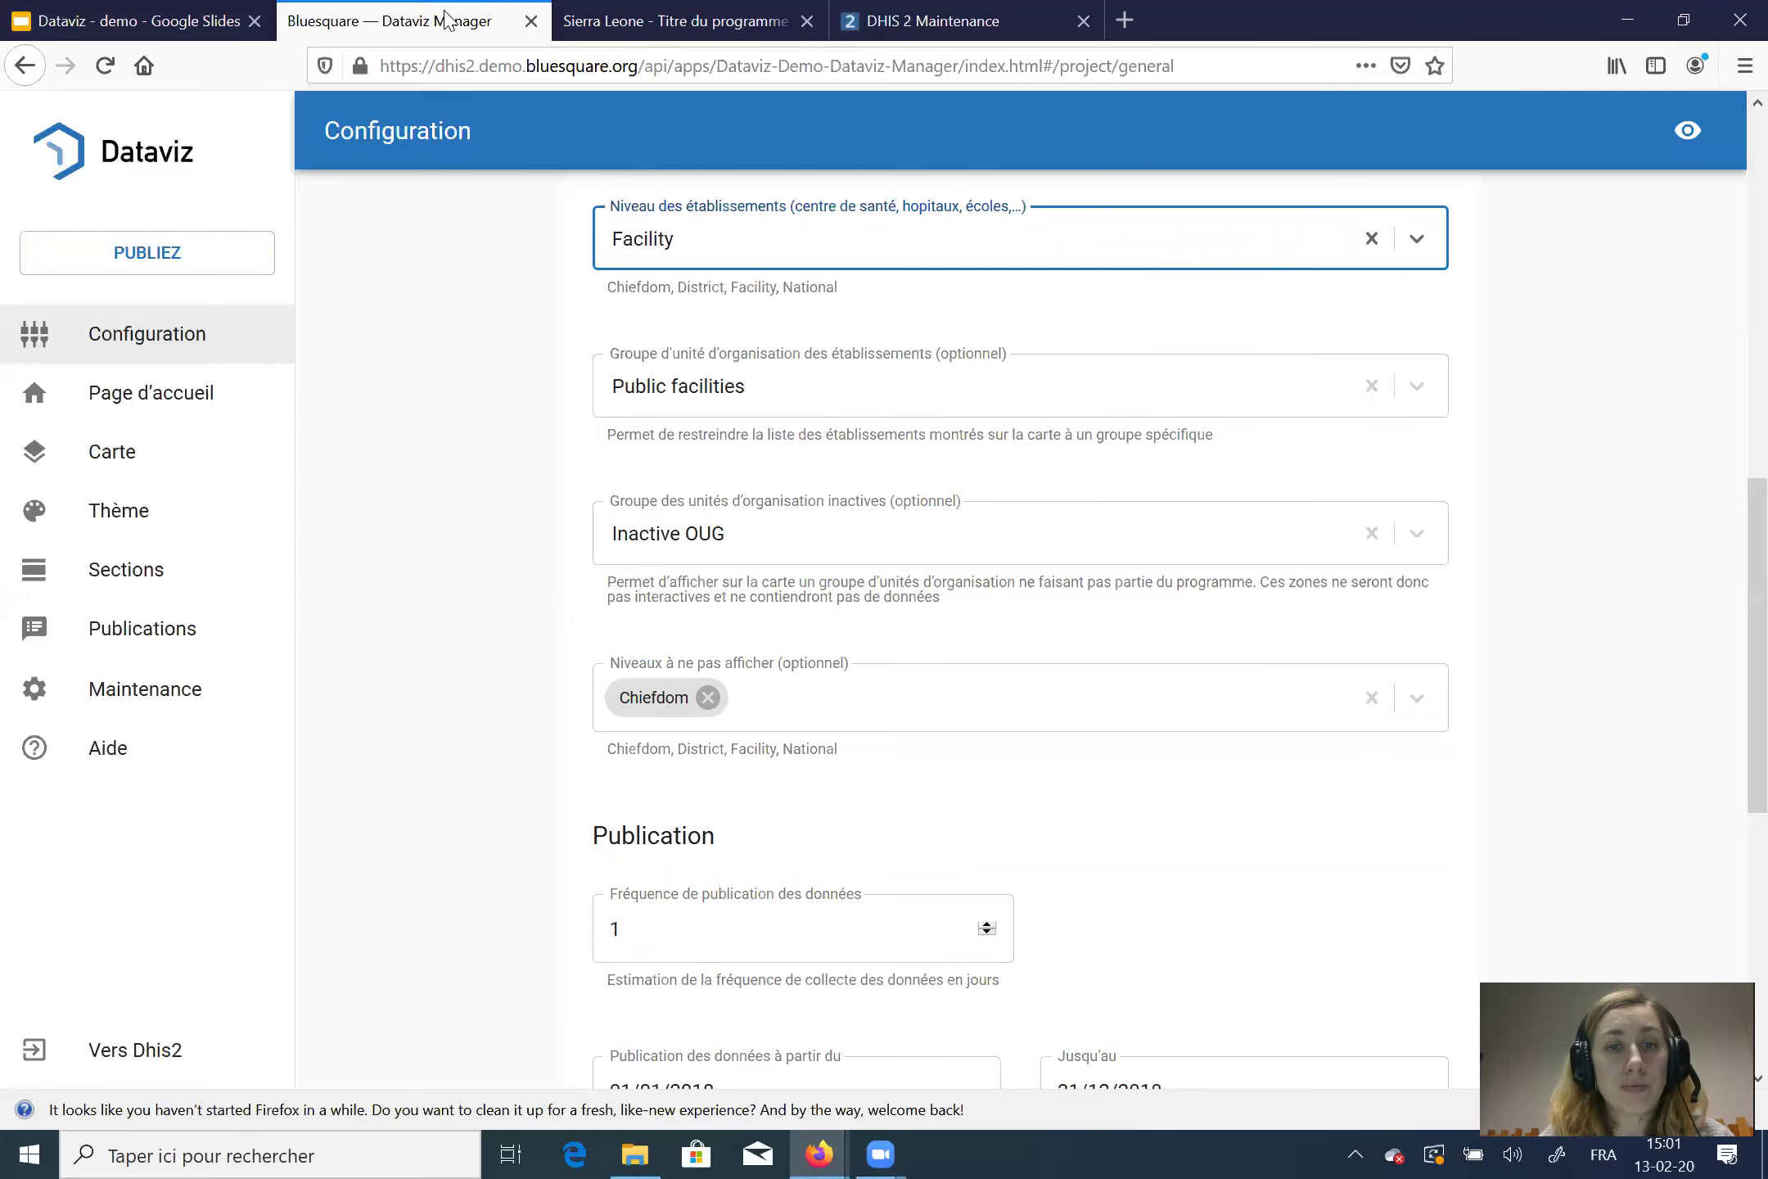
Step: Clear the facilities' organisation unit group and select Public facilities for it again
left_click(741, 385)
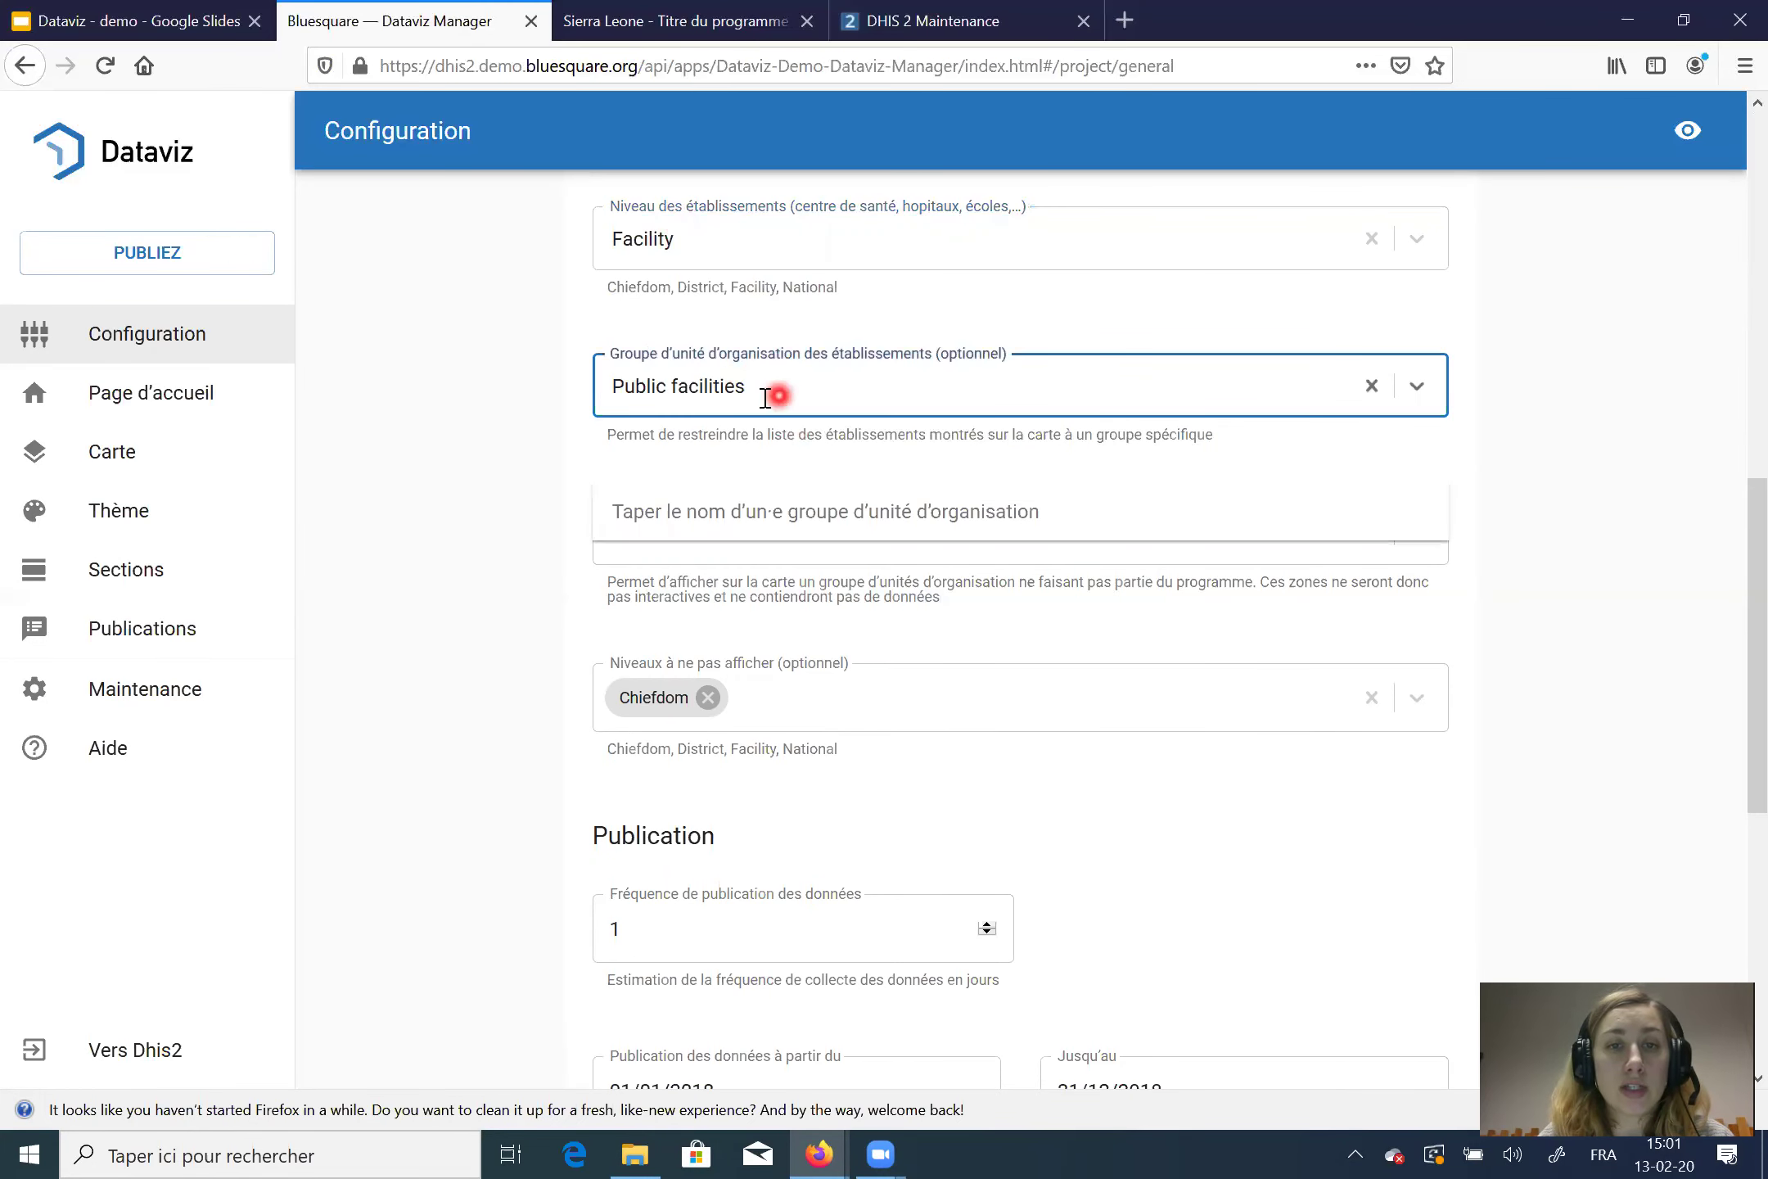
key("BackSpace")
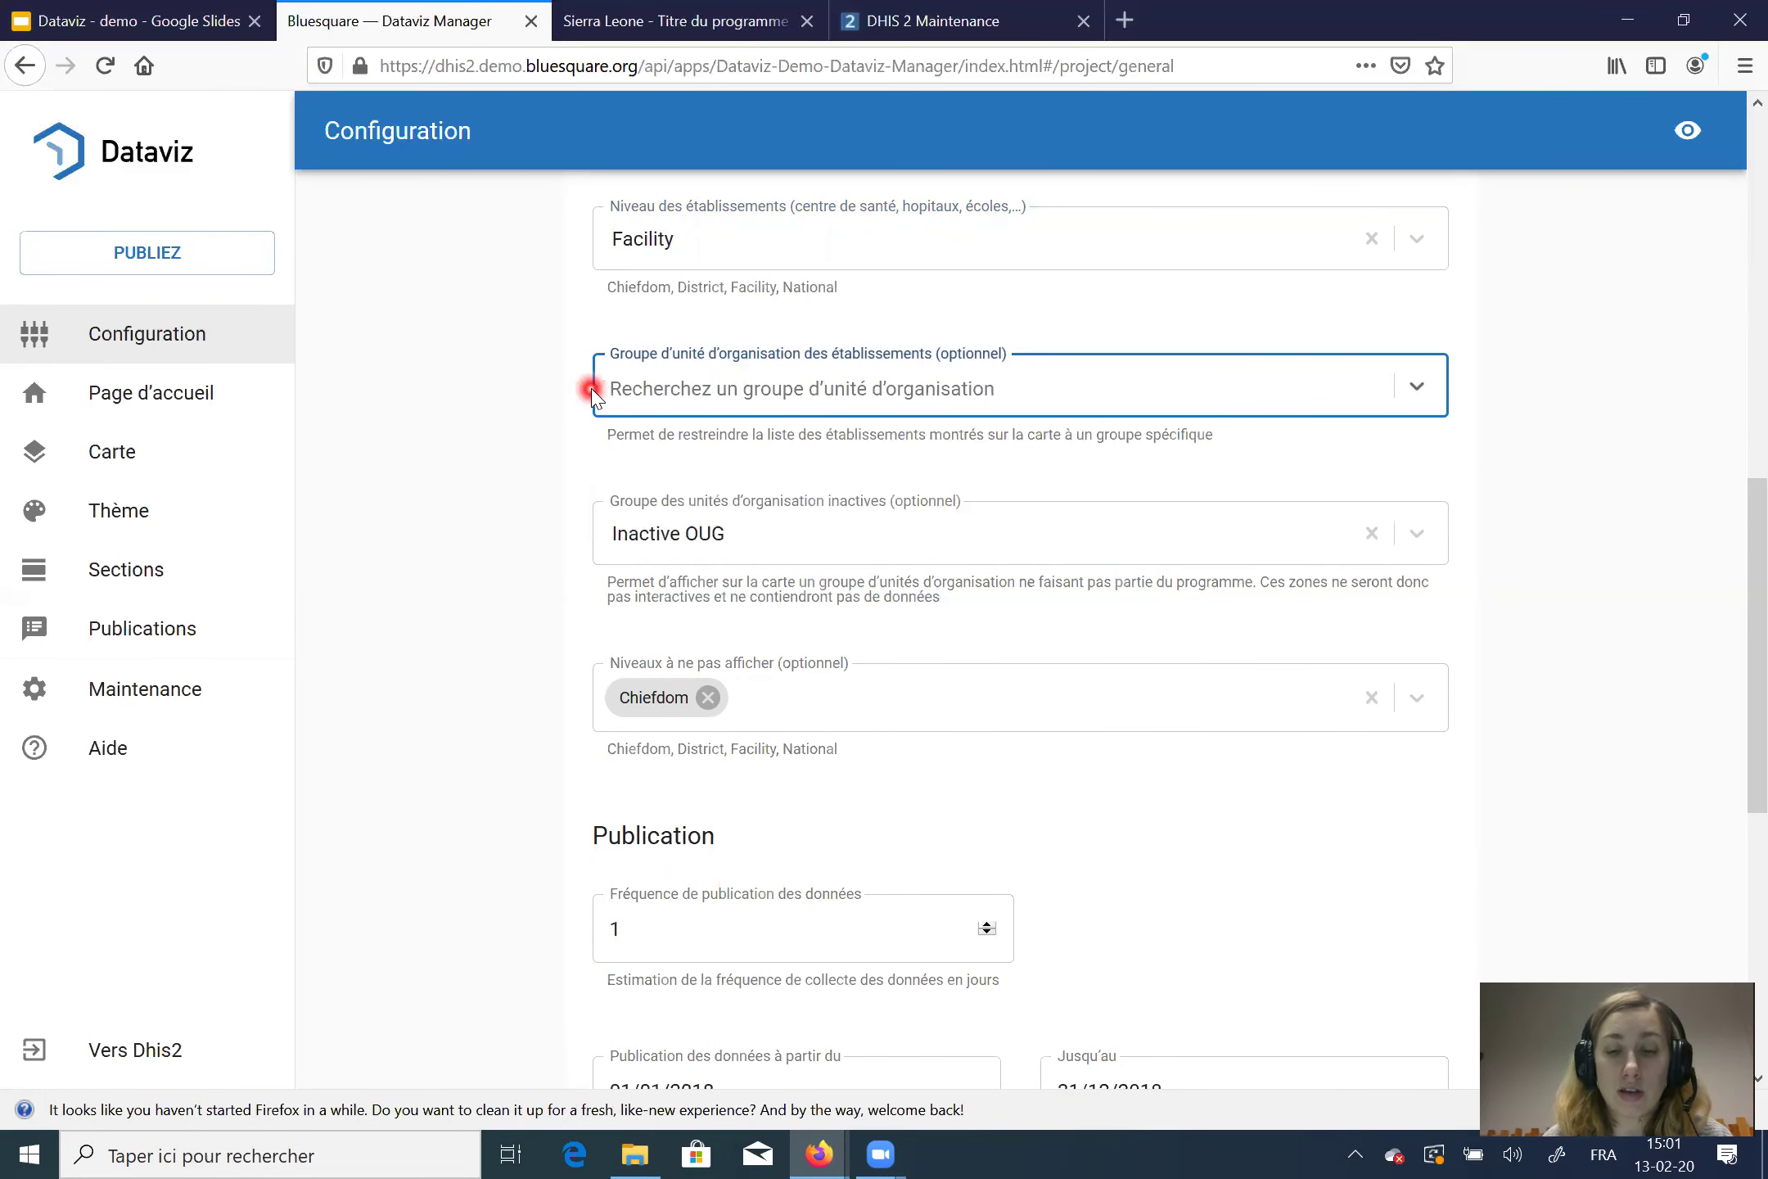
type("pub")
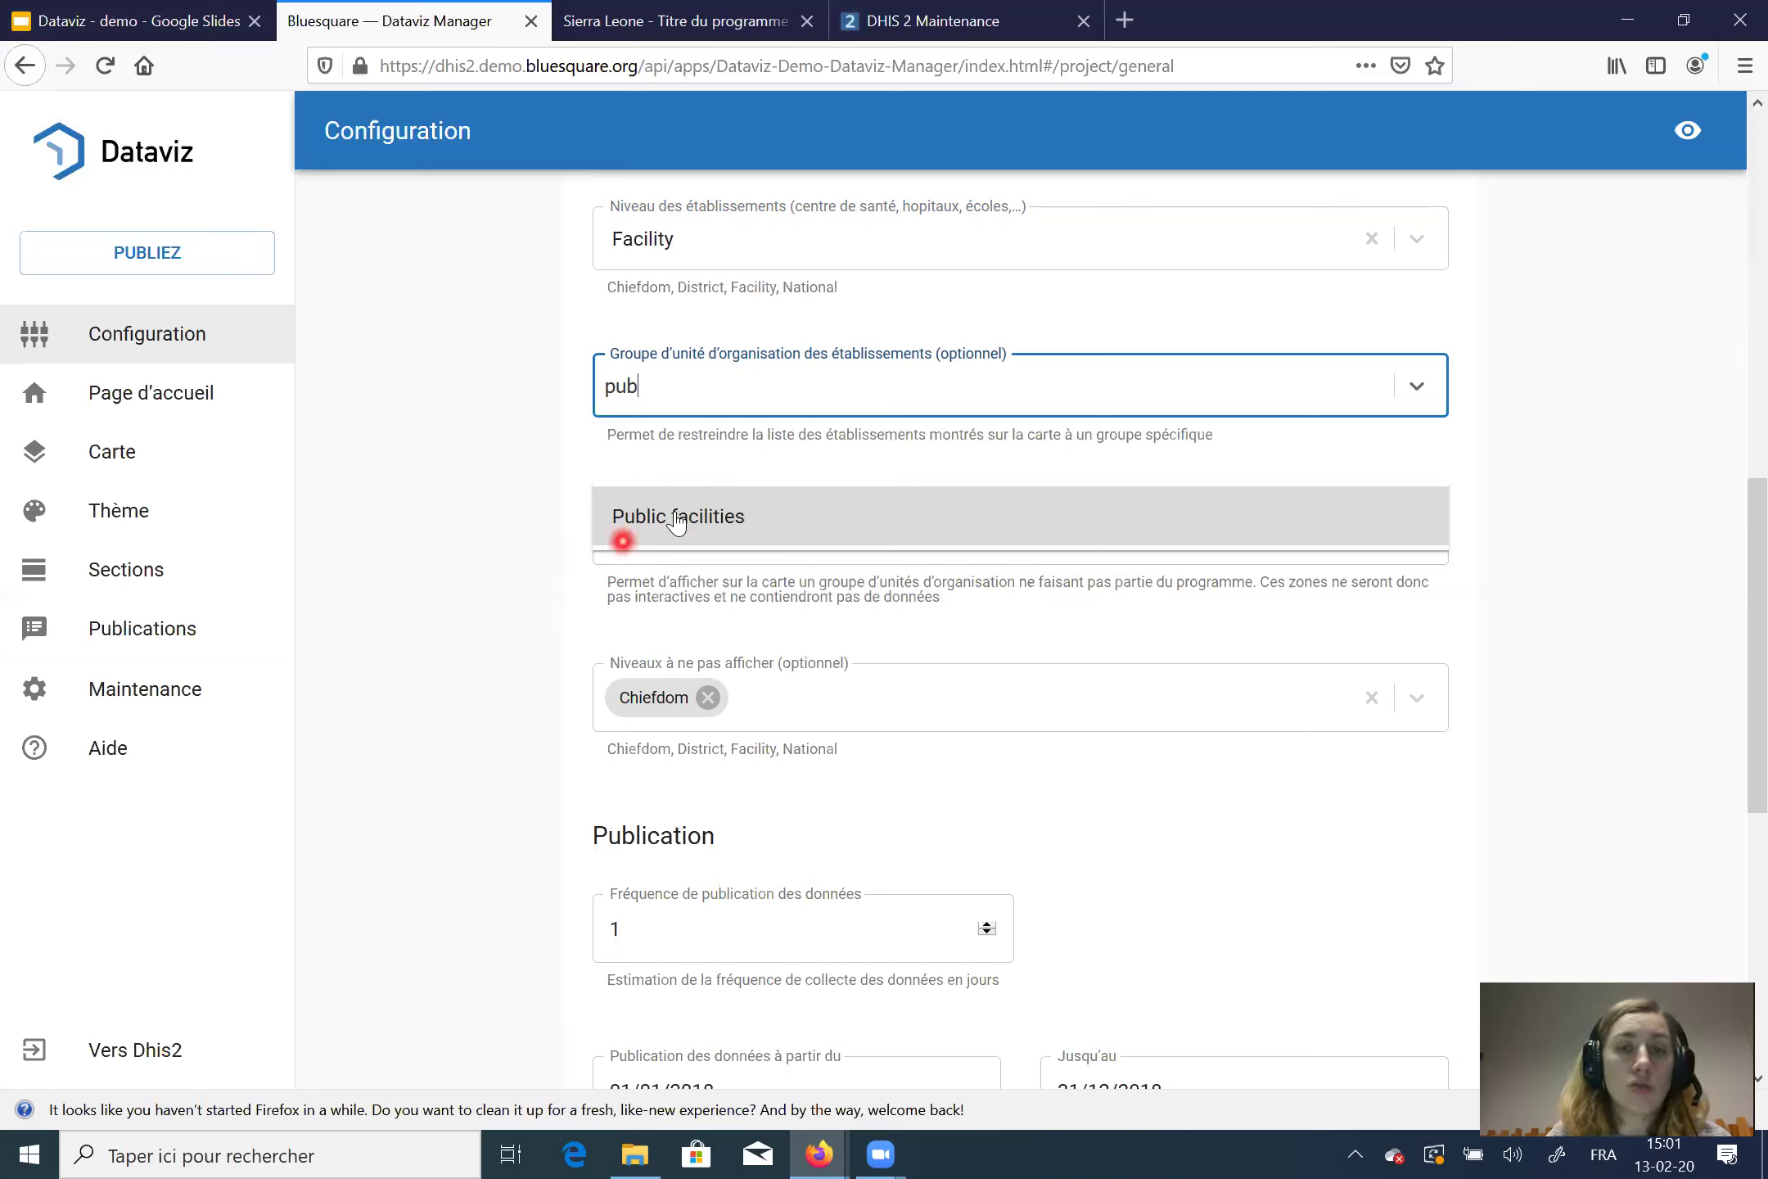
left_click(761, 524)
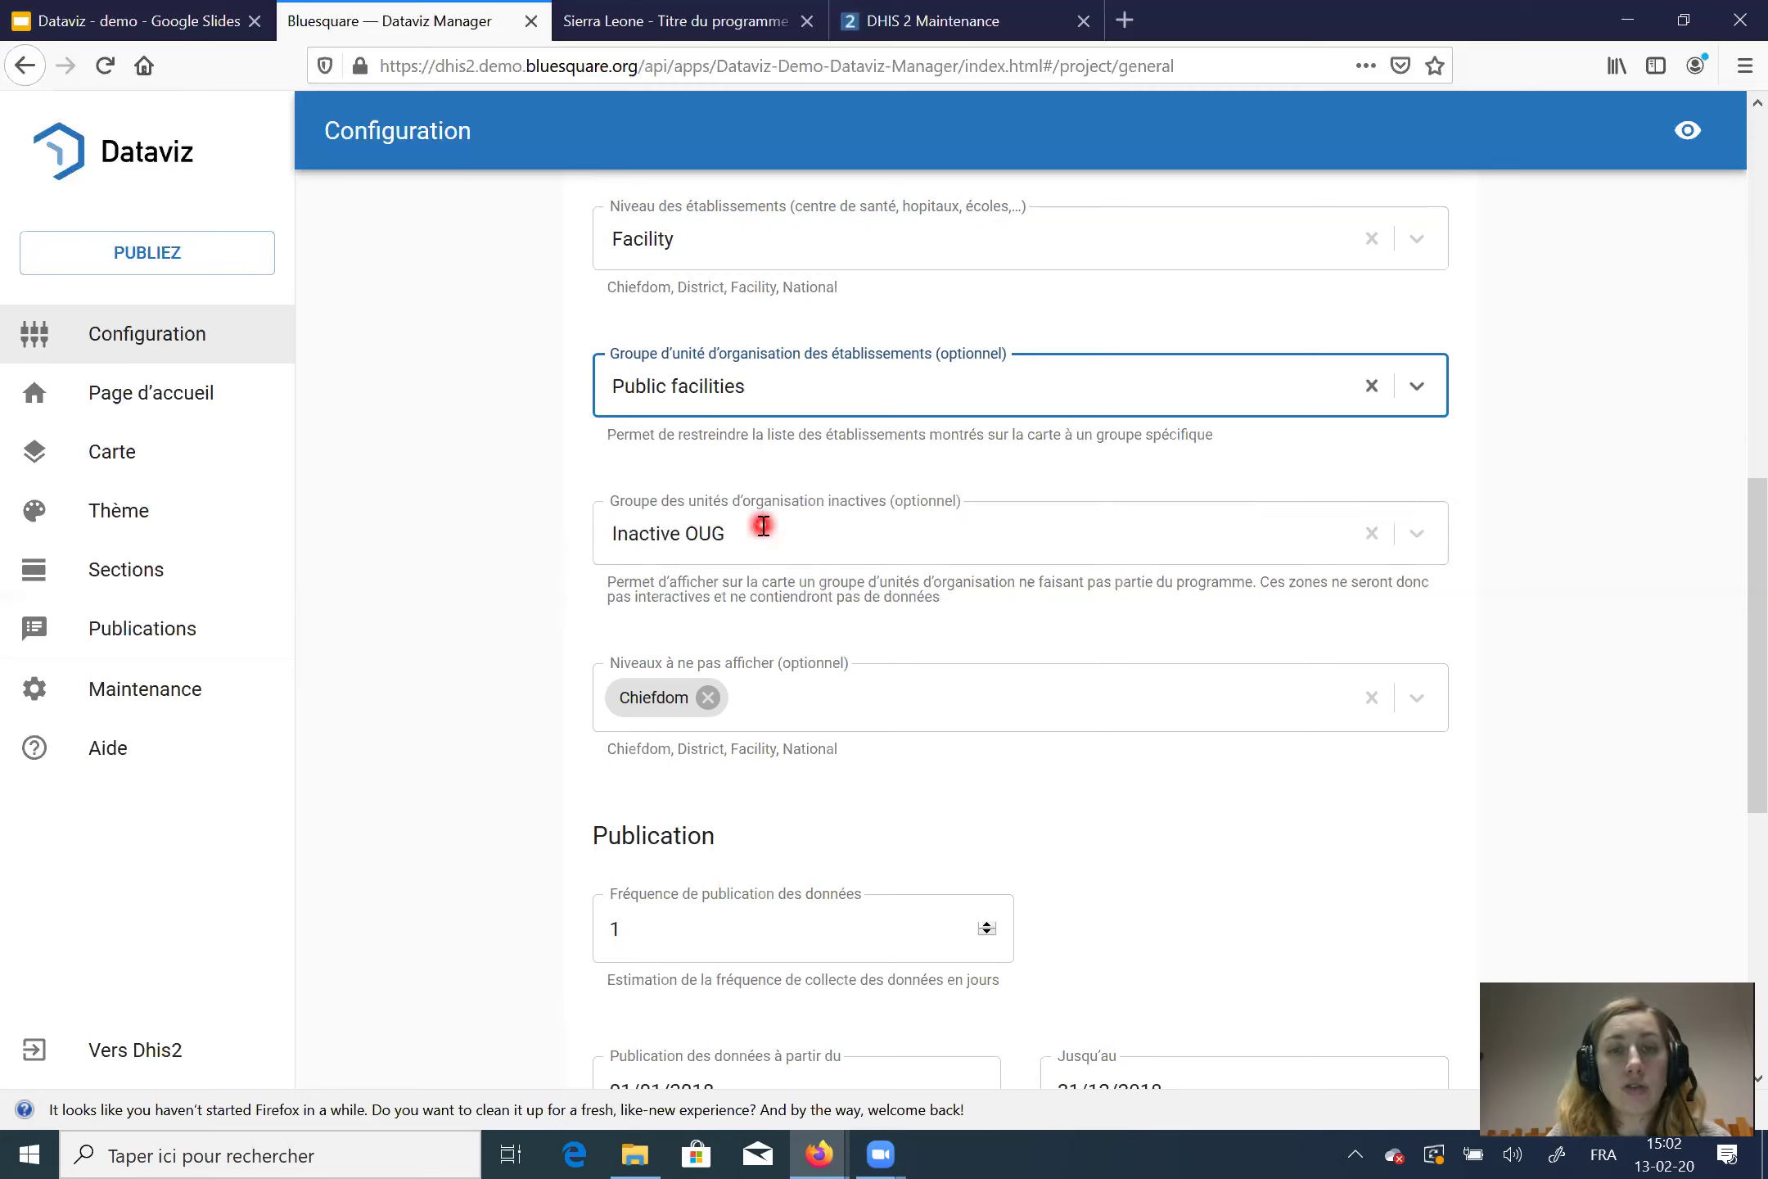
Step: Try adding Facility to the levels not to display, and remove it from the selection again
scroll(763, 525, "down", 2)
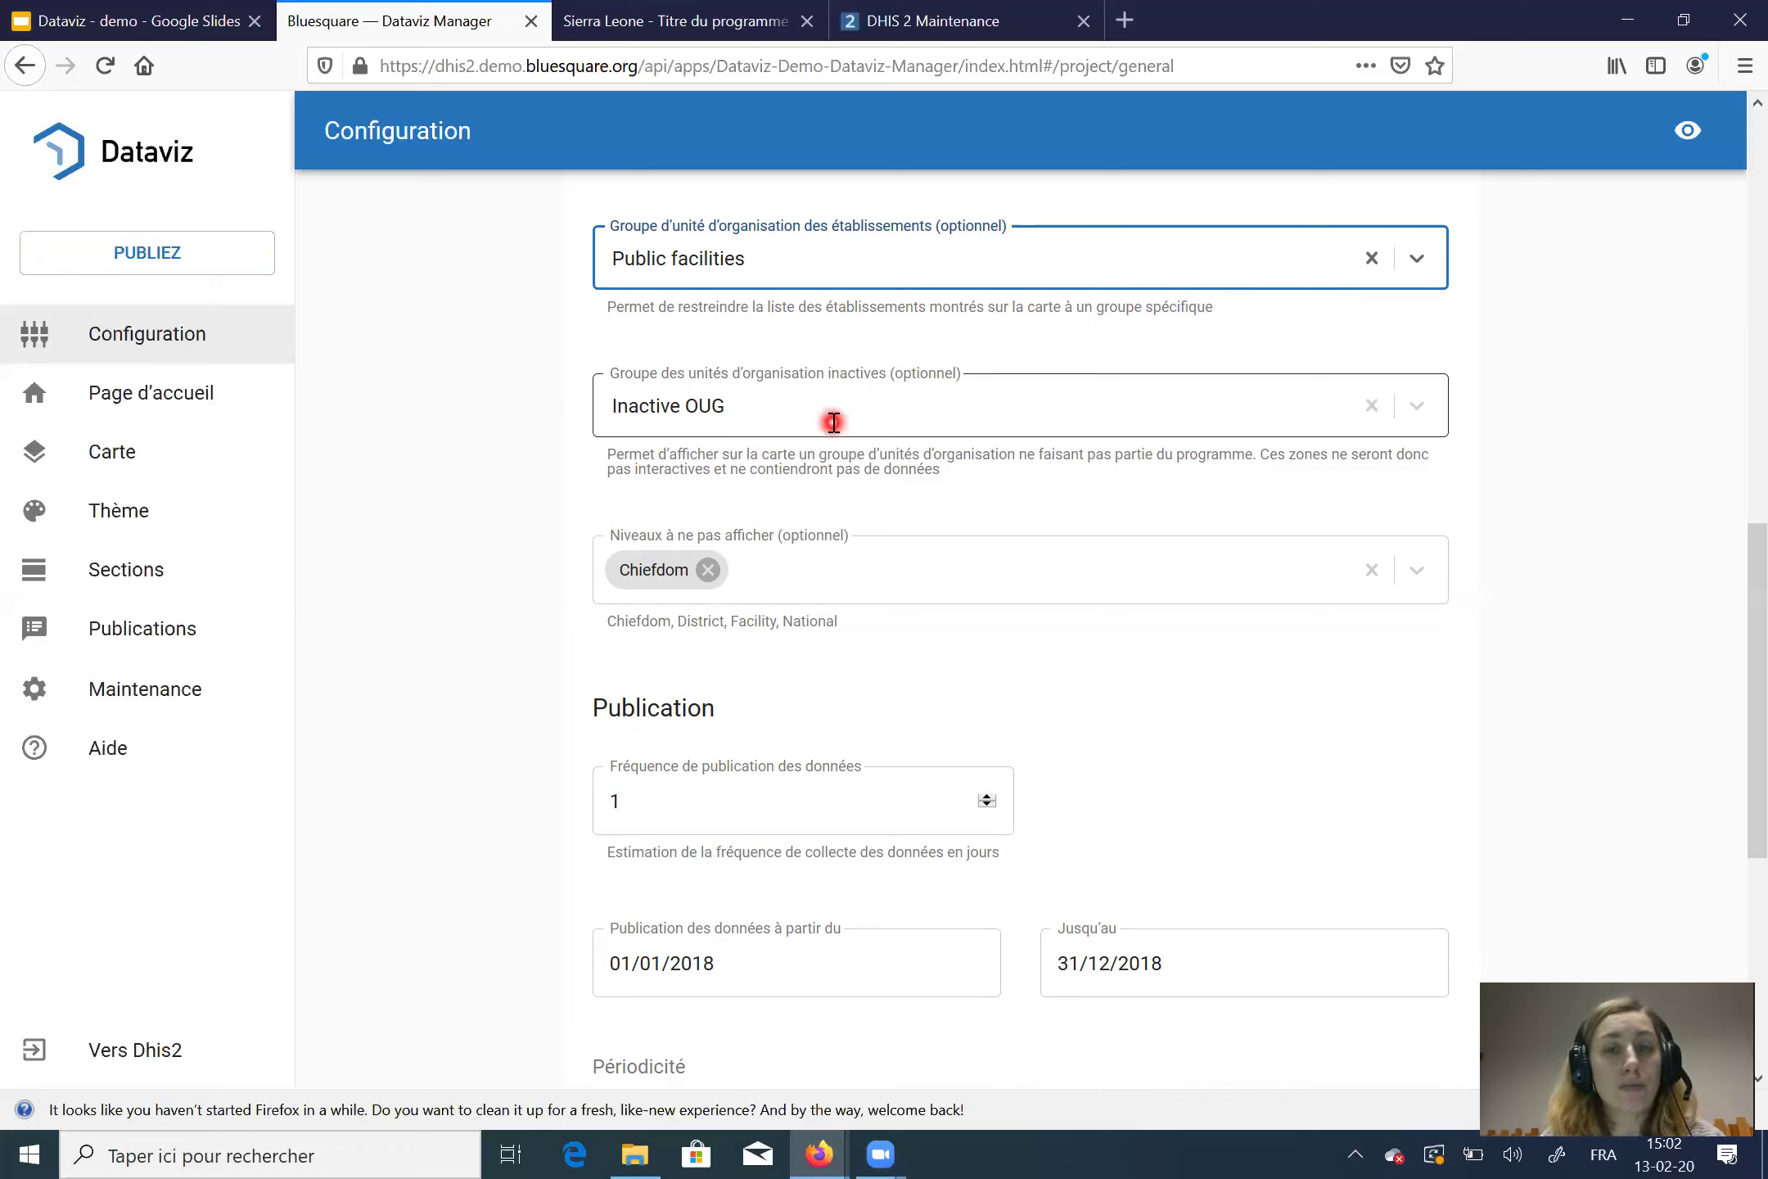
scroll(834, 426, "down", 3)
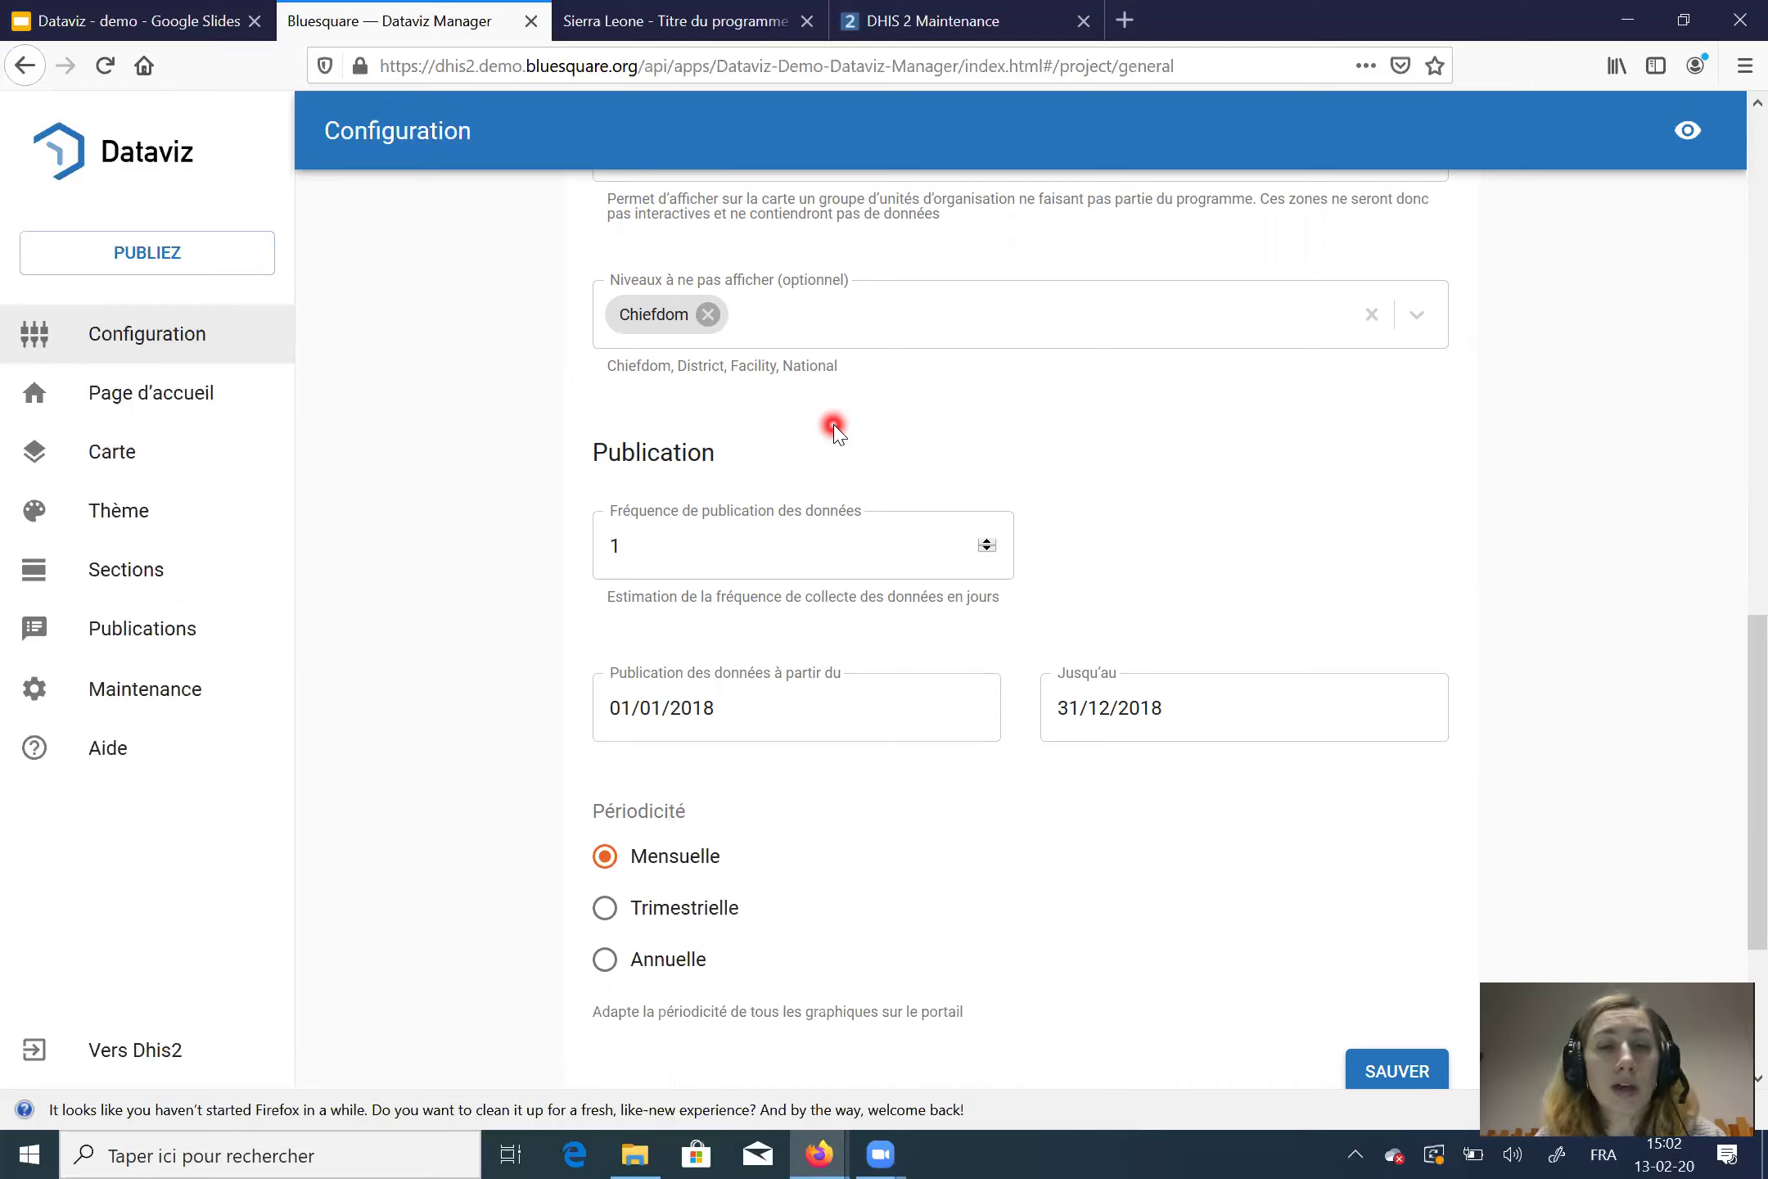
left_click(770, 315)
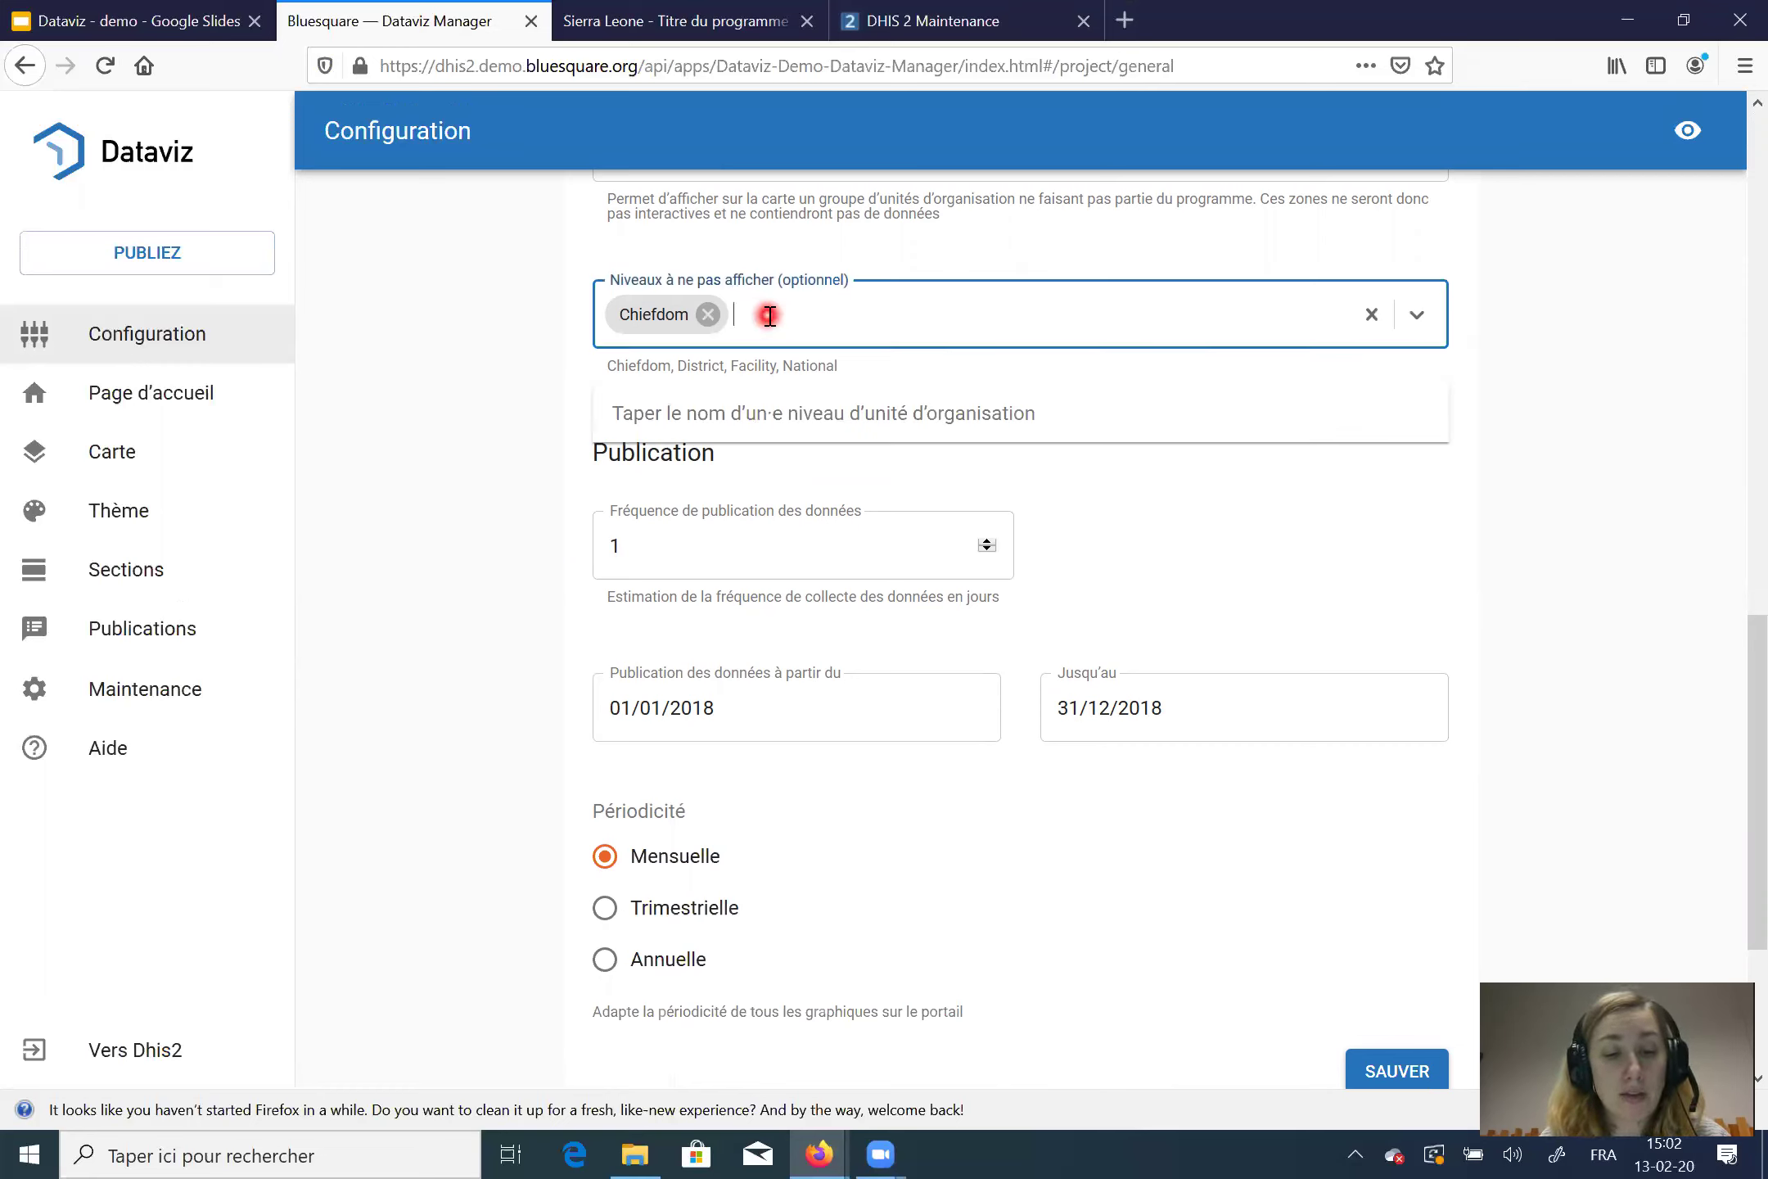
type("reg")
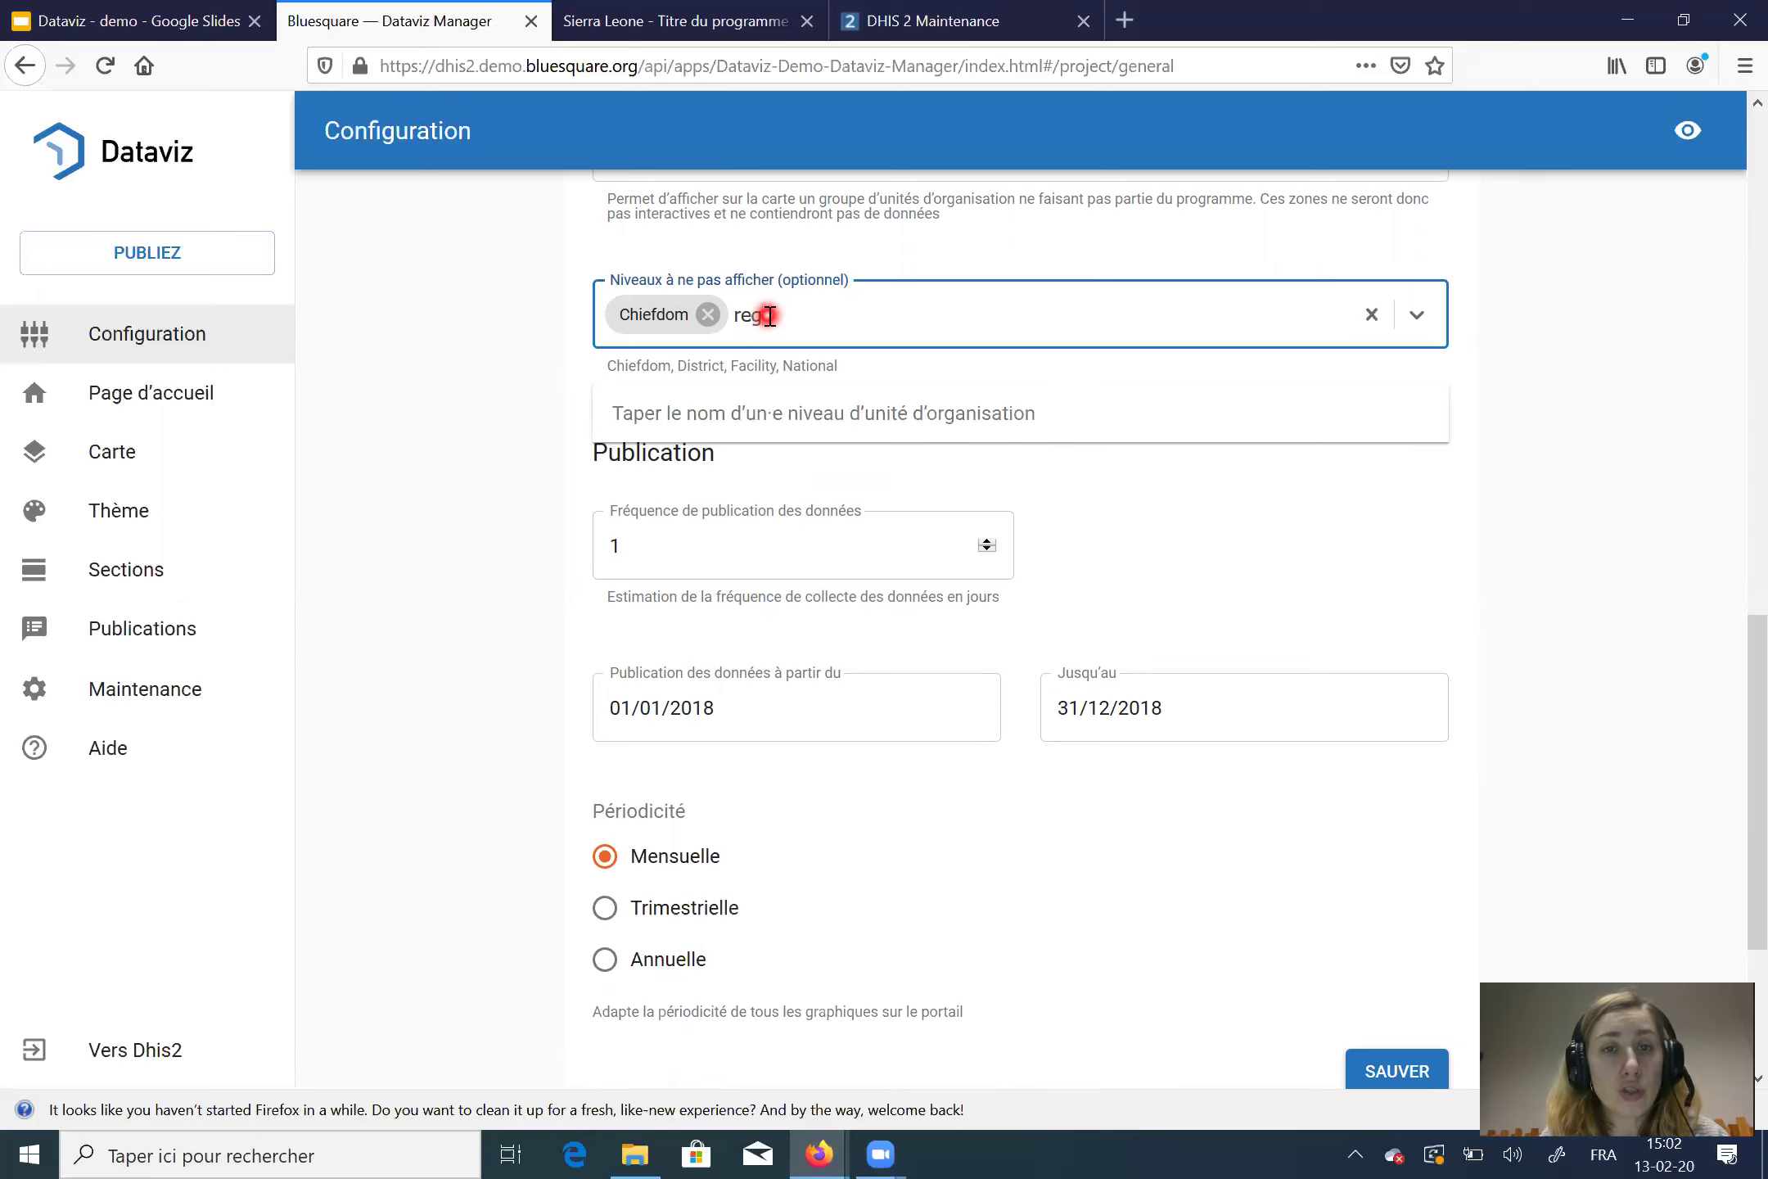
key("BackSpace")
key("BackSpace")
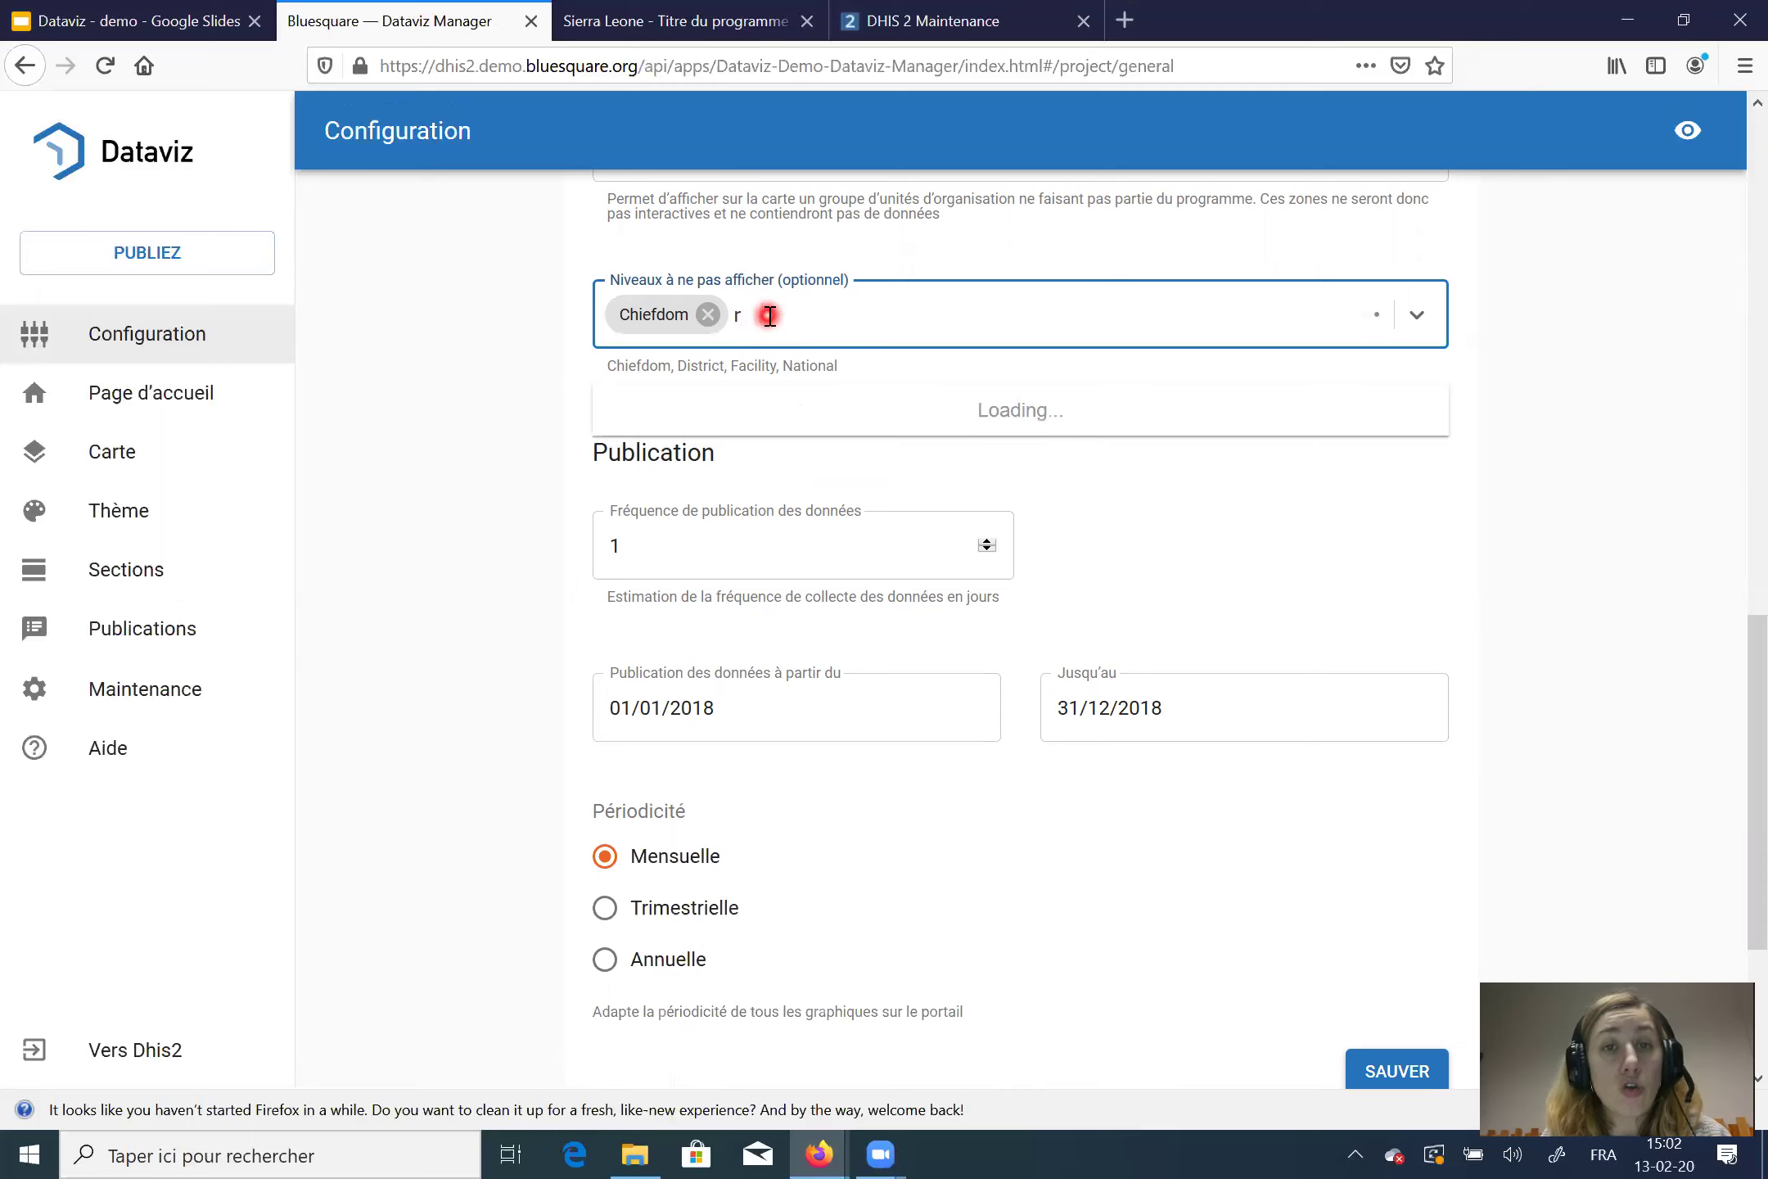
key("BackSpace")
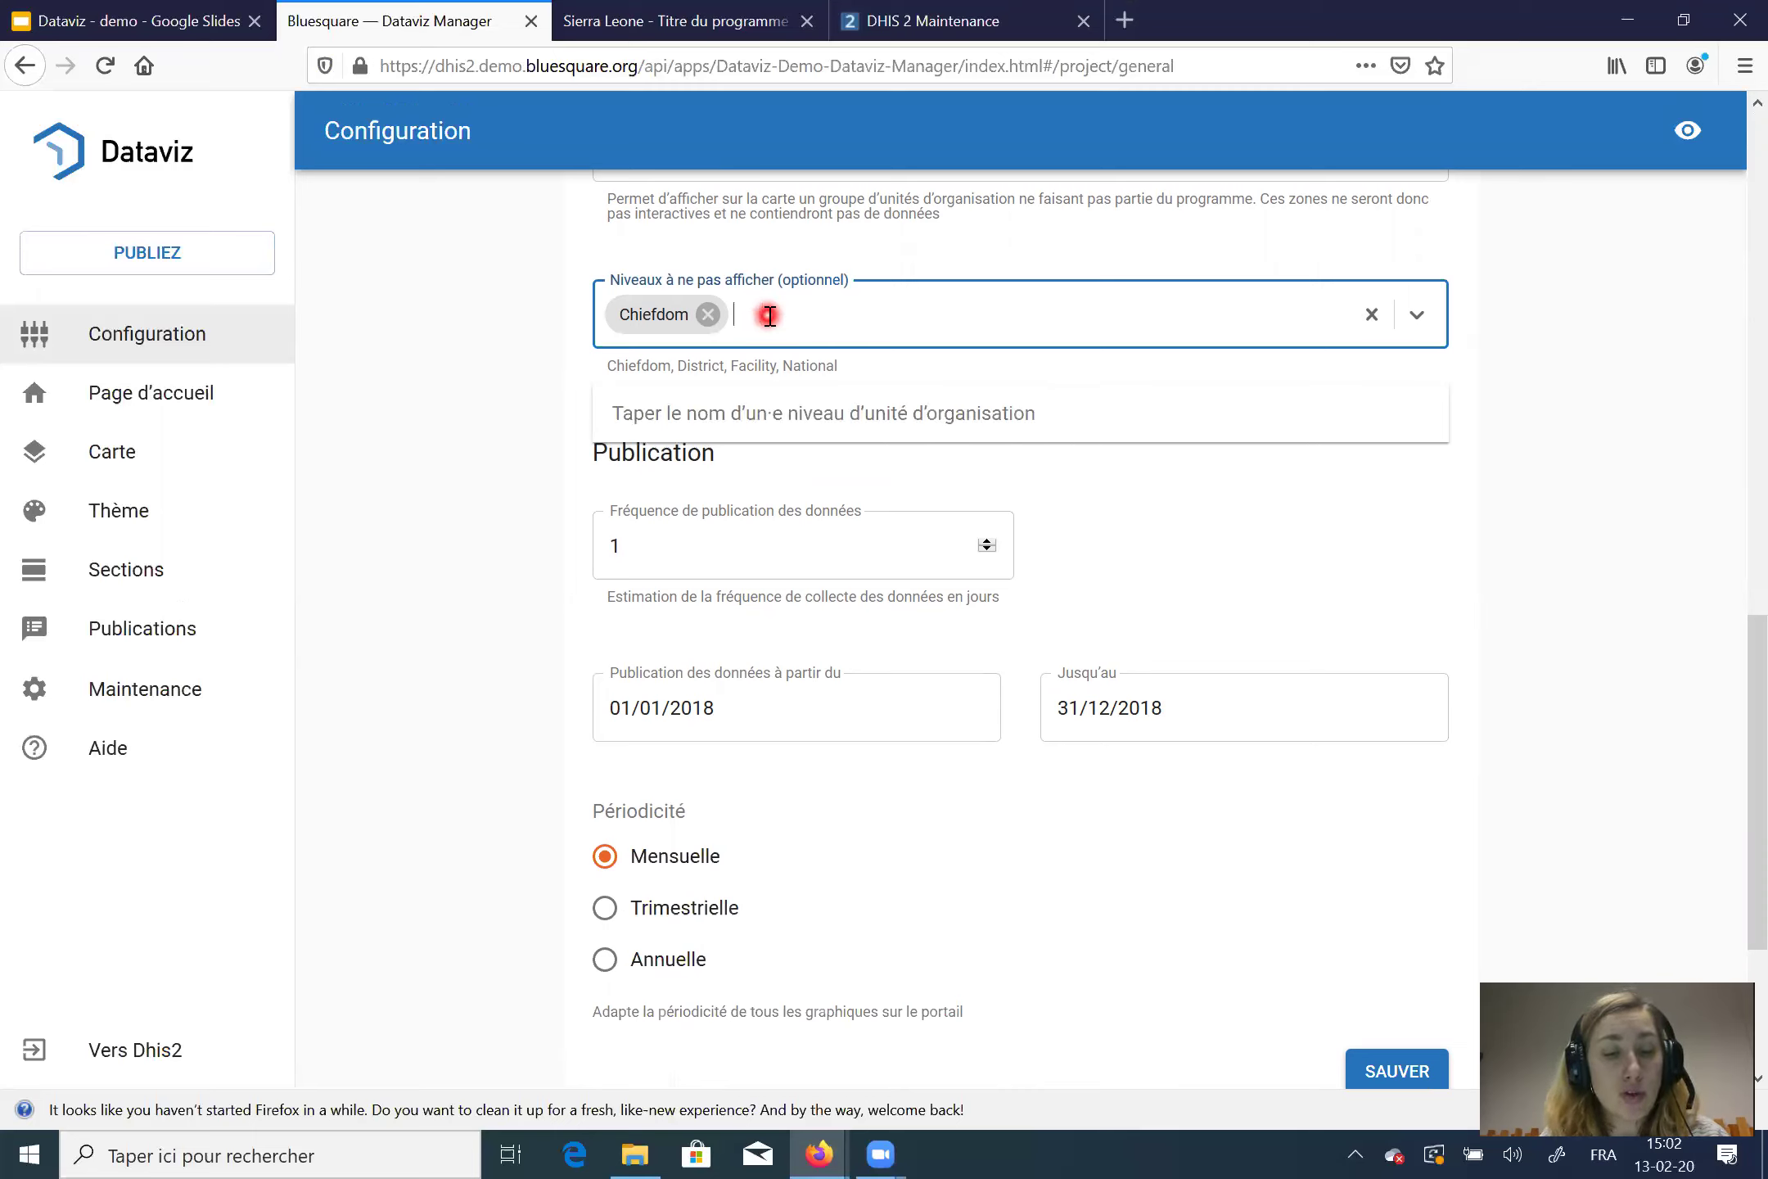
type("facil")
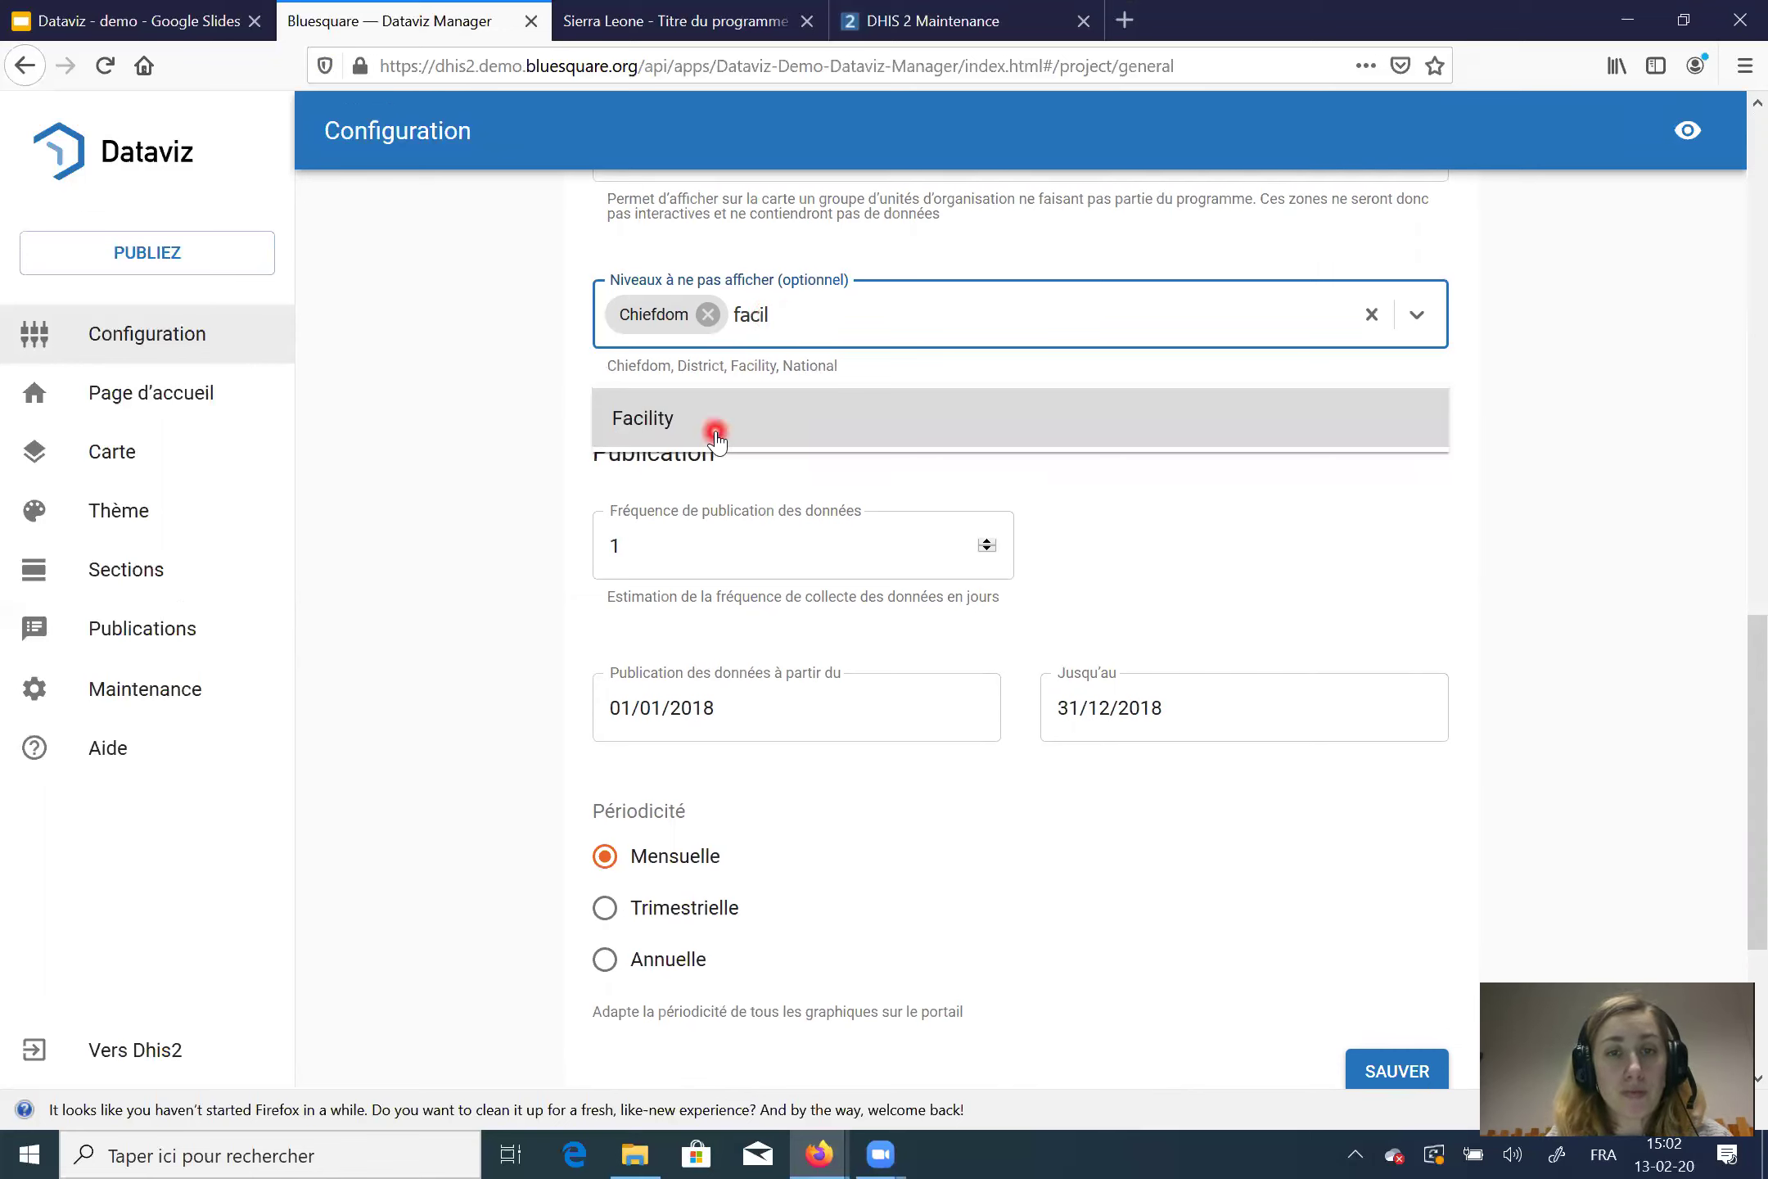
left_click(717, 422)
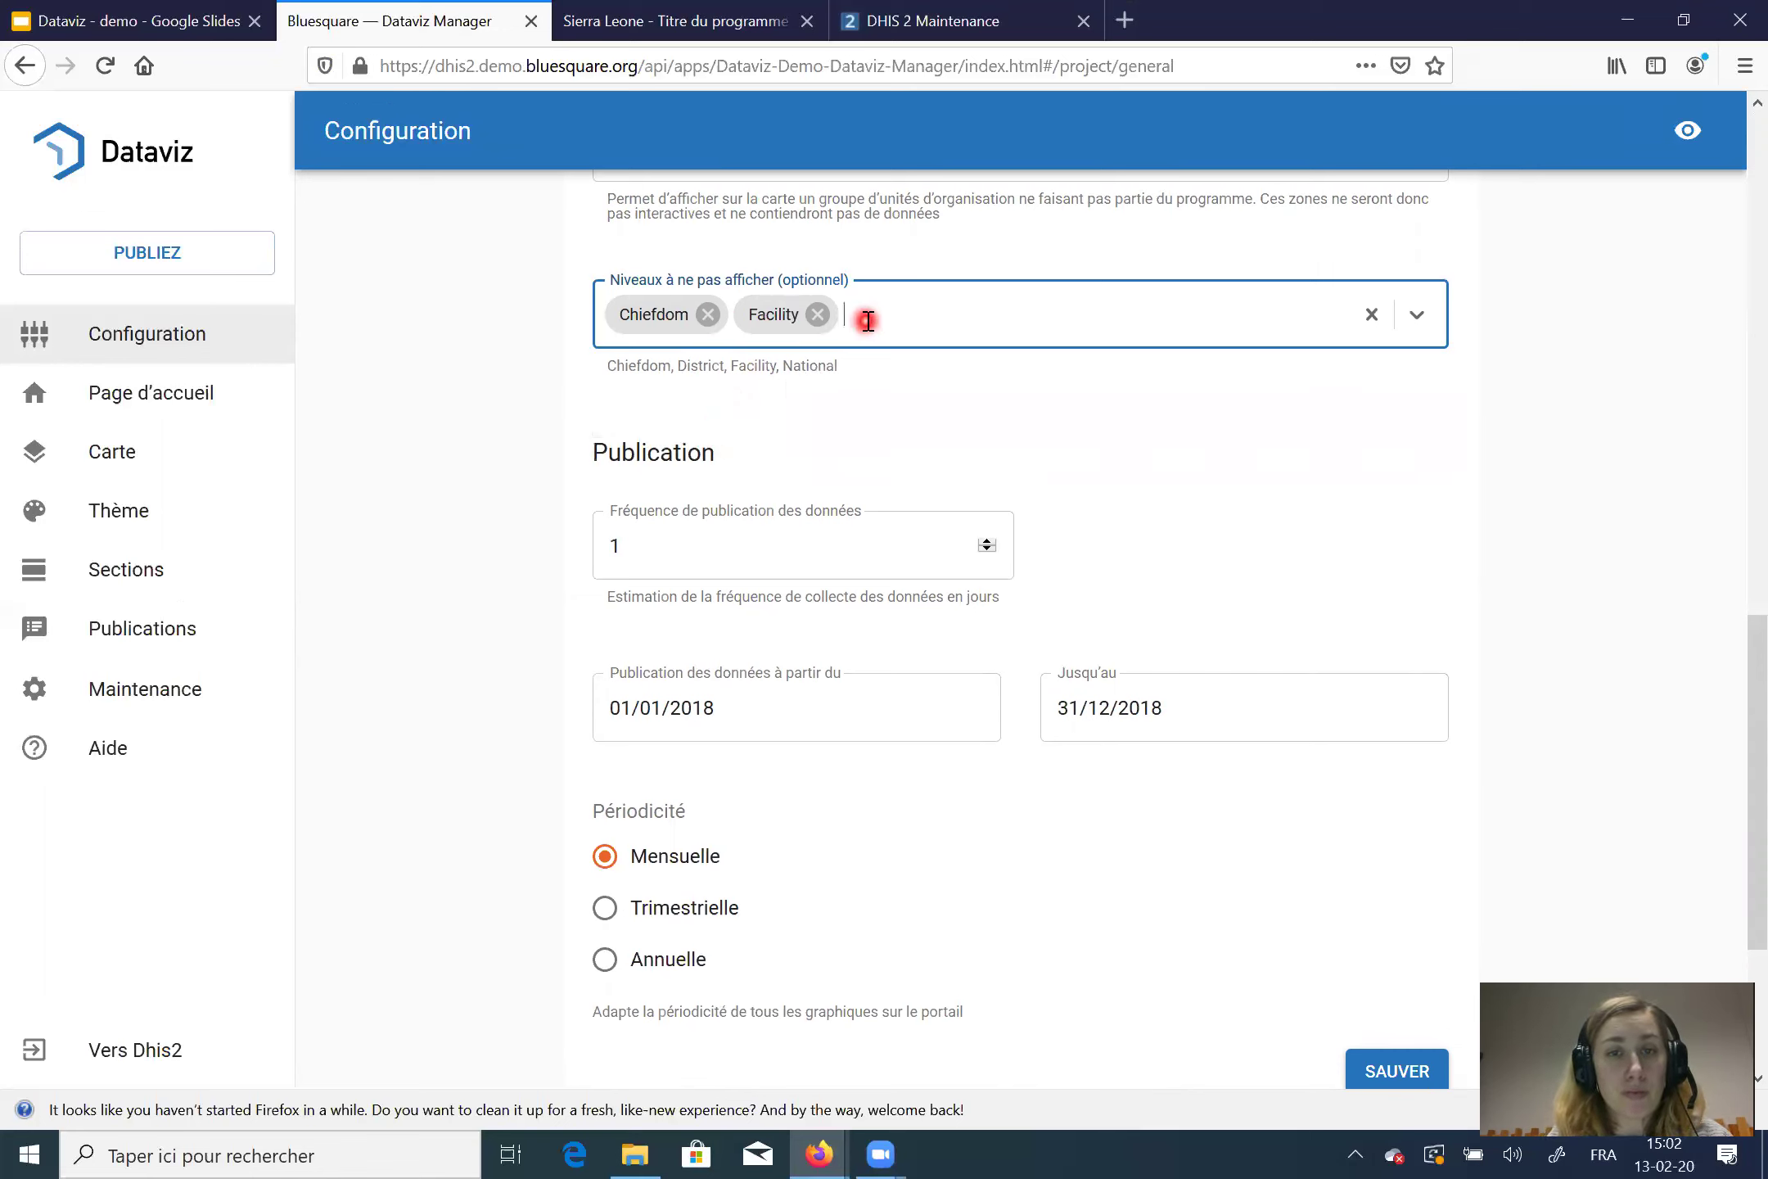
left_click(818, 315)
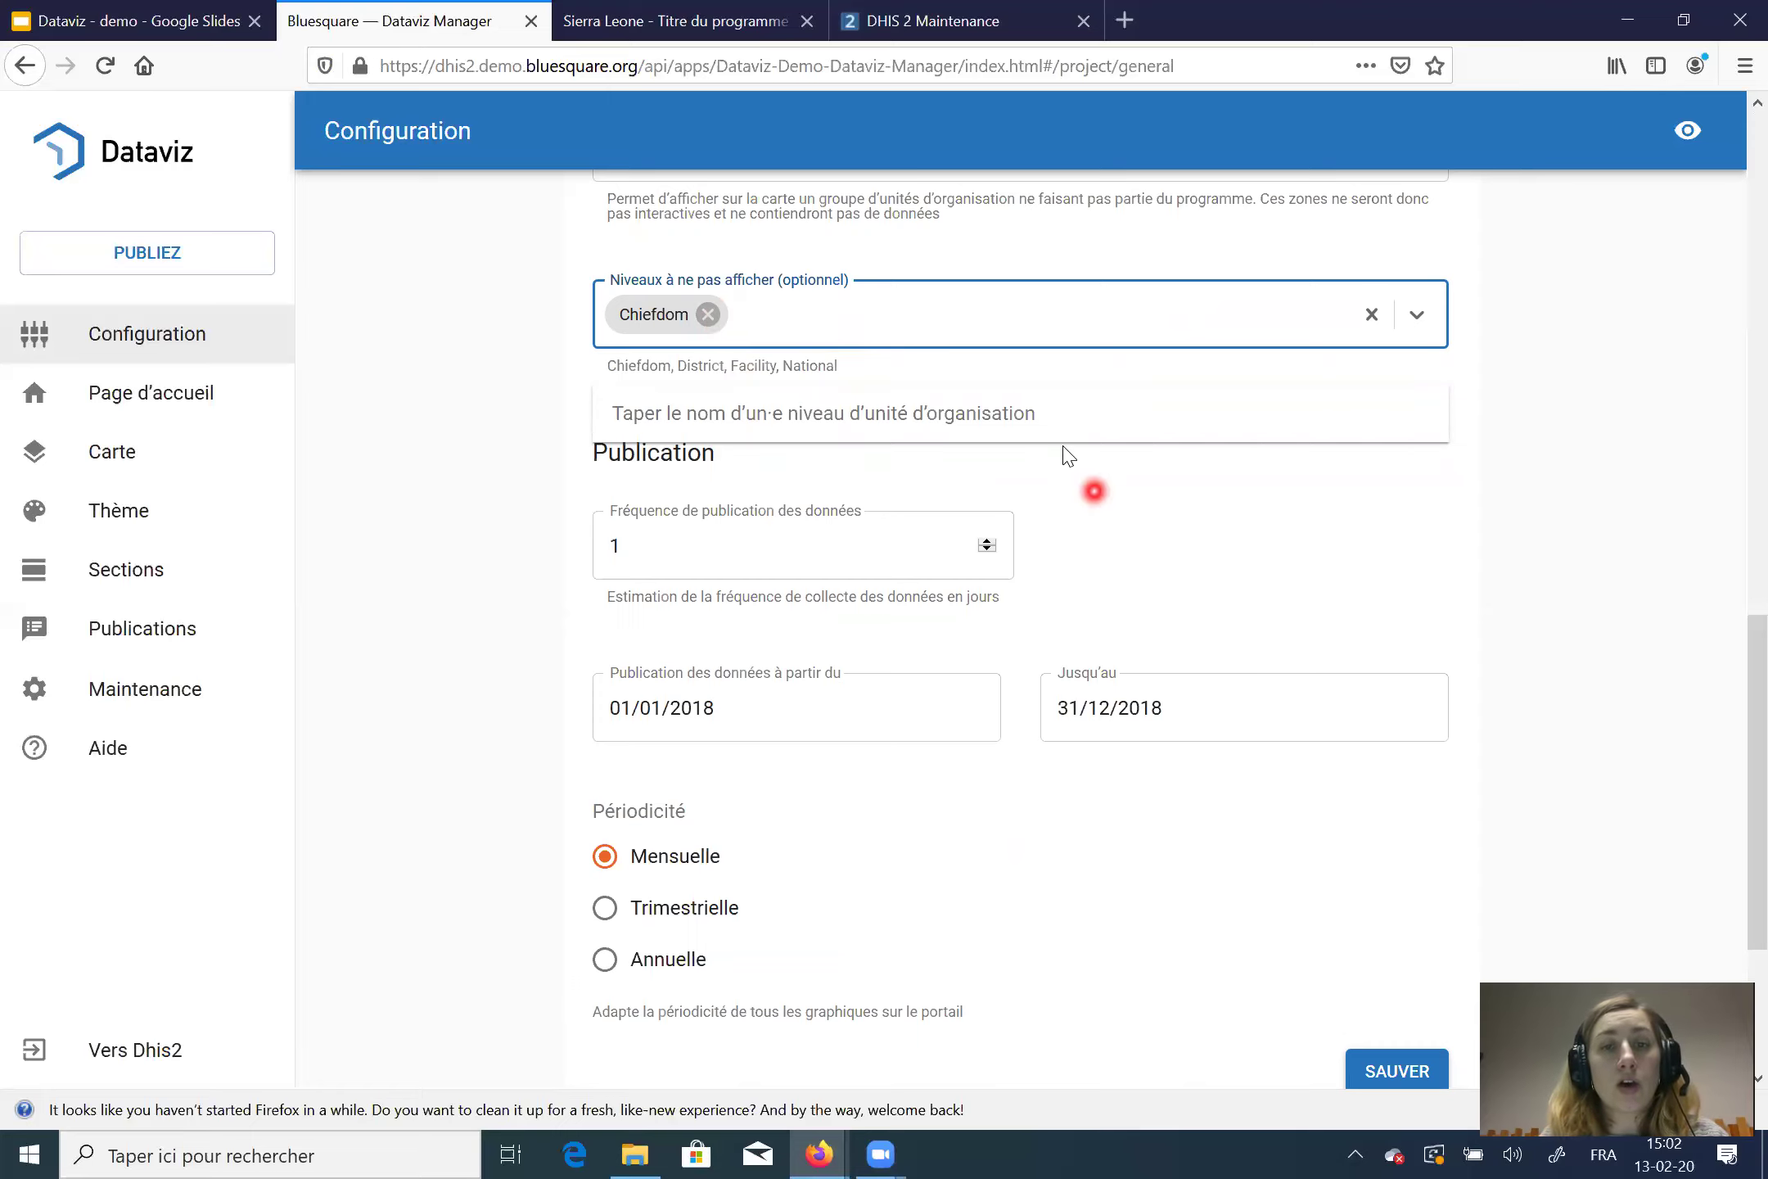
scroll(1069, 454, "down", 1)
left_click(1224, 465)
Step: Review the publication settings for data frequency, publication date range and periodicity
scroll(1219, 471, "down", 2)
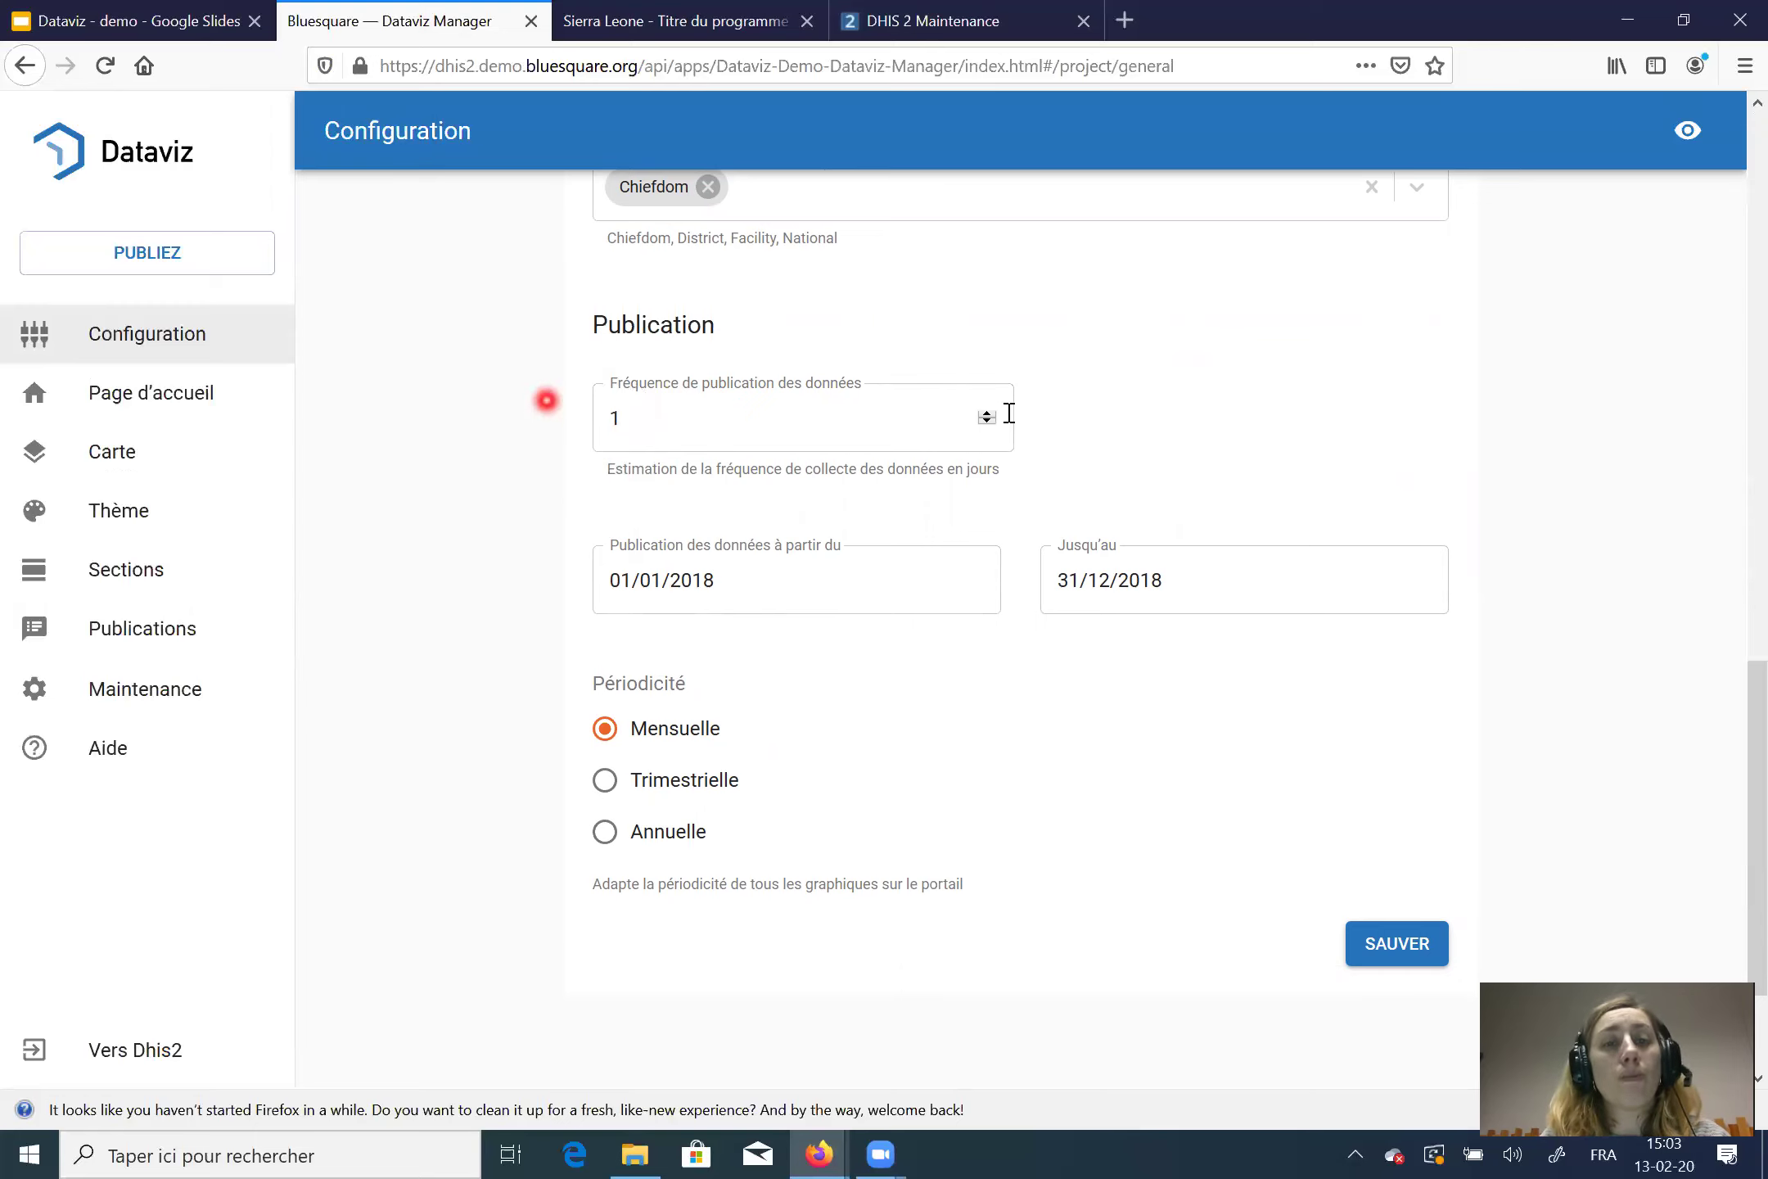
scroll(891, 466, "down", 3)
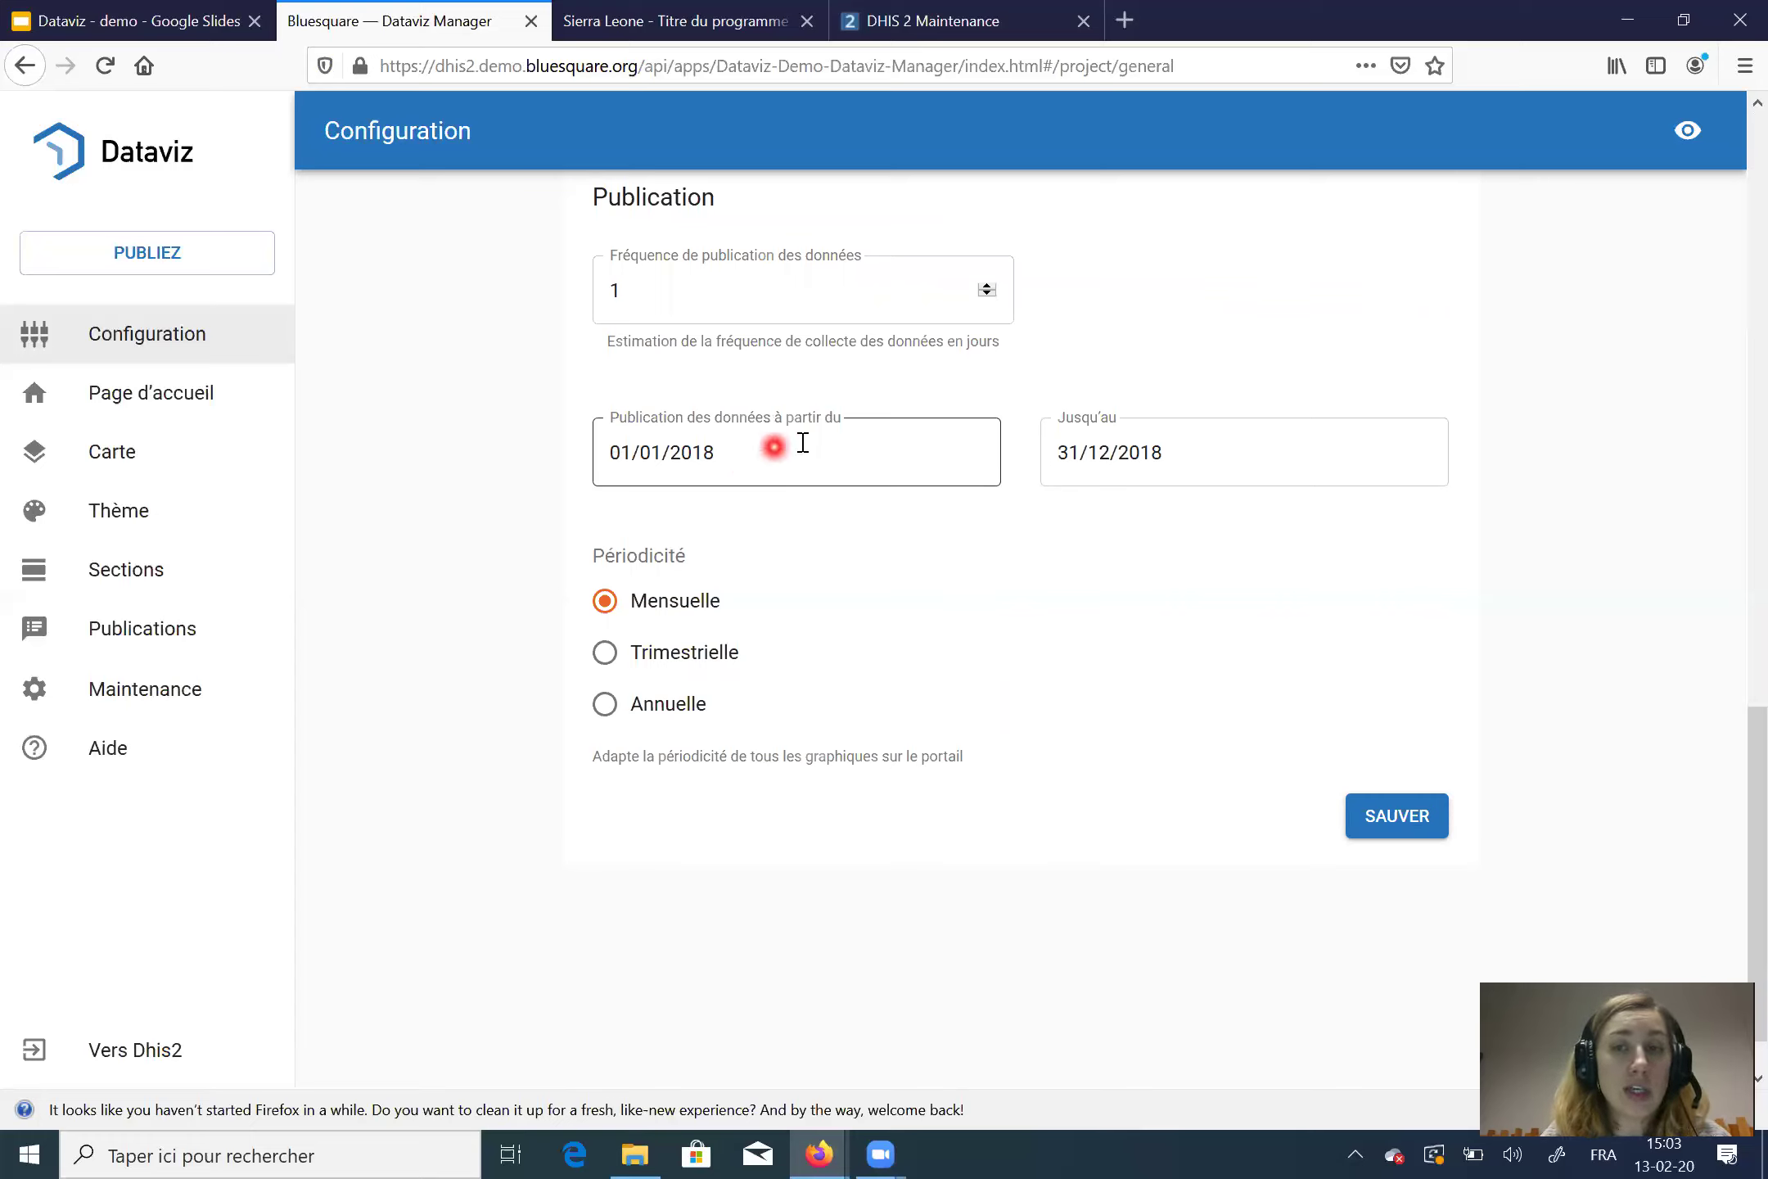
Step: Set the end date for data publication to 31/03/2019 and save the configuration
left_click(1089, 452)
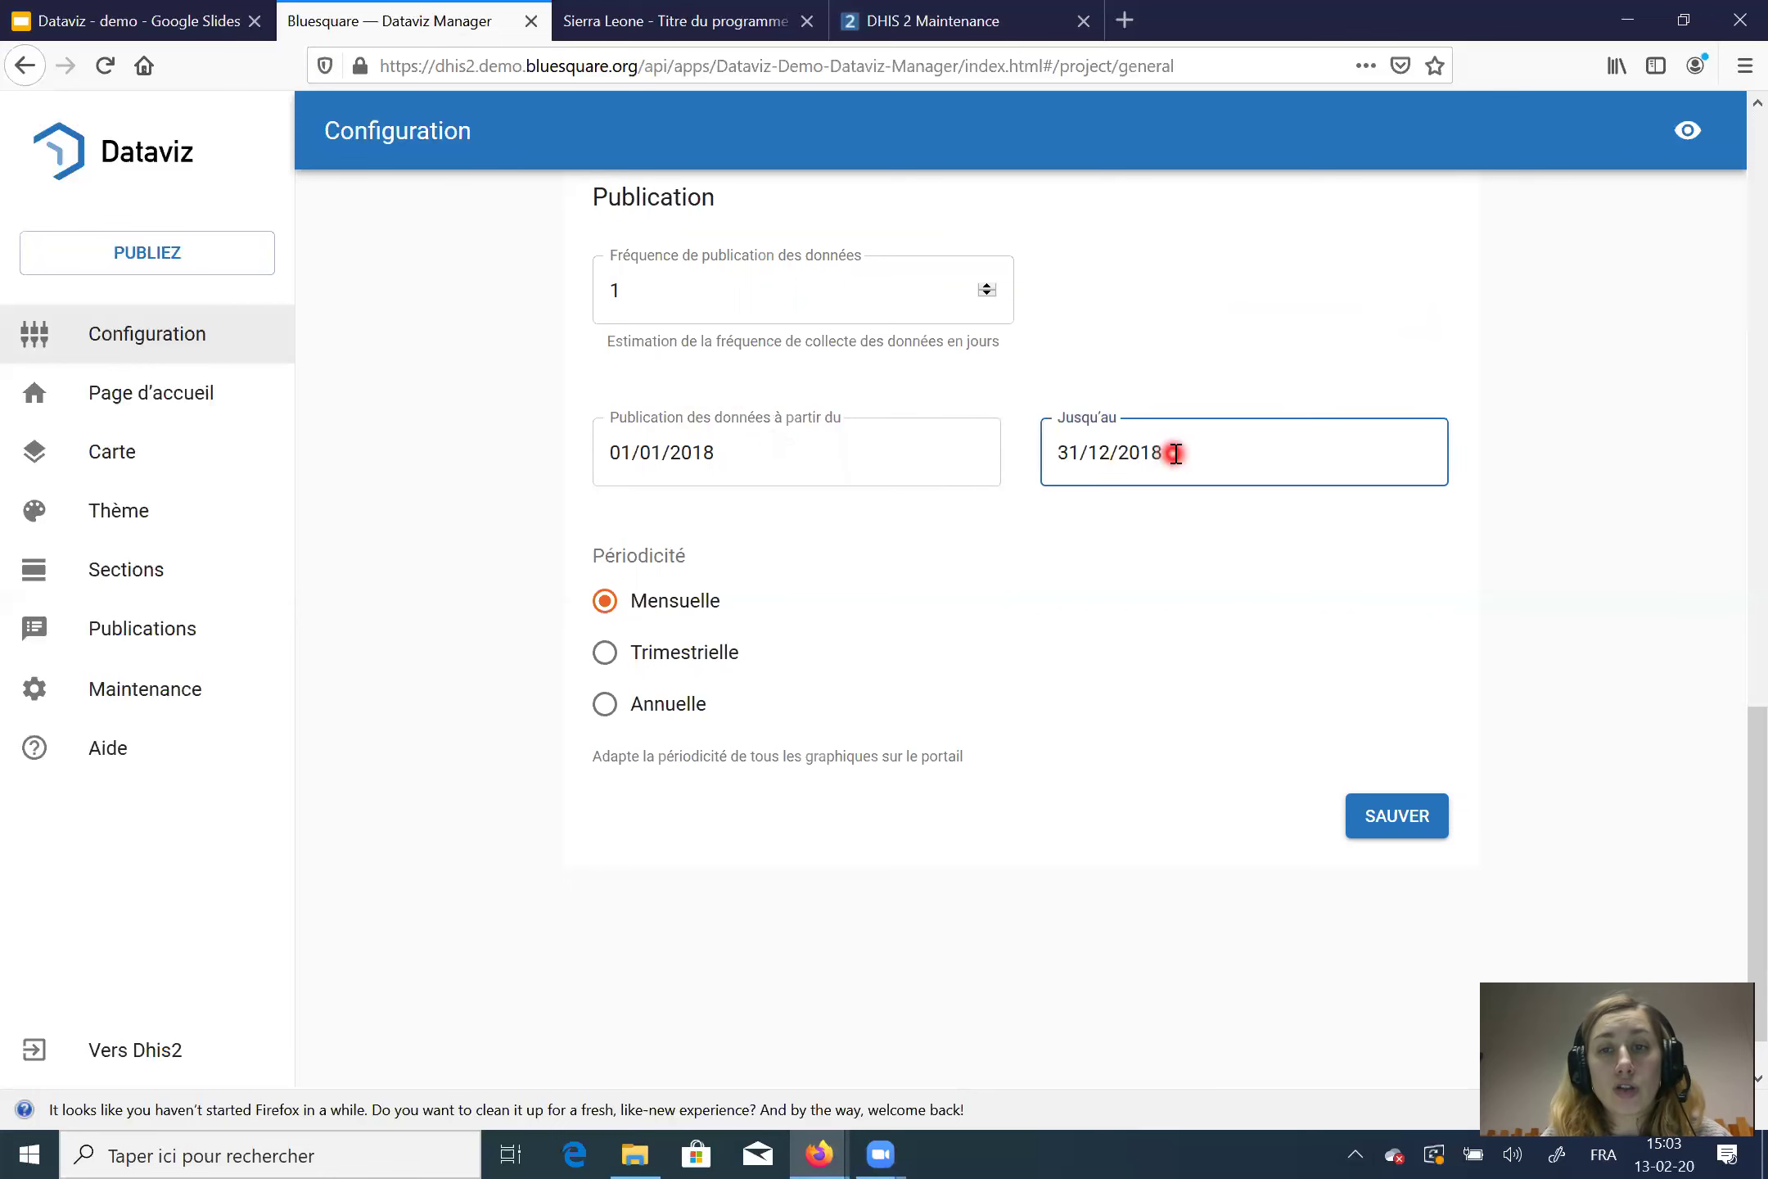
left_click(1176, 453)
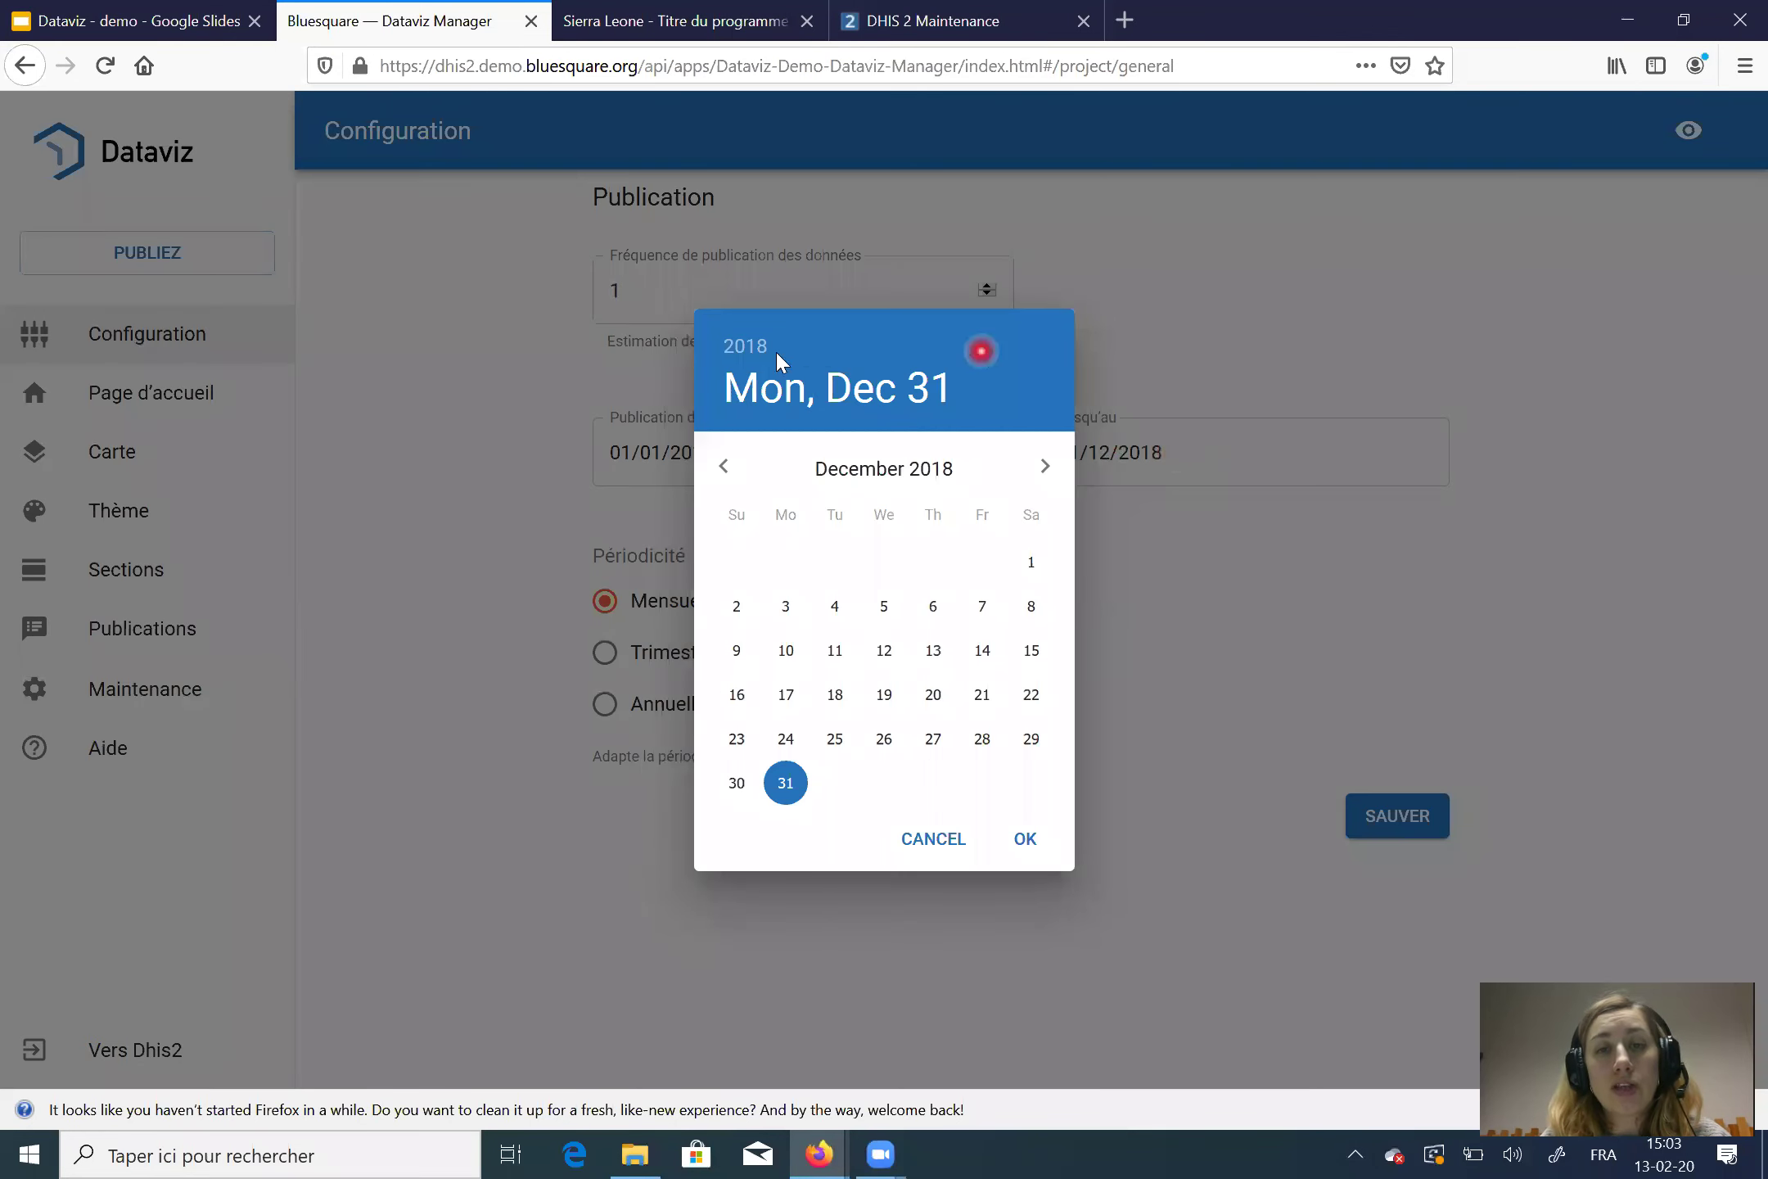
left_click(1050, 470)
left_click(1050, 471)
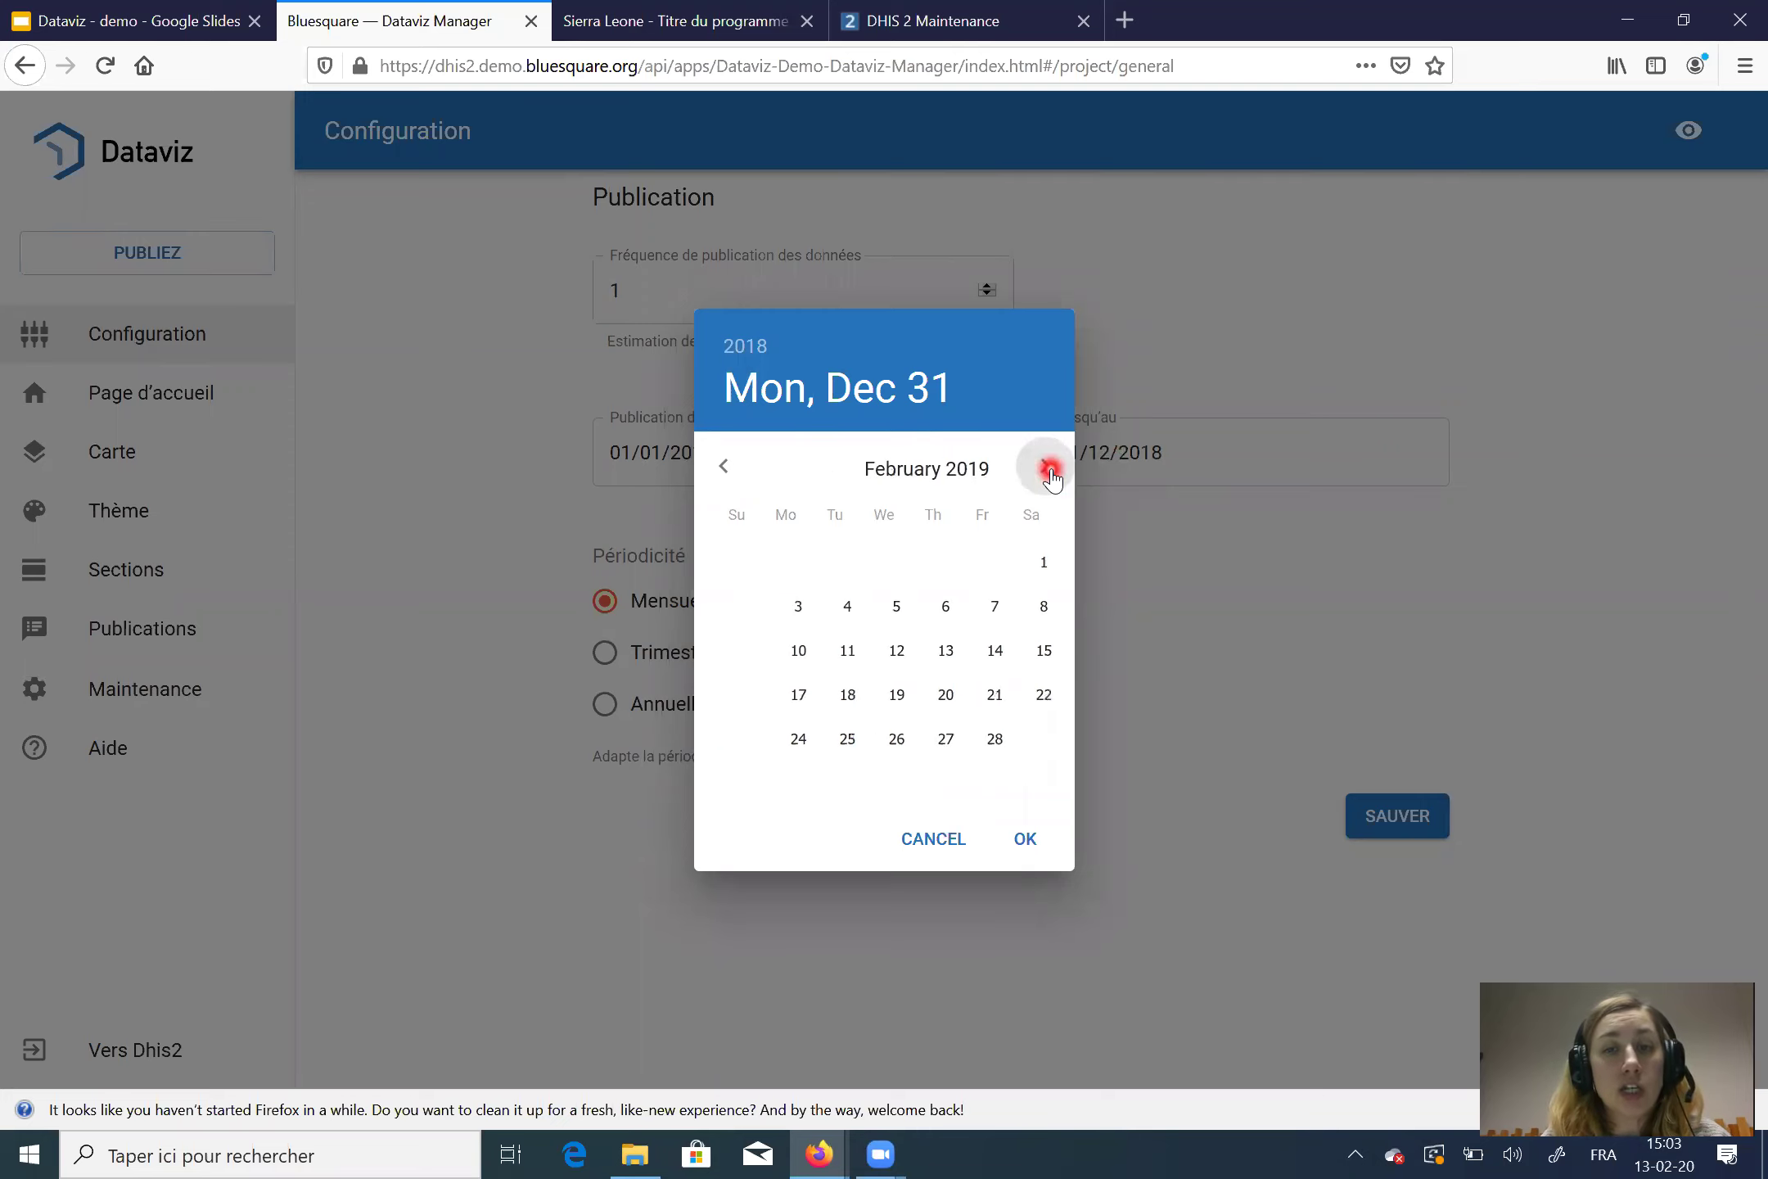
left_click(1049, 471)
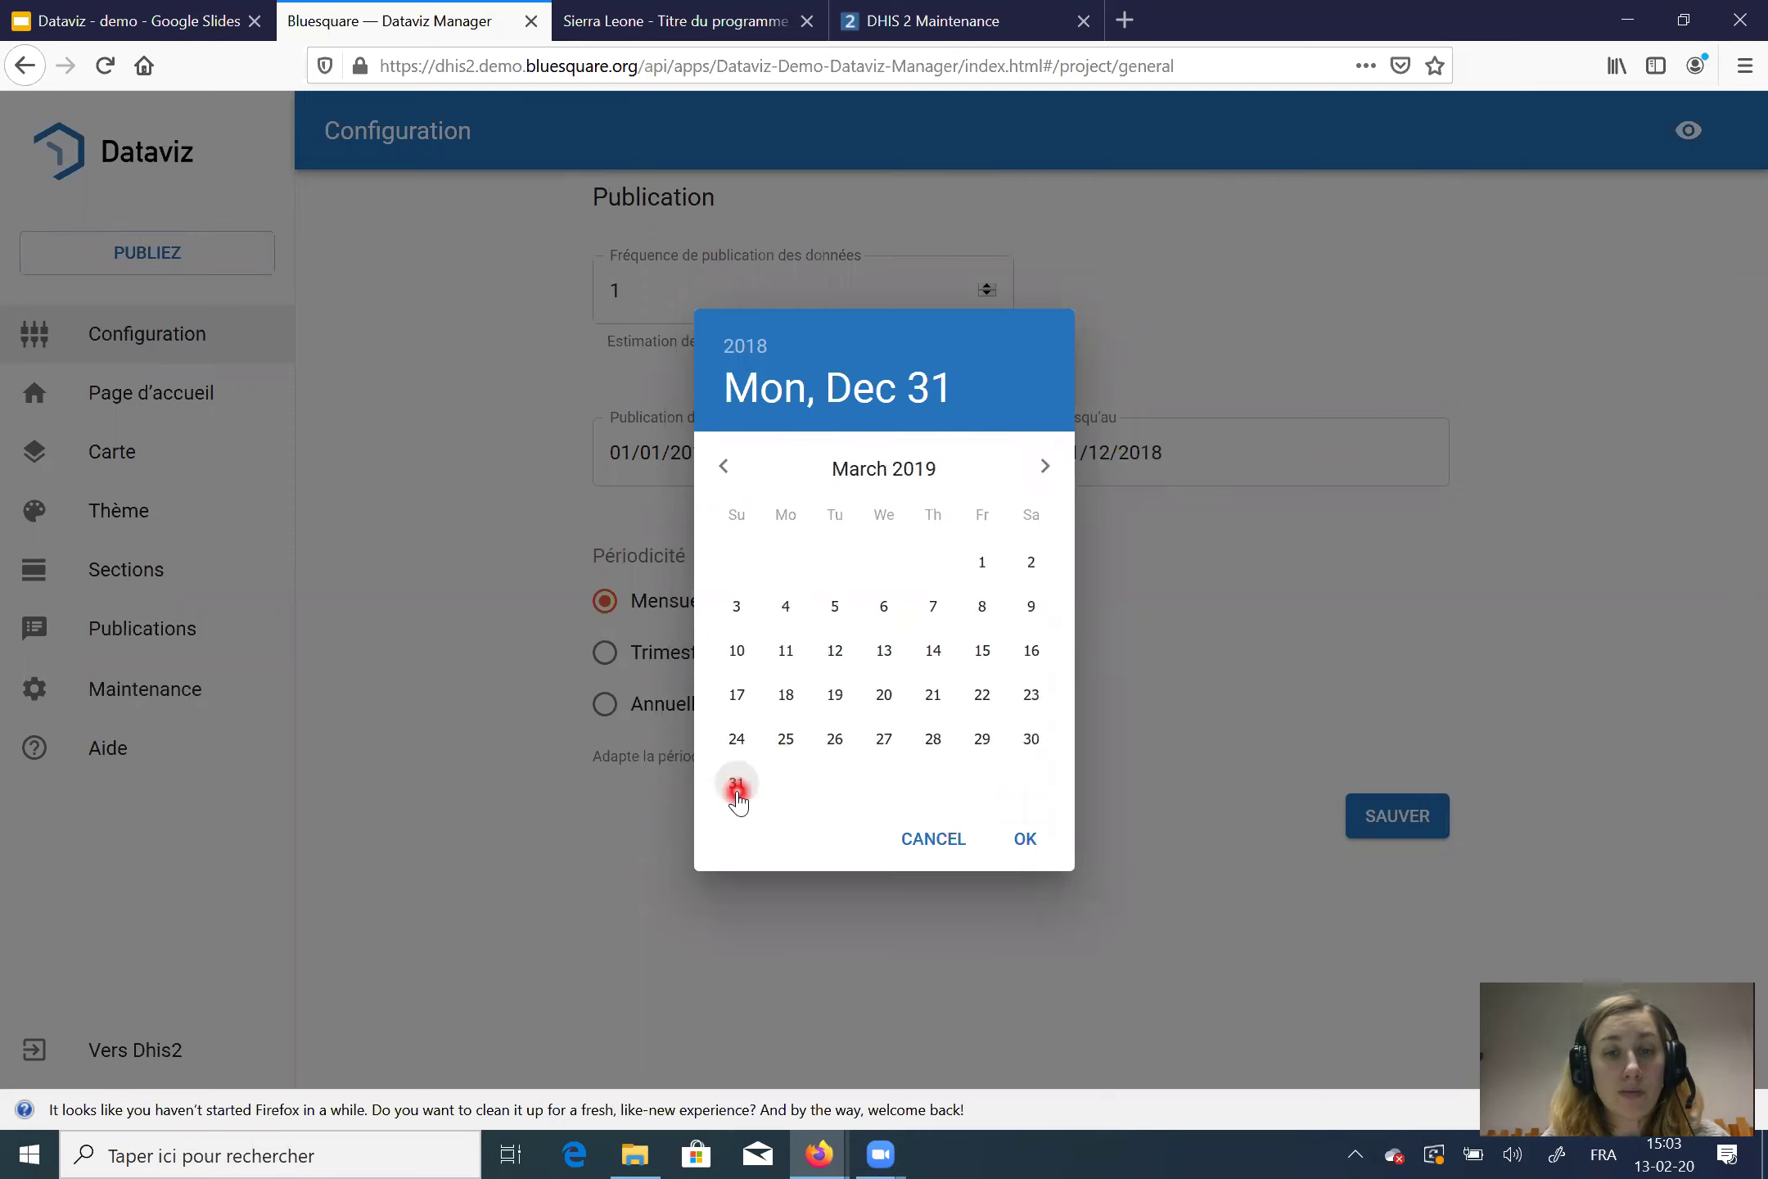
left_click(737, 786)
left_click(1030, 838)
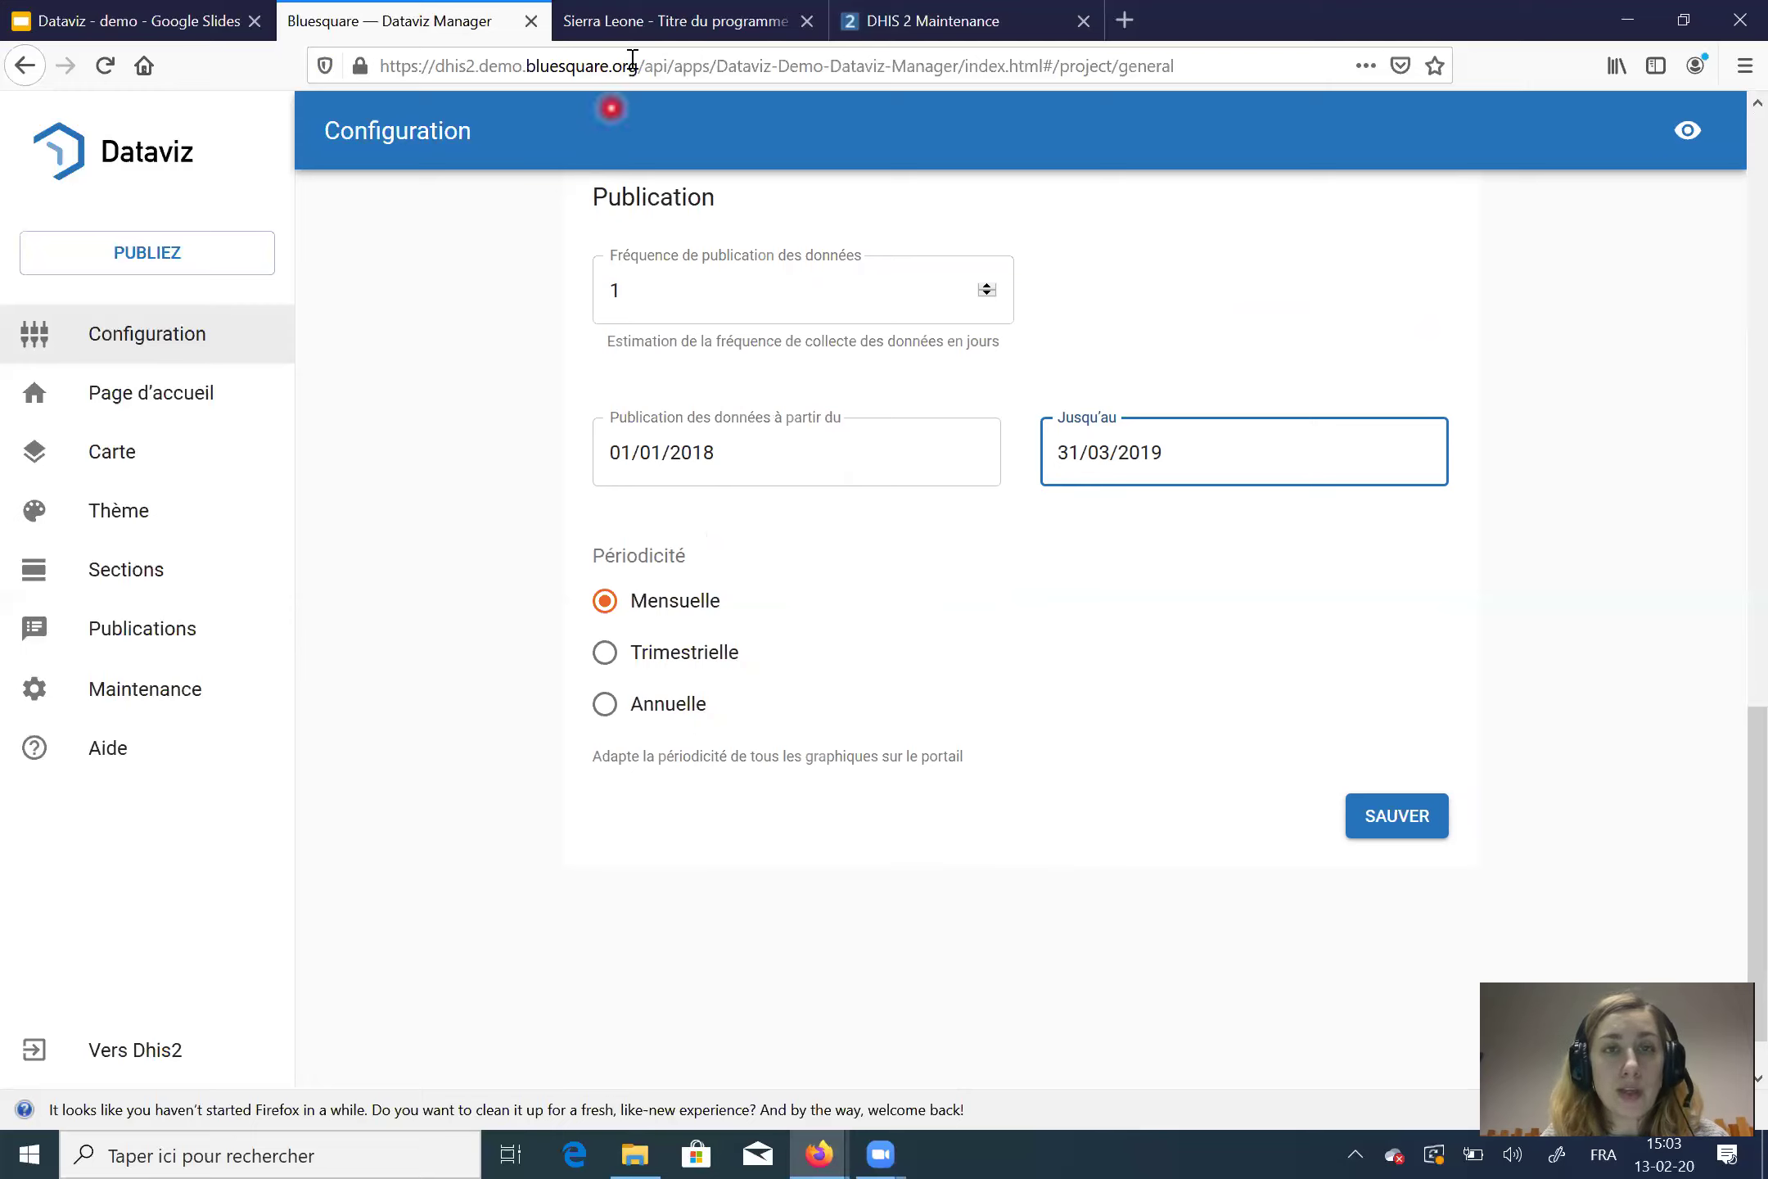
left_click(1383, 827)
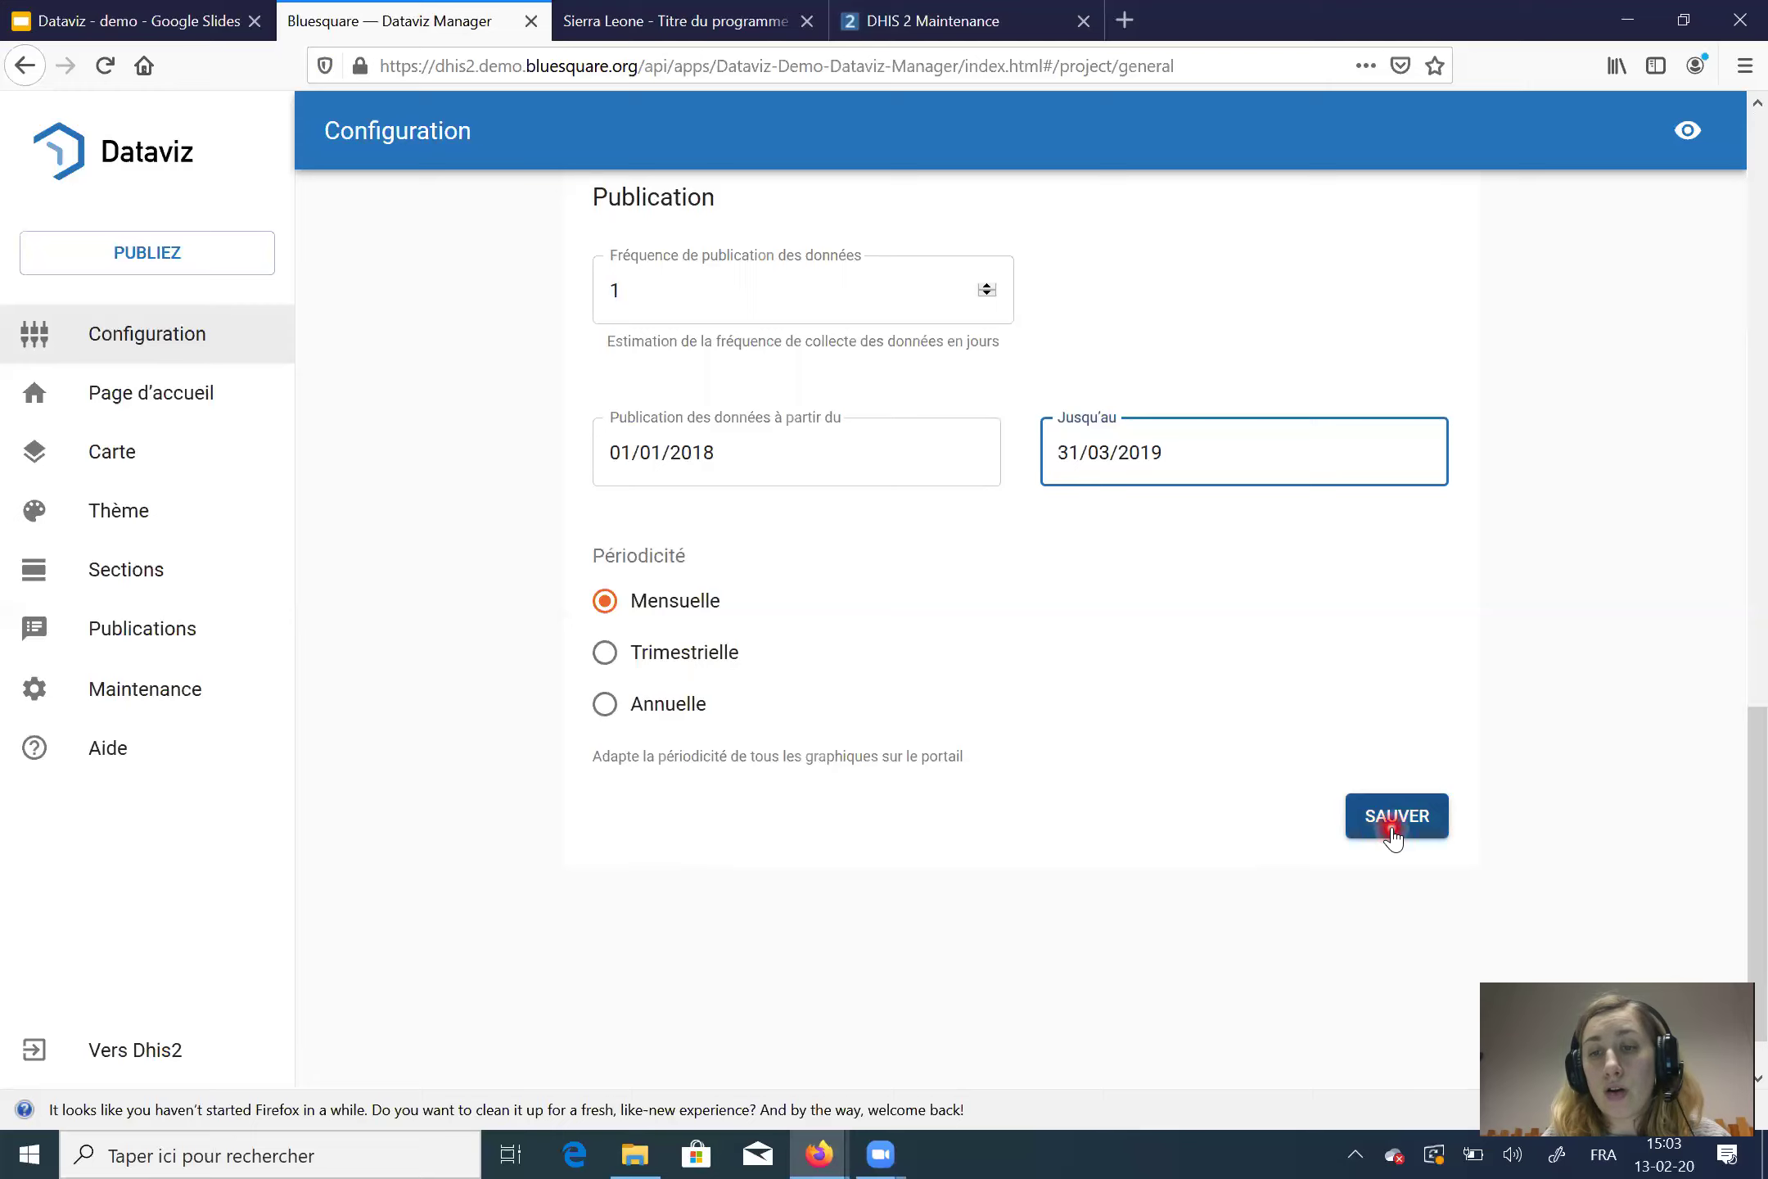
Step: Check the available start and end months in the Sierra Leone portal's period selector and return to the Dataviz Manager
left_click(826, 65)
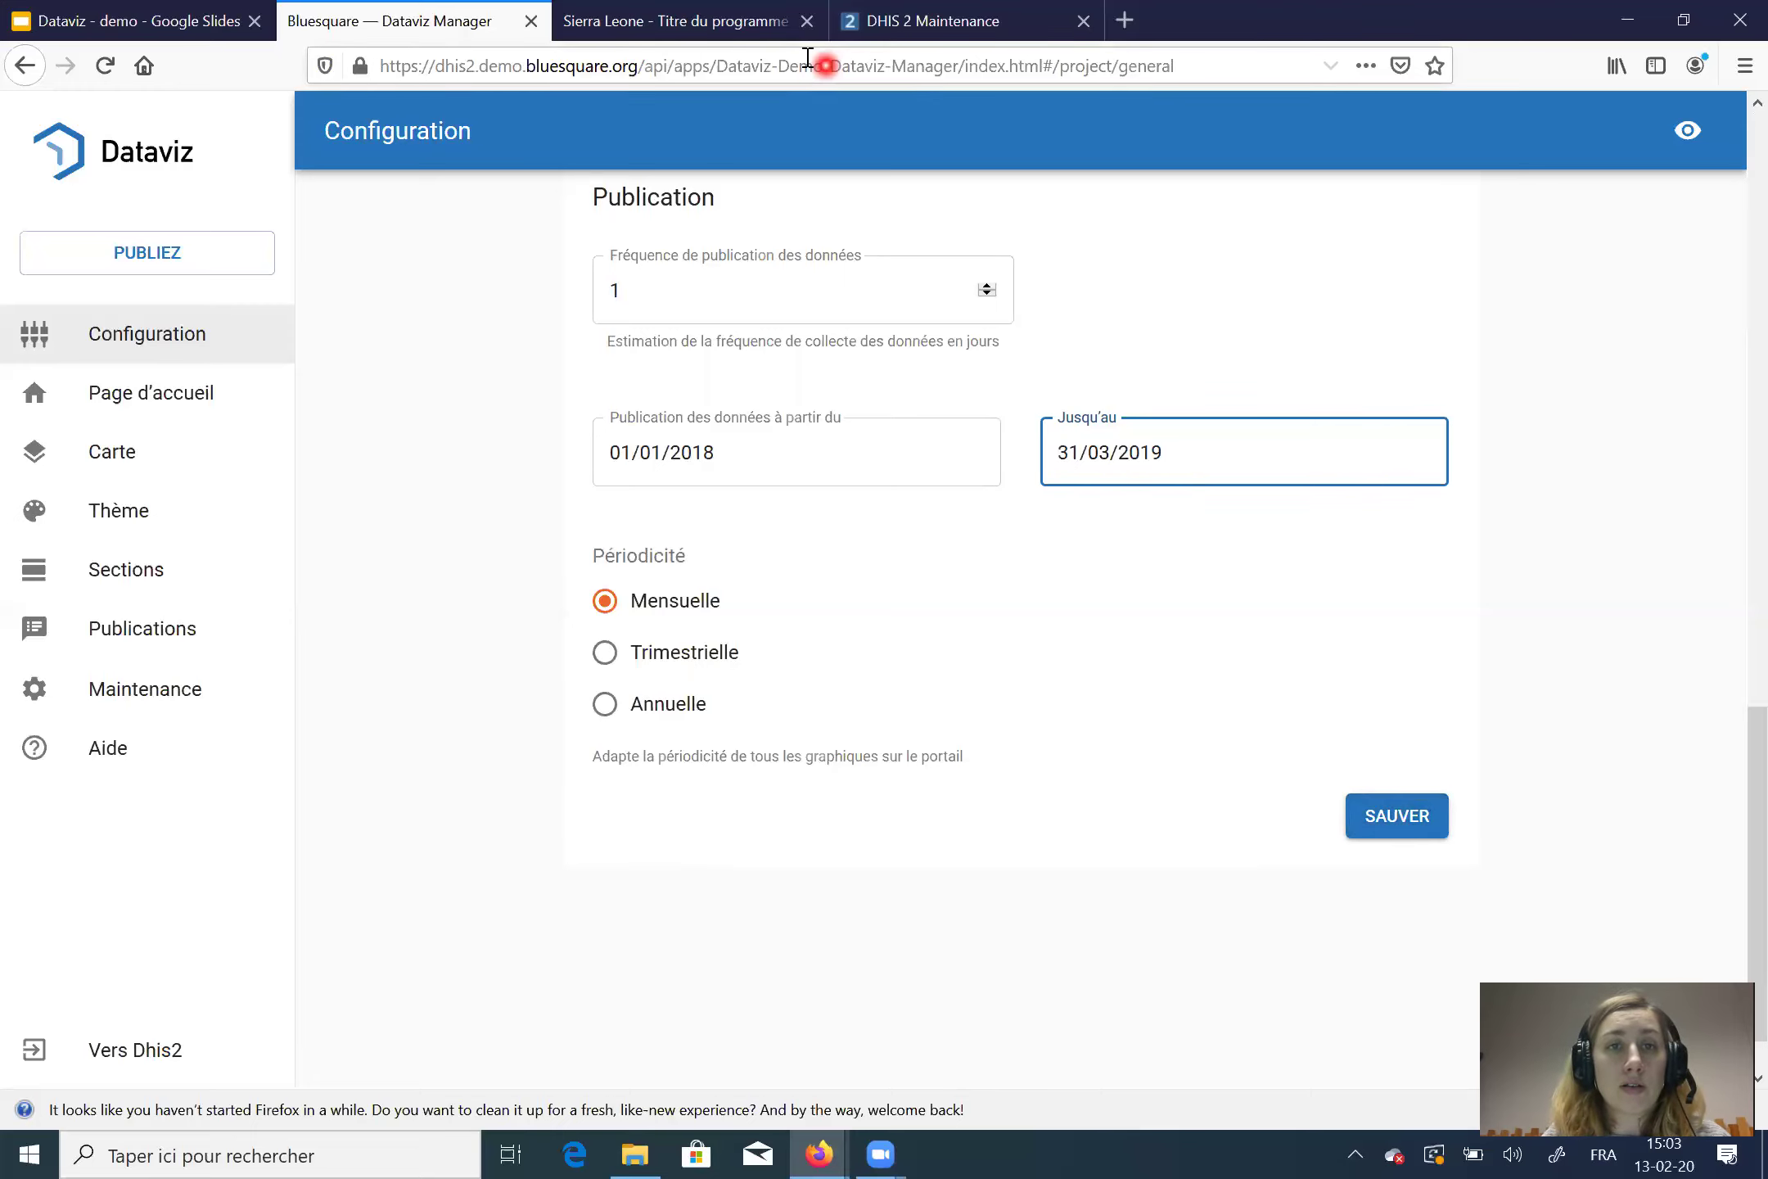
left_click(612, 22)
left_click(696, 127)
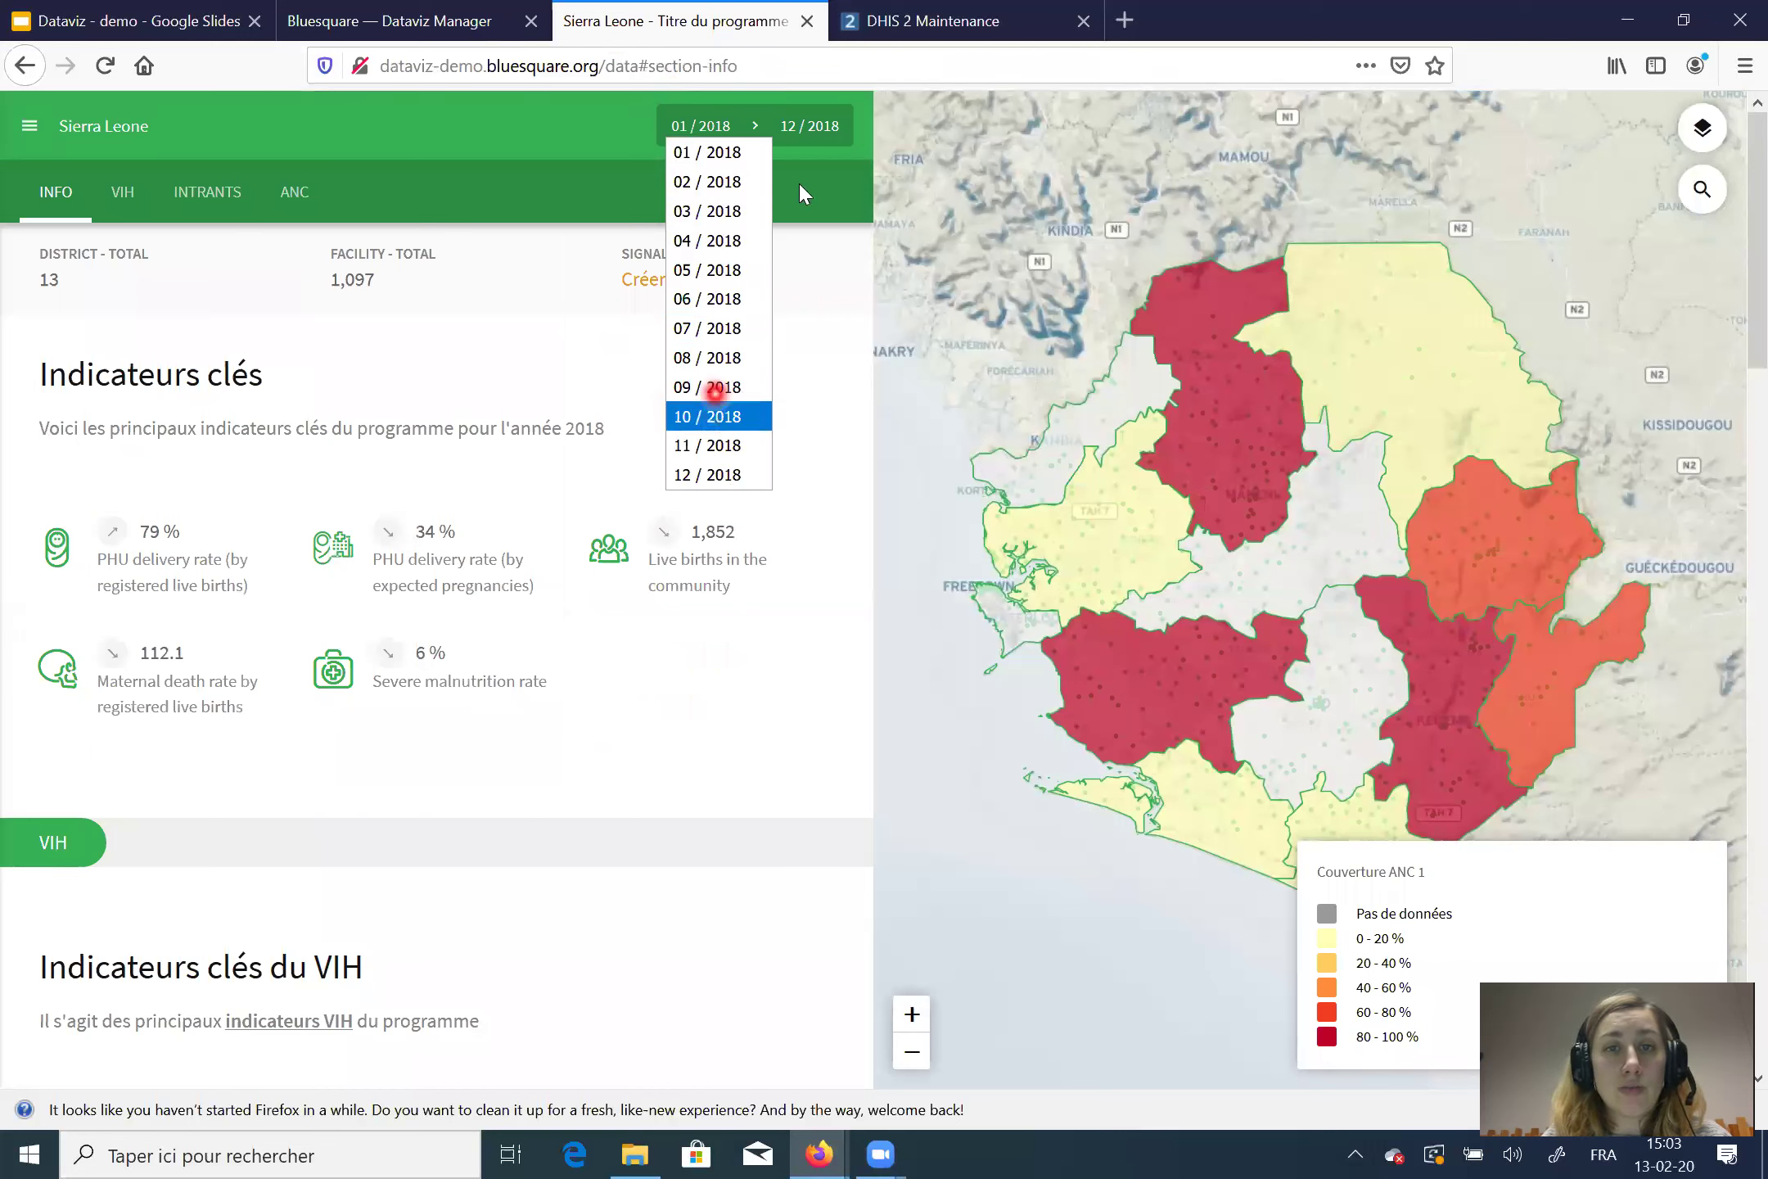
left_click(832, 139)
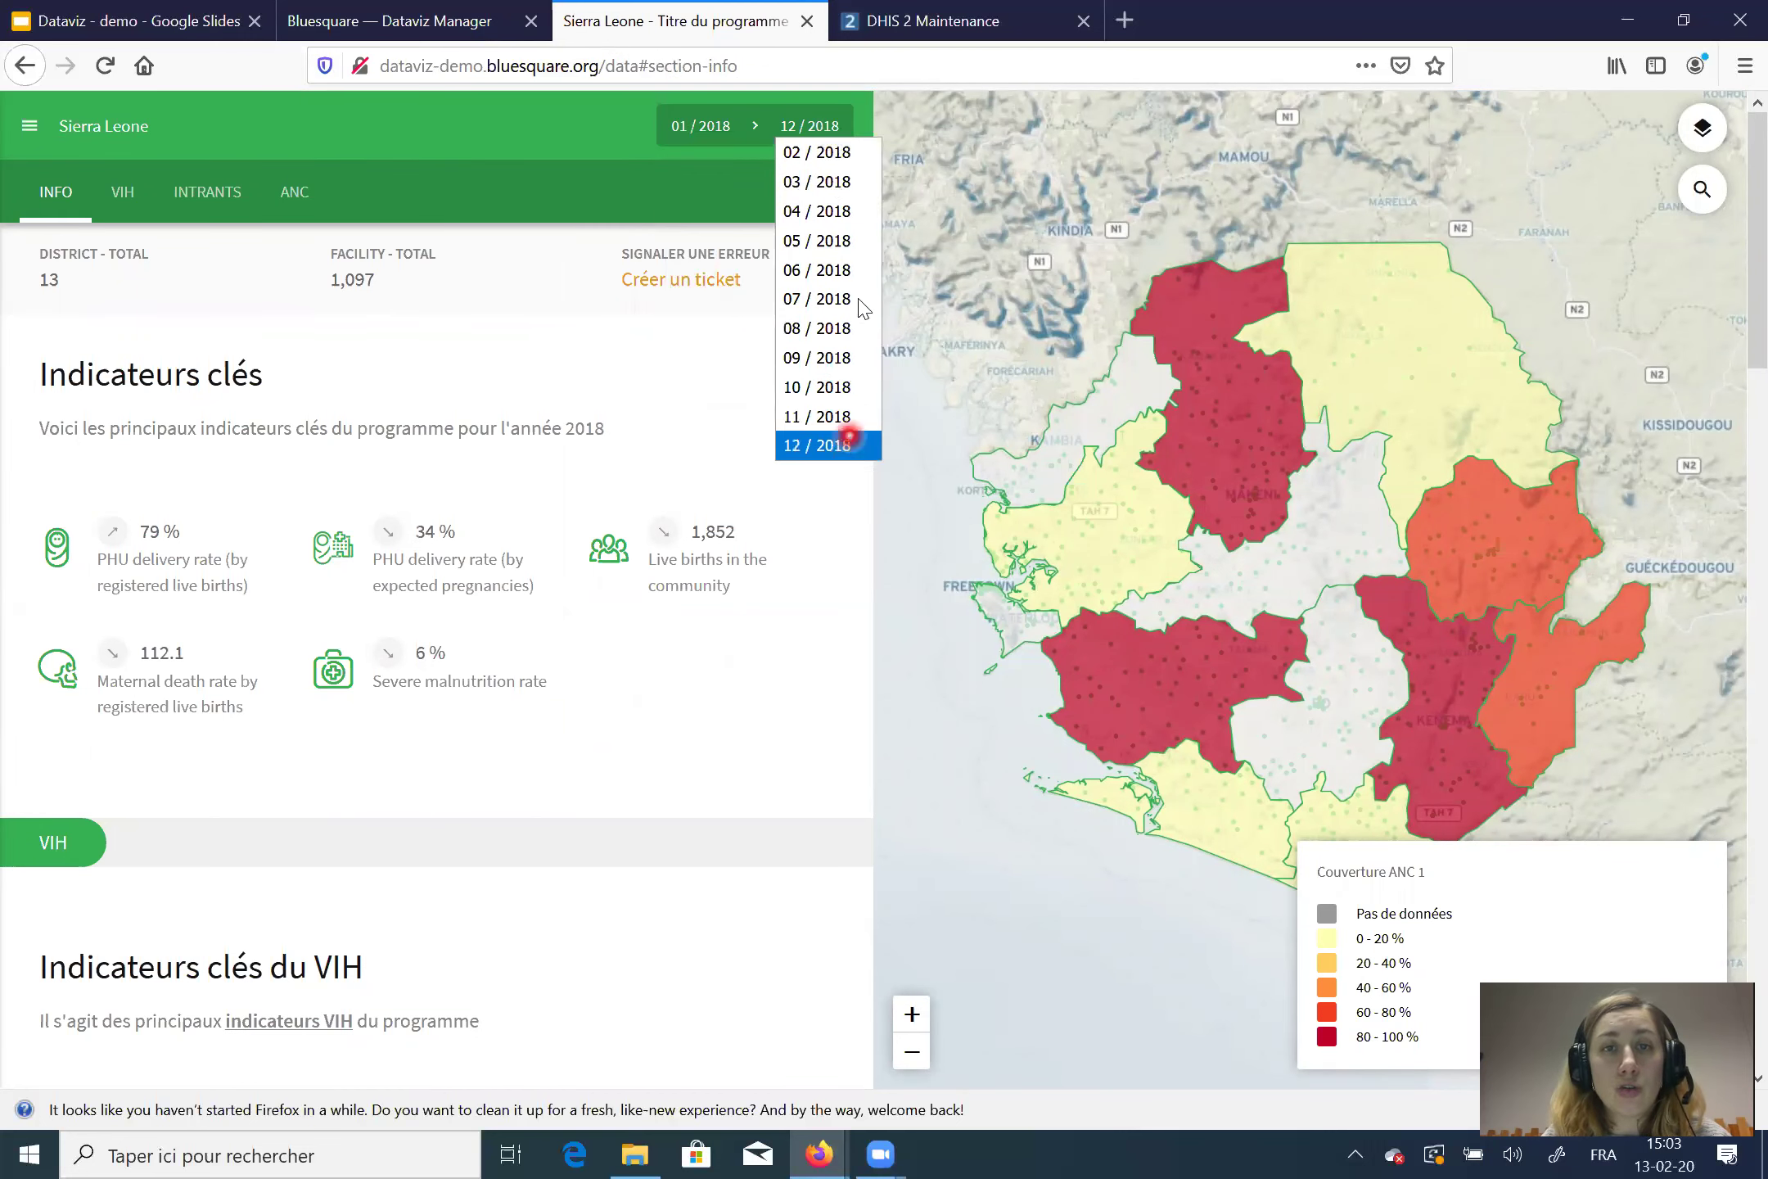
key("ctrl+Page_Up")
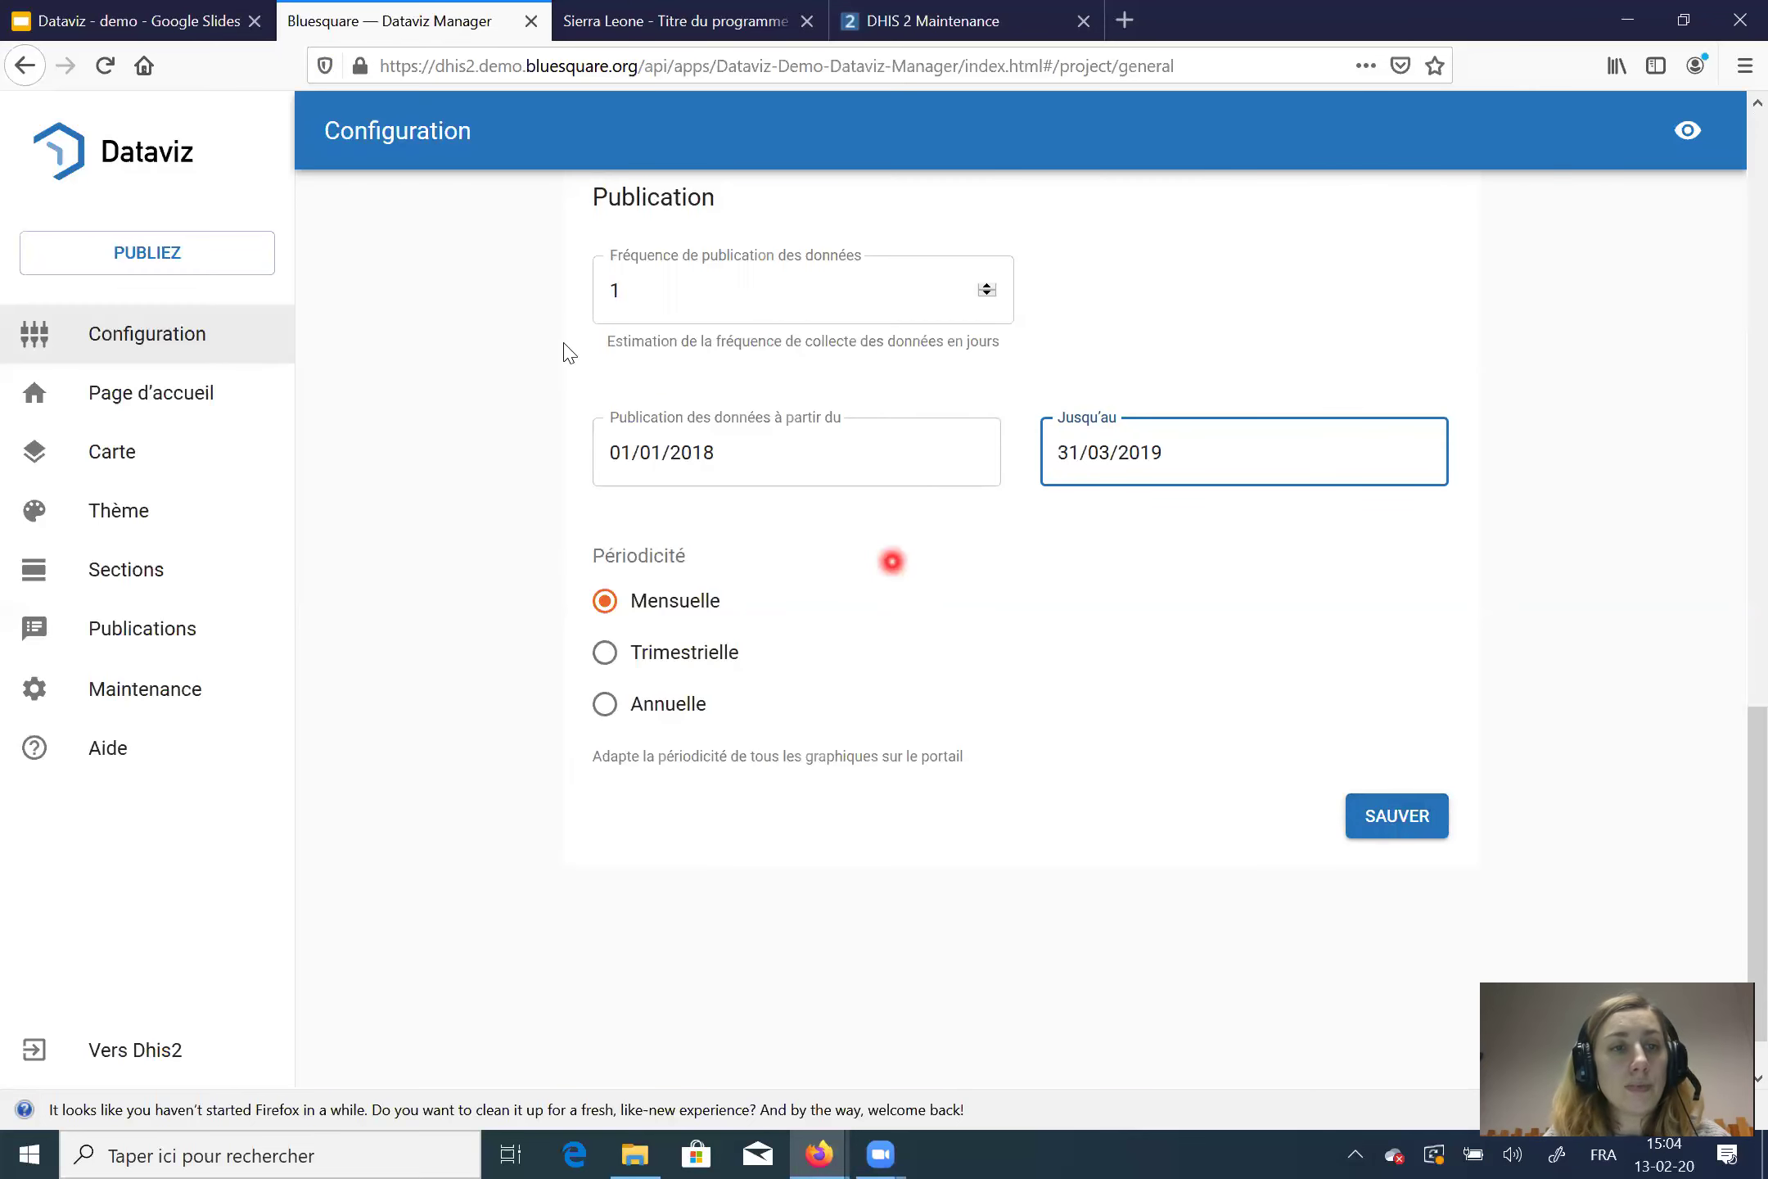
Step: Open the home page settings and view the file selection for the project logo, leaving it without choosing a file
left_click(193, 401)
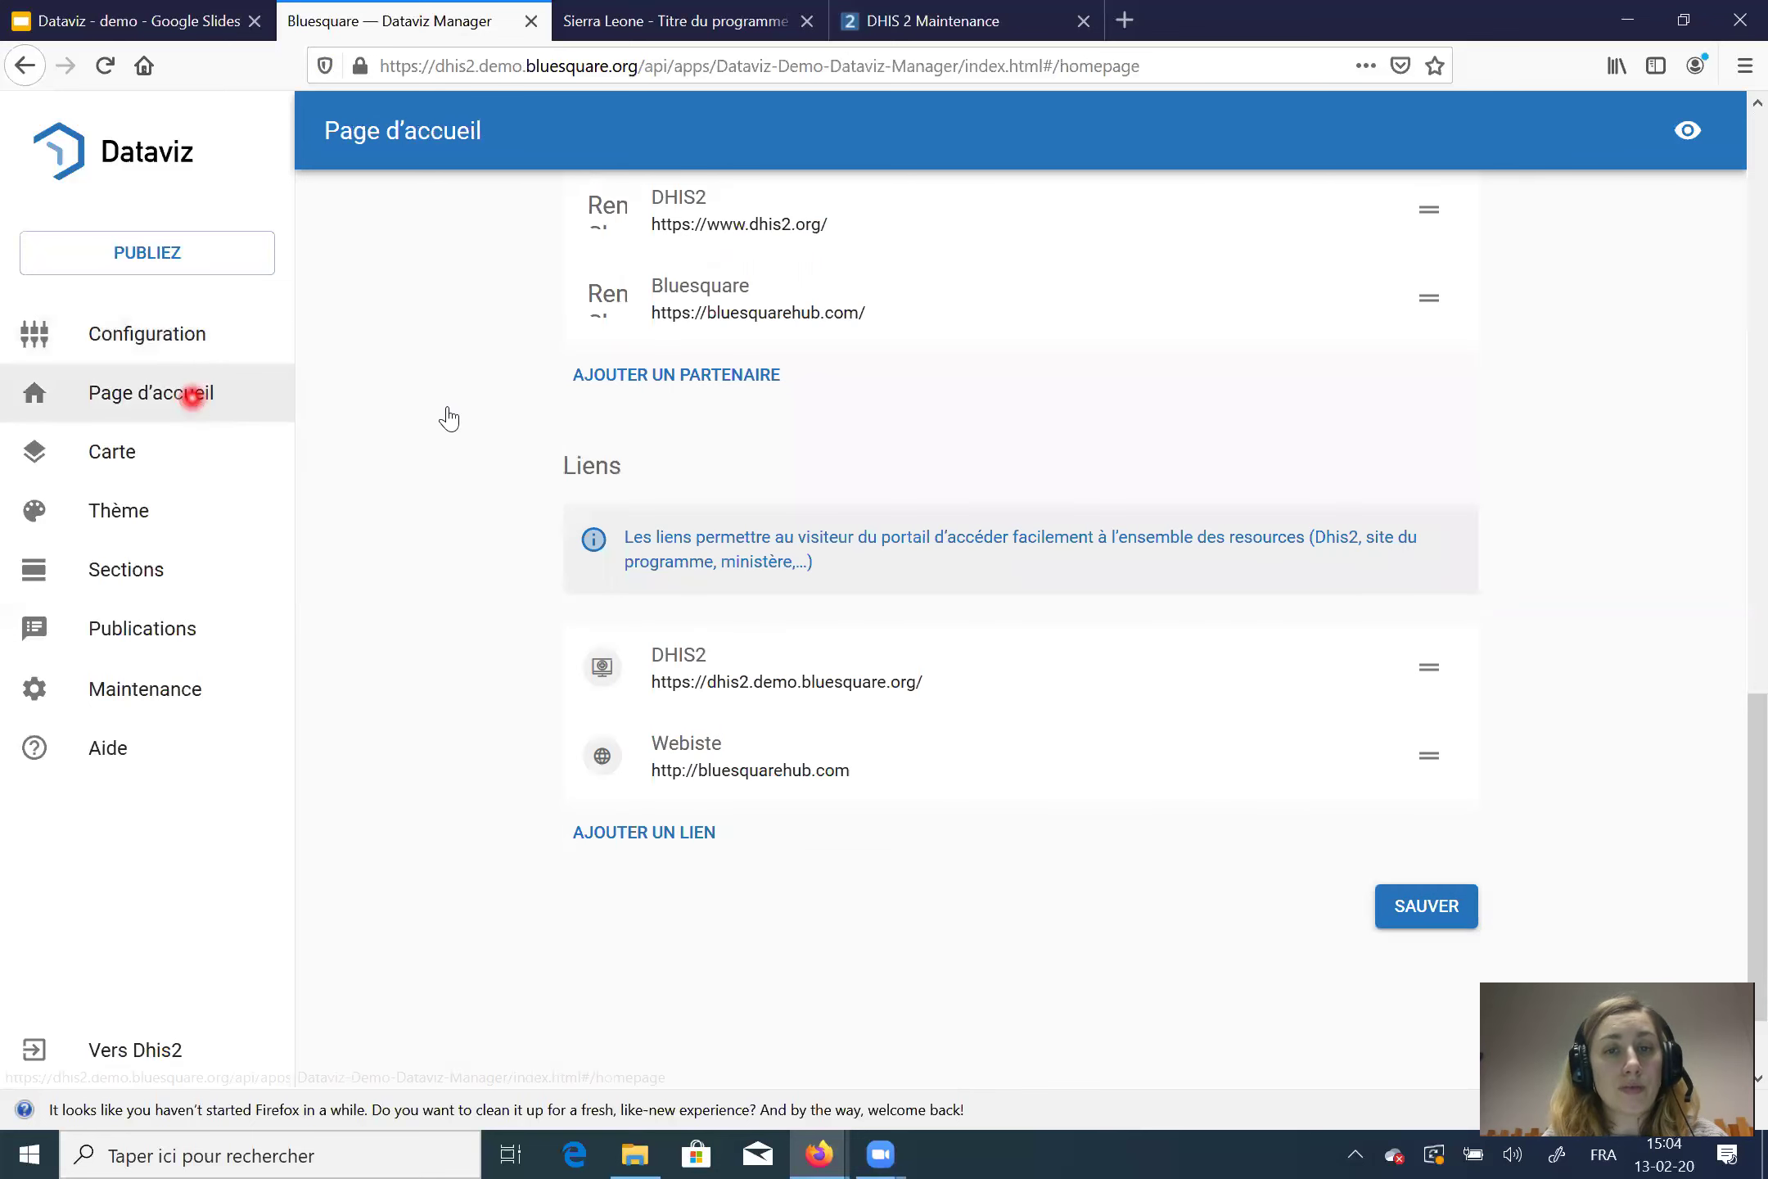
scroll(1429, 813, "up", 20)
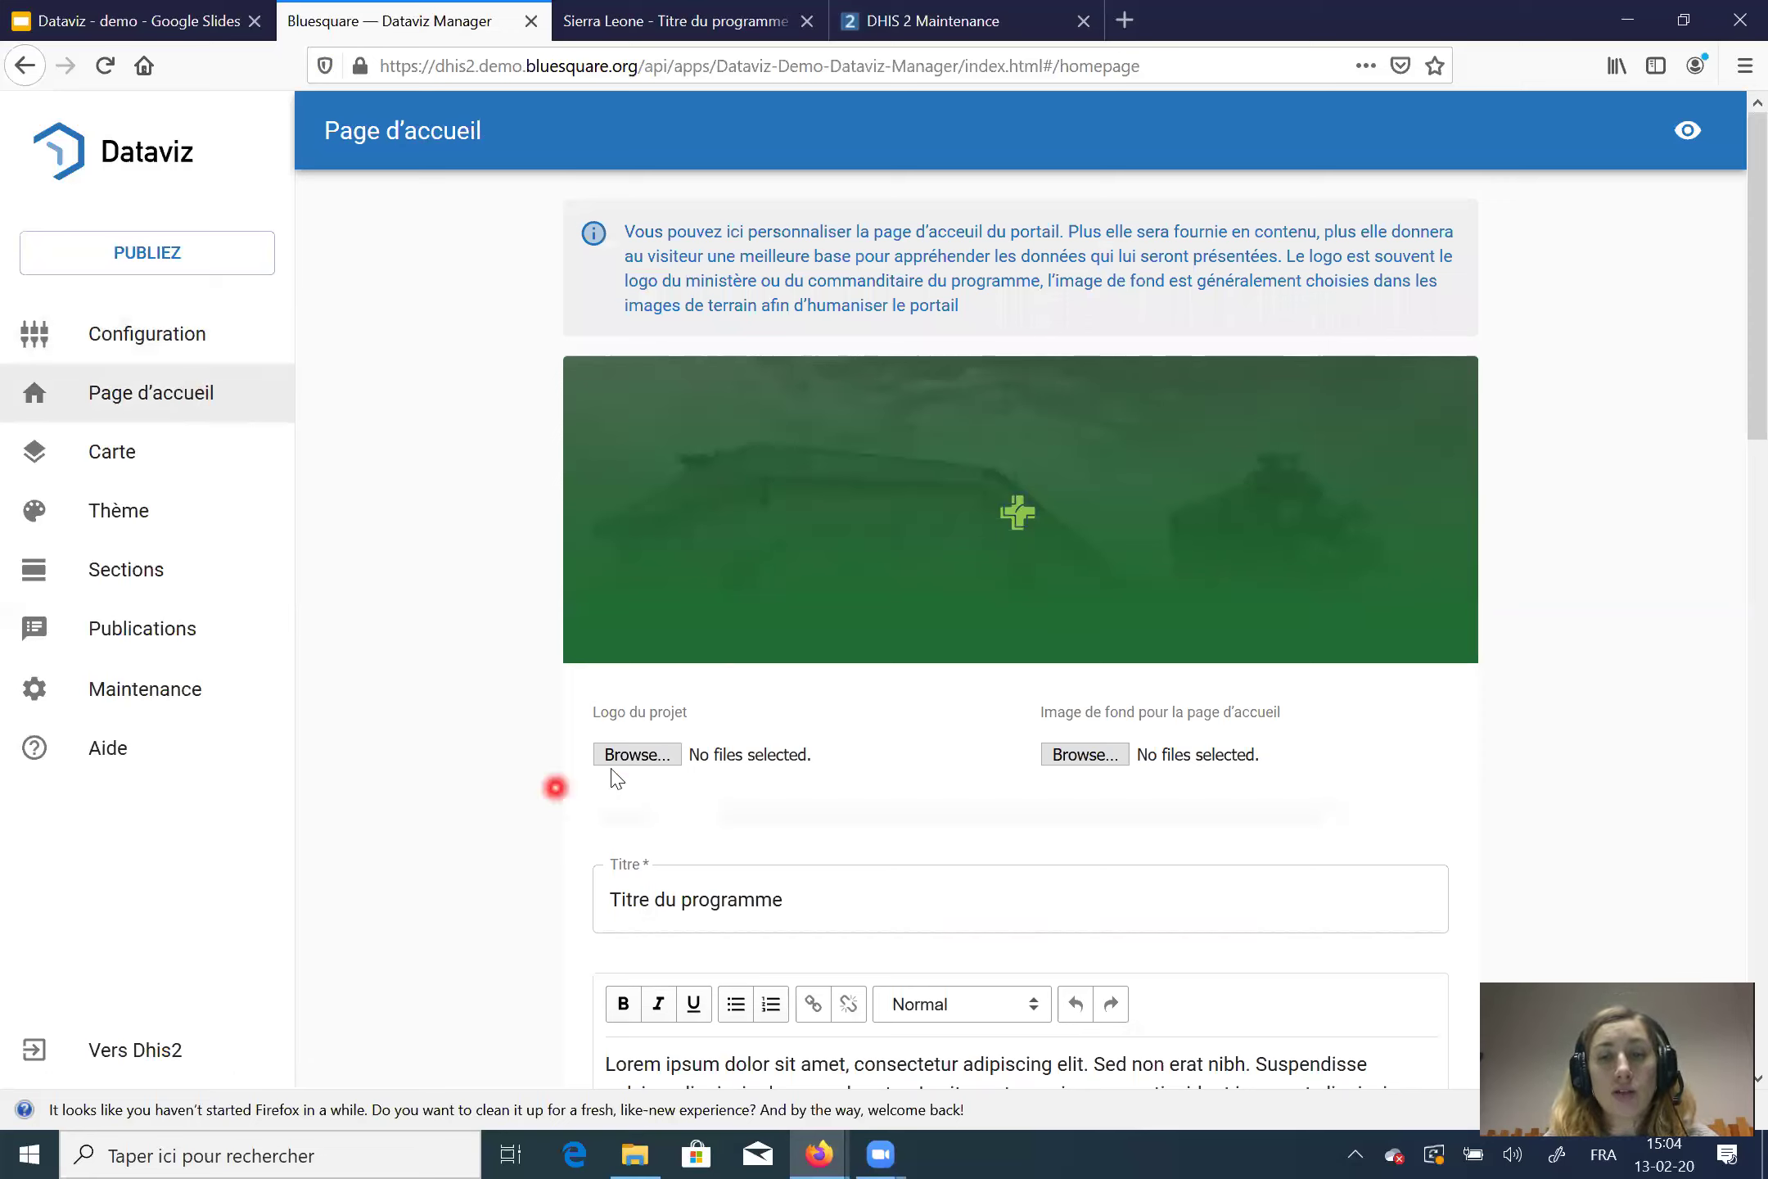
left_click(668, 755)
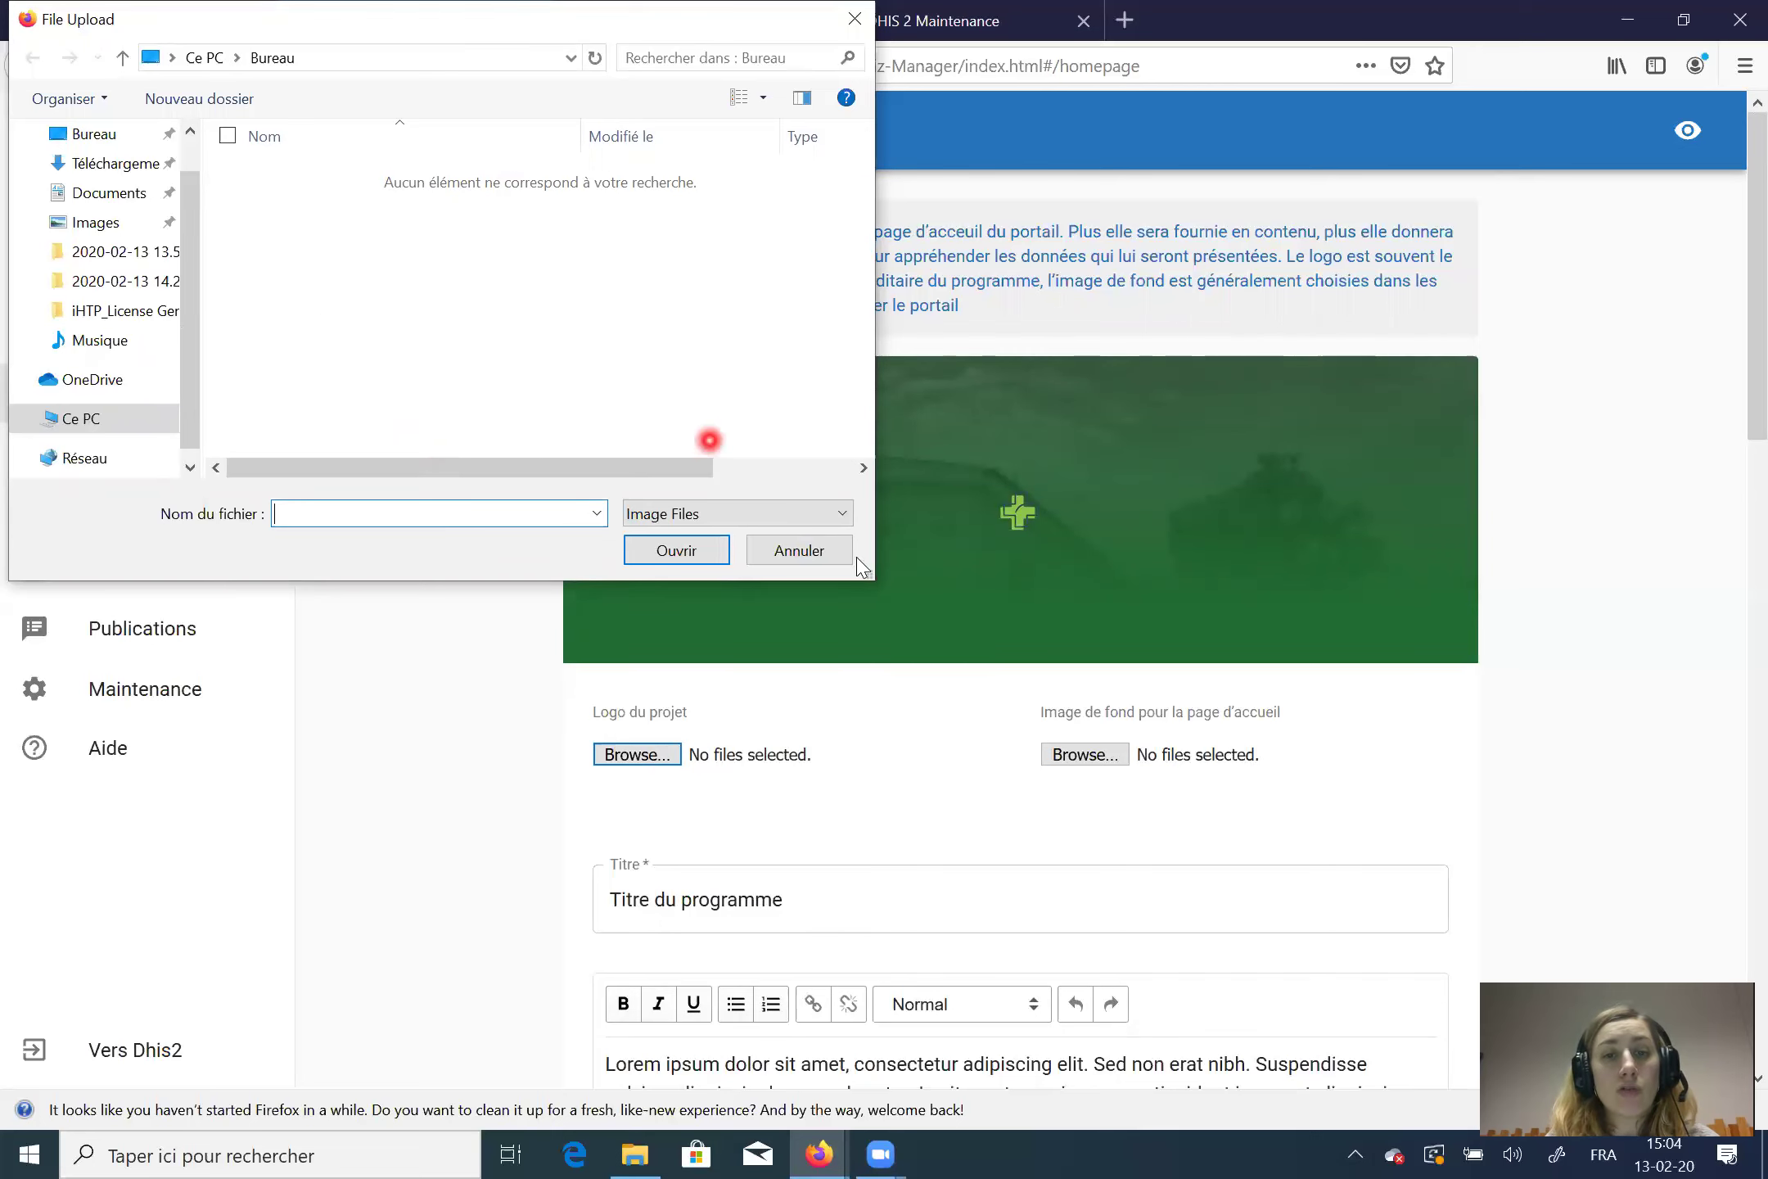
left_click(827, 557)
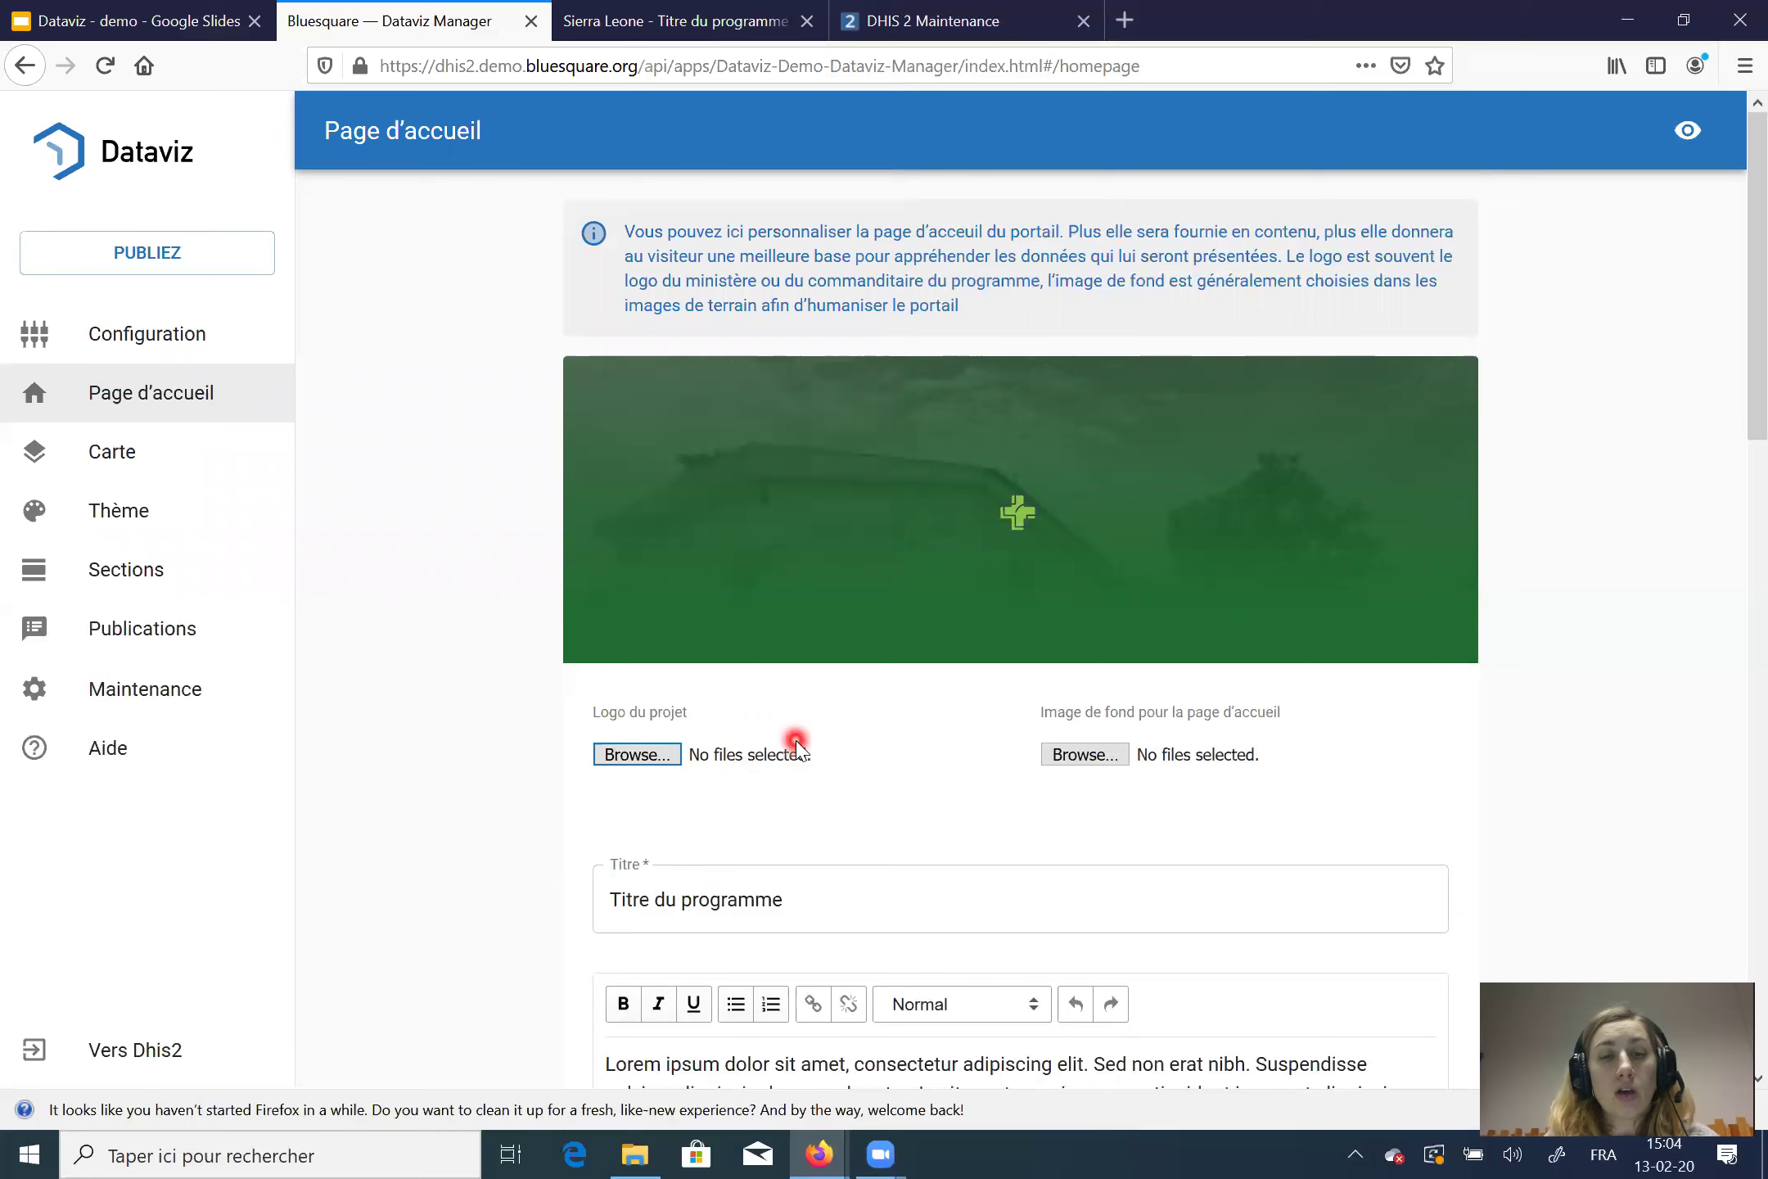
Step: Make "ipsum d" in the first line of the home page's programme description bold and underlined
scroll(798, 749, "down", 2)
scroll(818, 672, "down", 1)
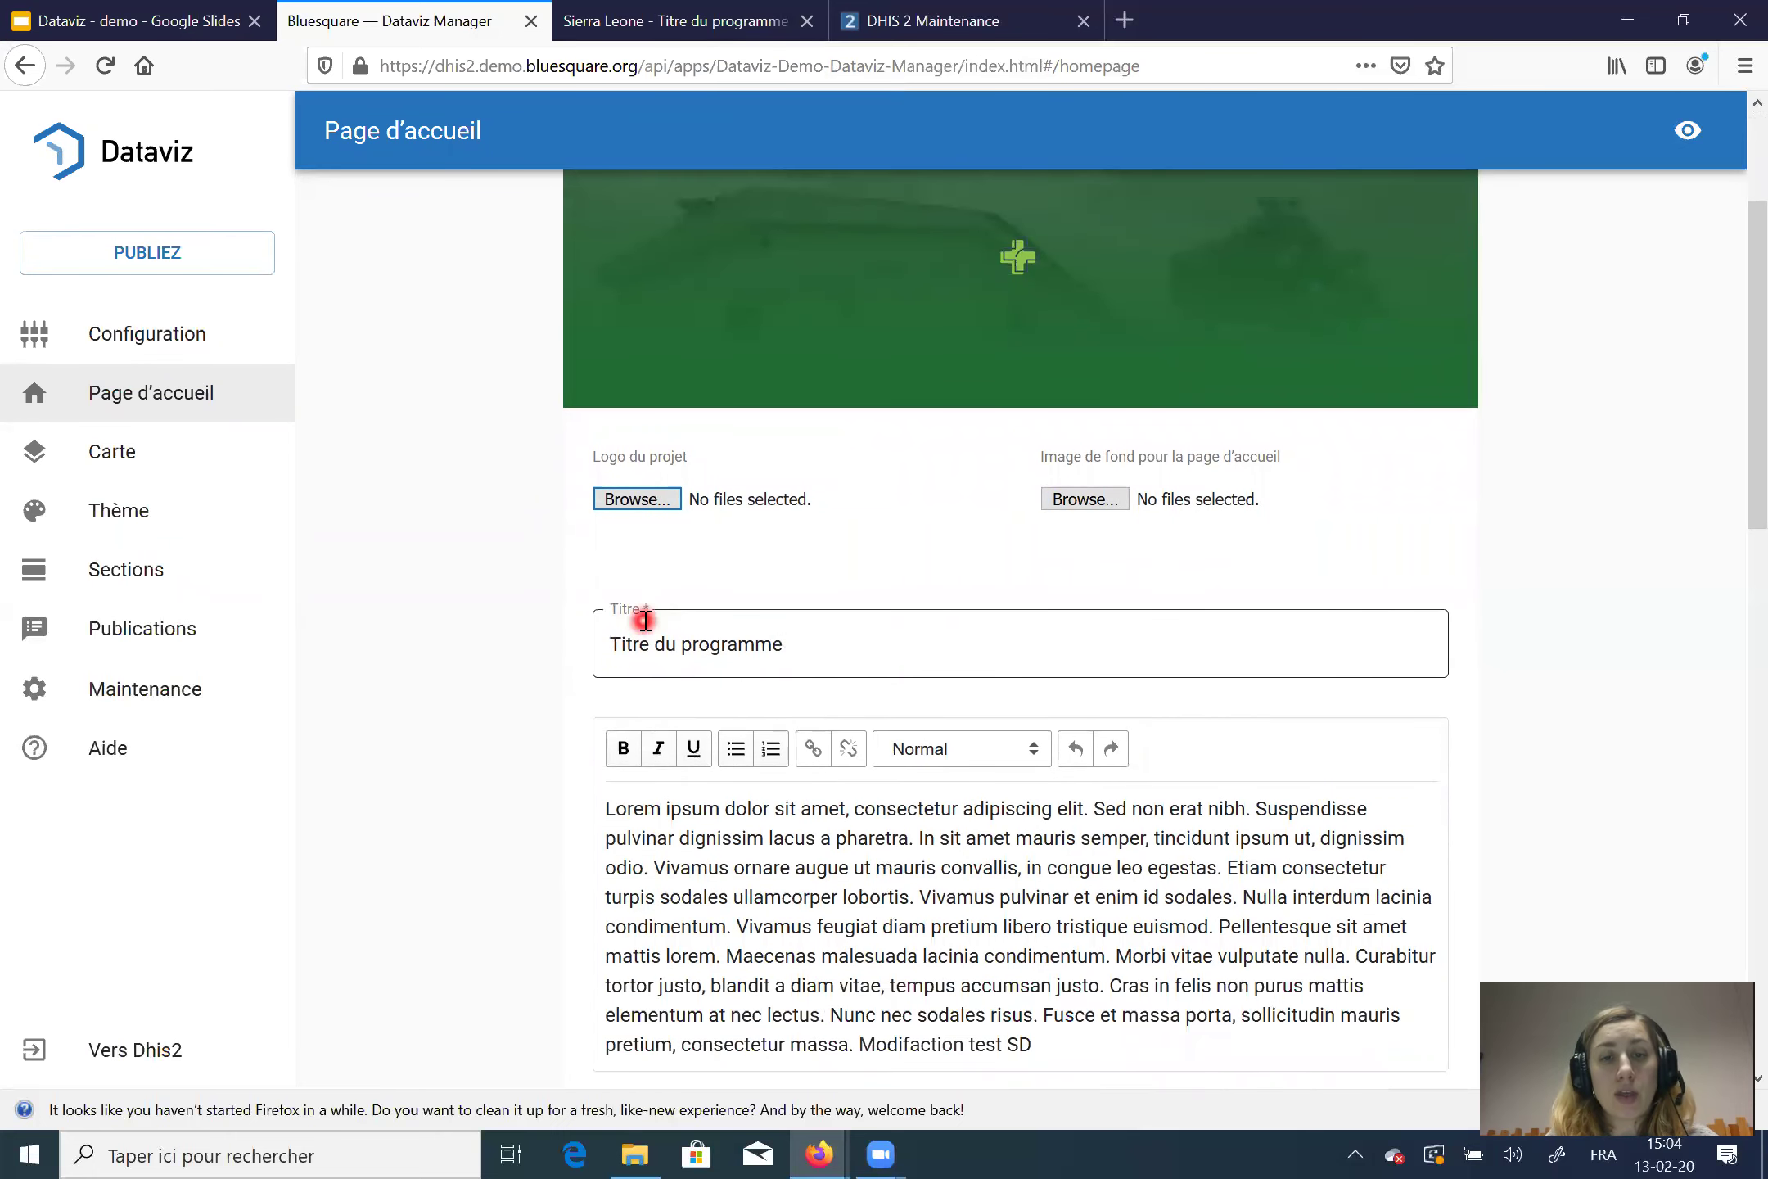
scroll(743, 597, "down", 3)
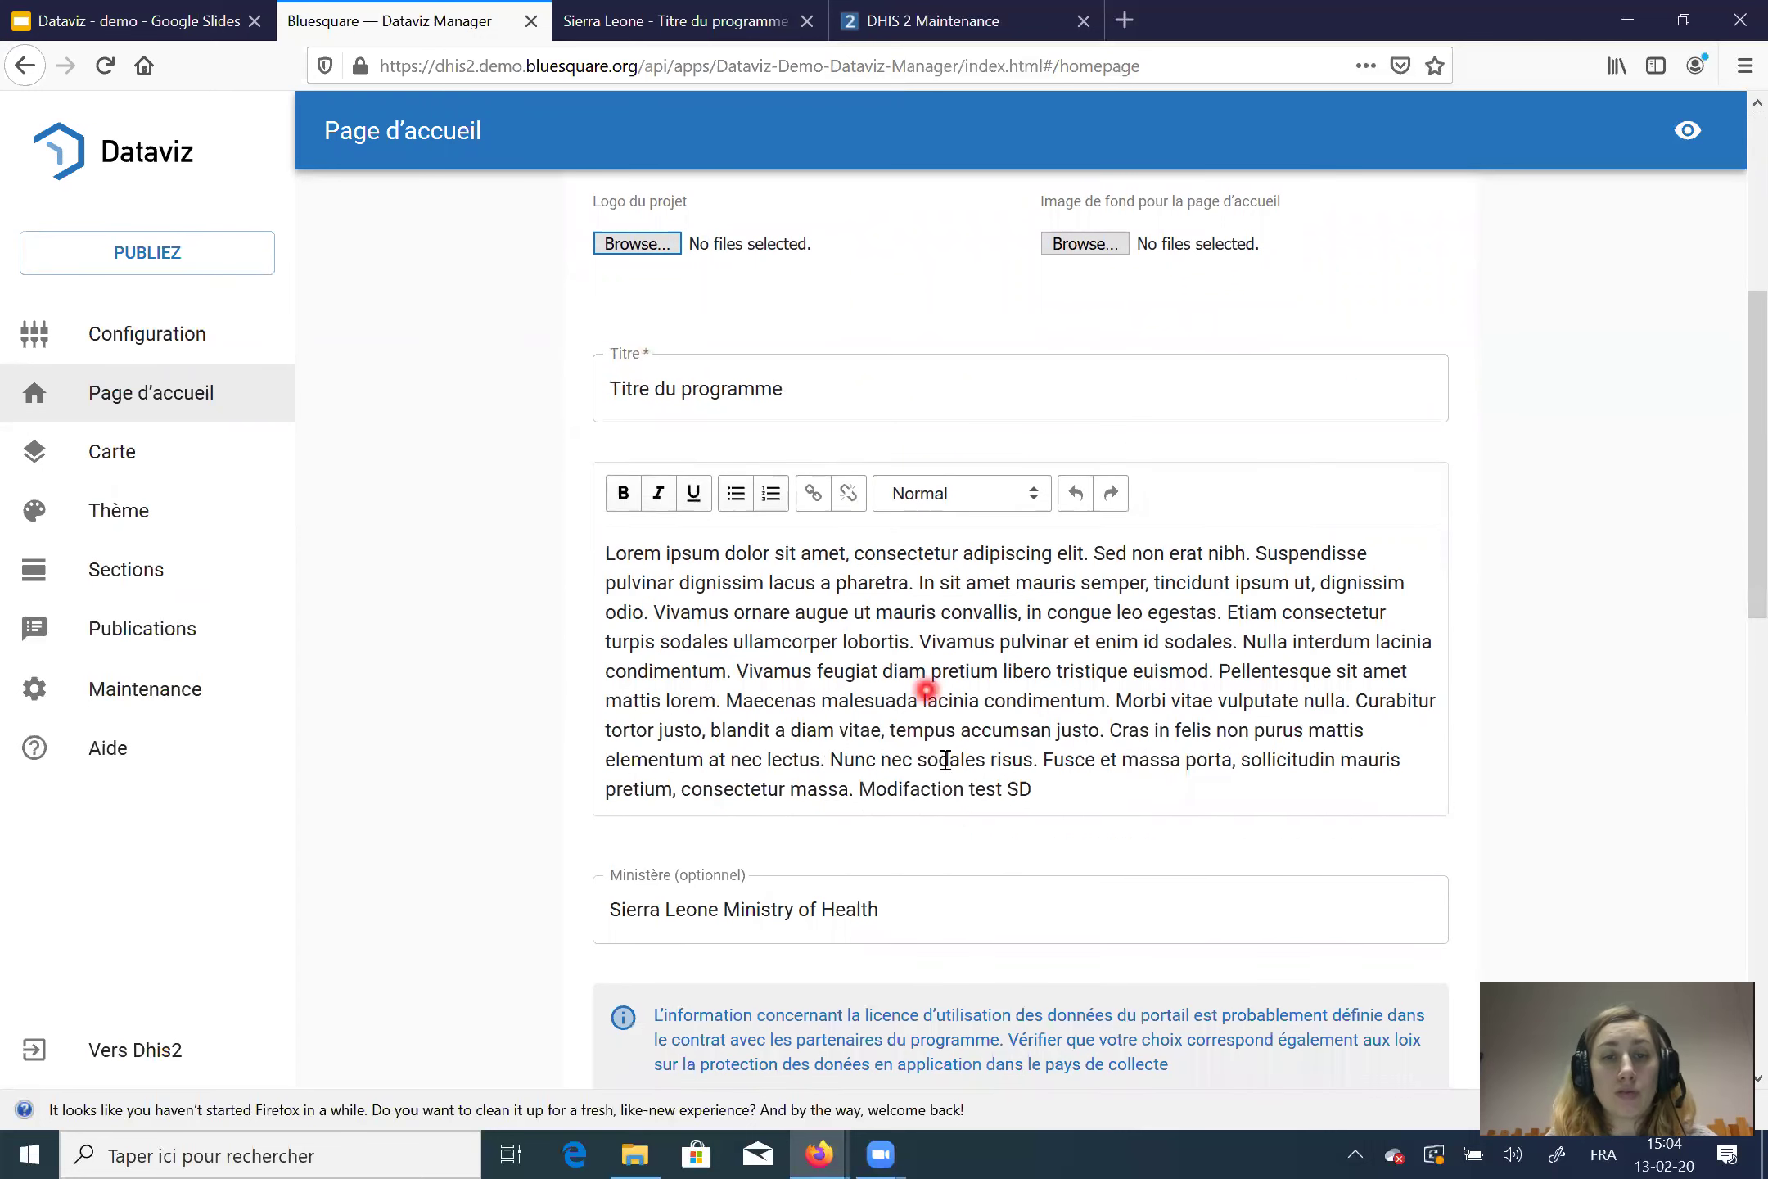
left_click_drag(672, 558, 735, 557)
left_click(624, 495)
left_click(694, 495)
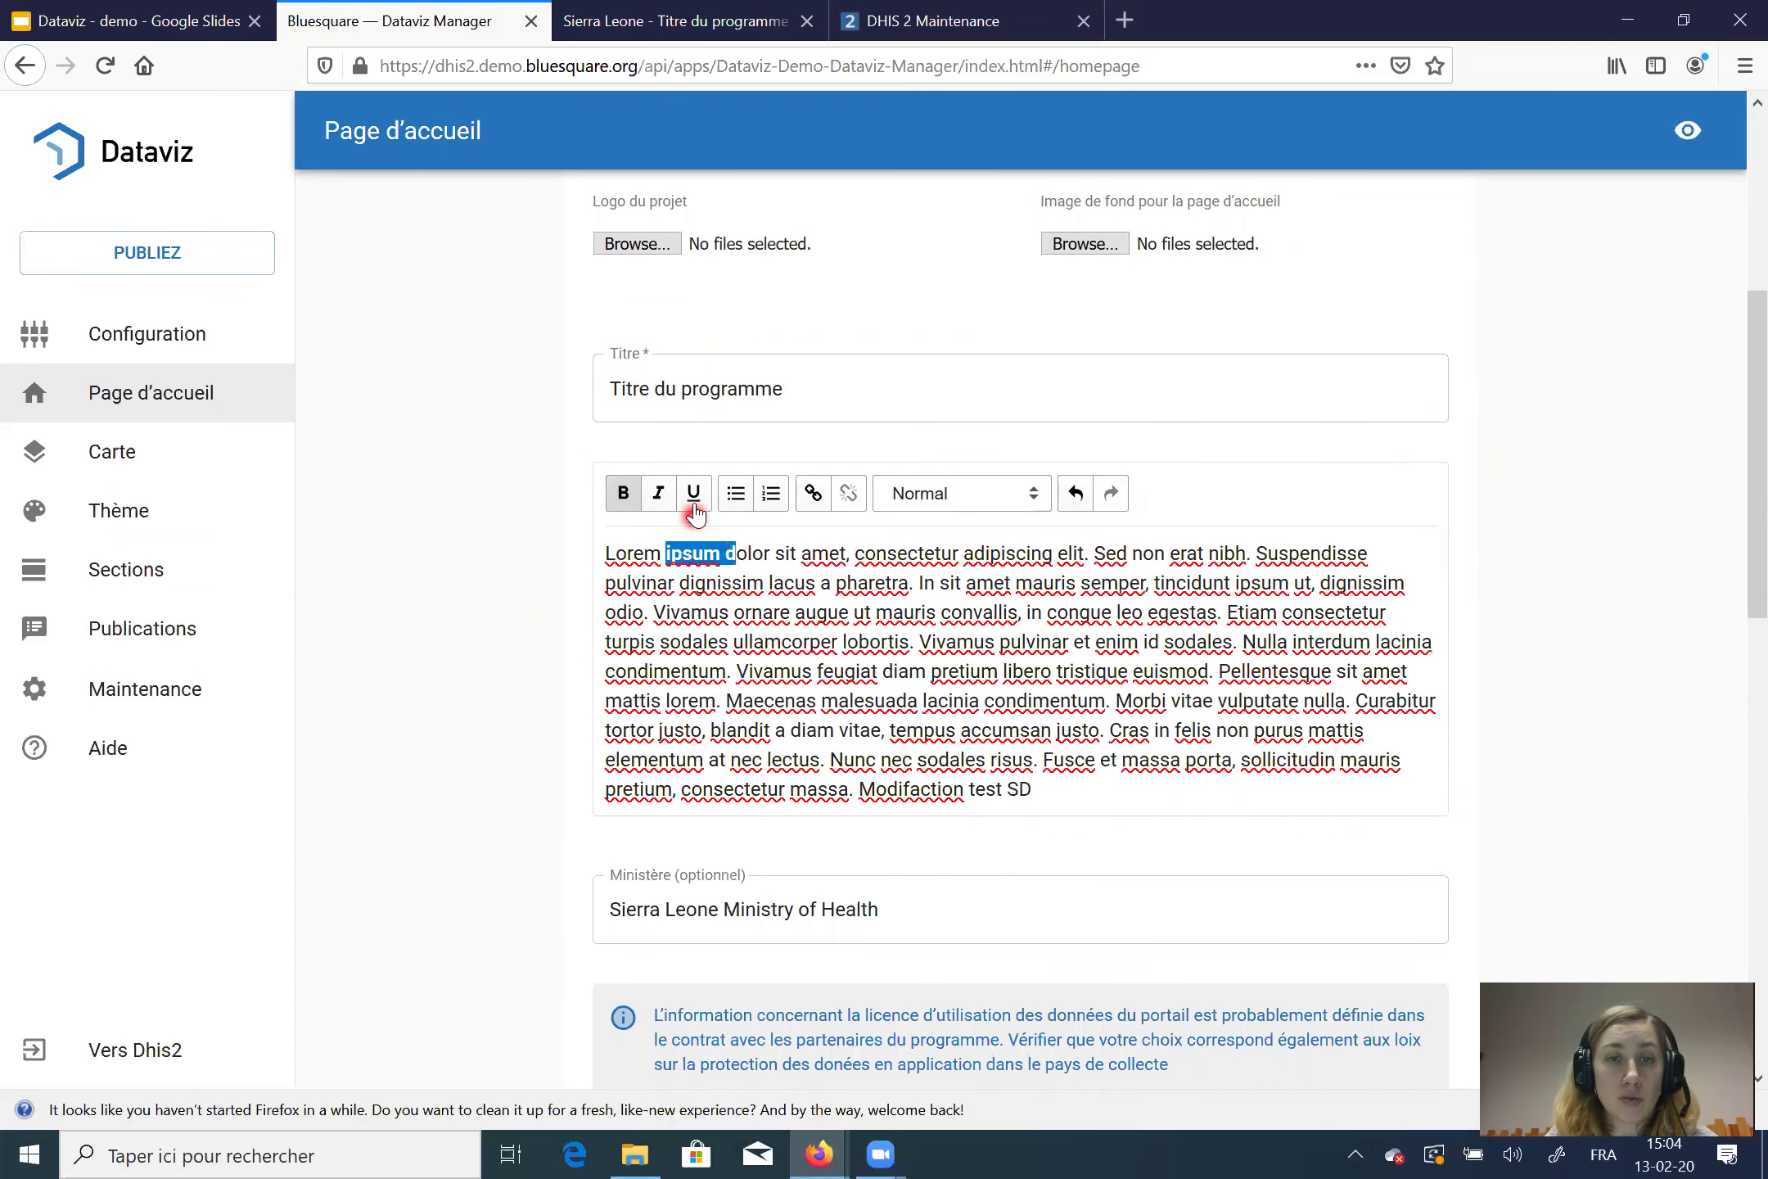
left_click(843, 642)
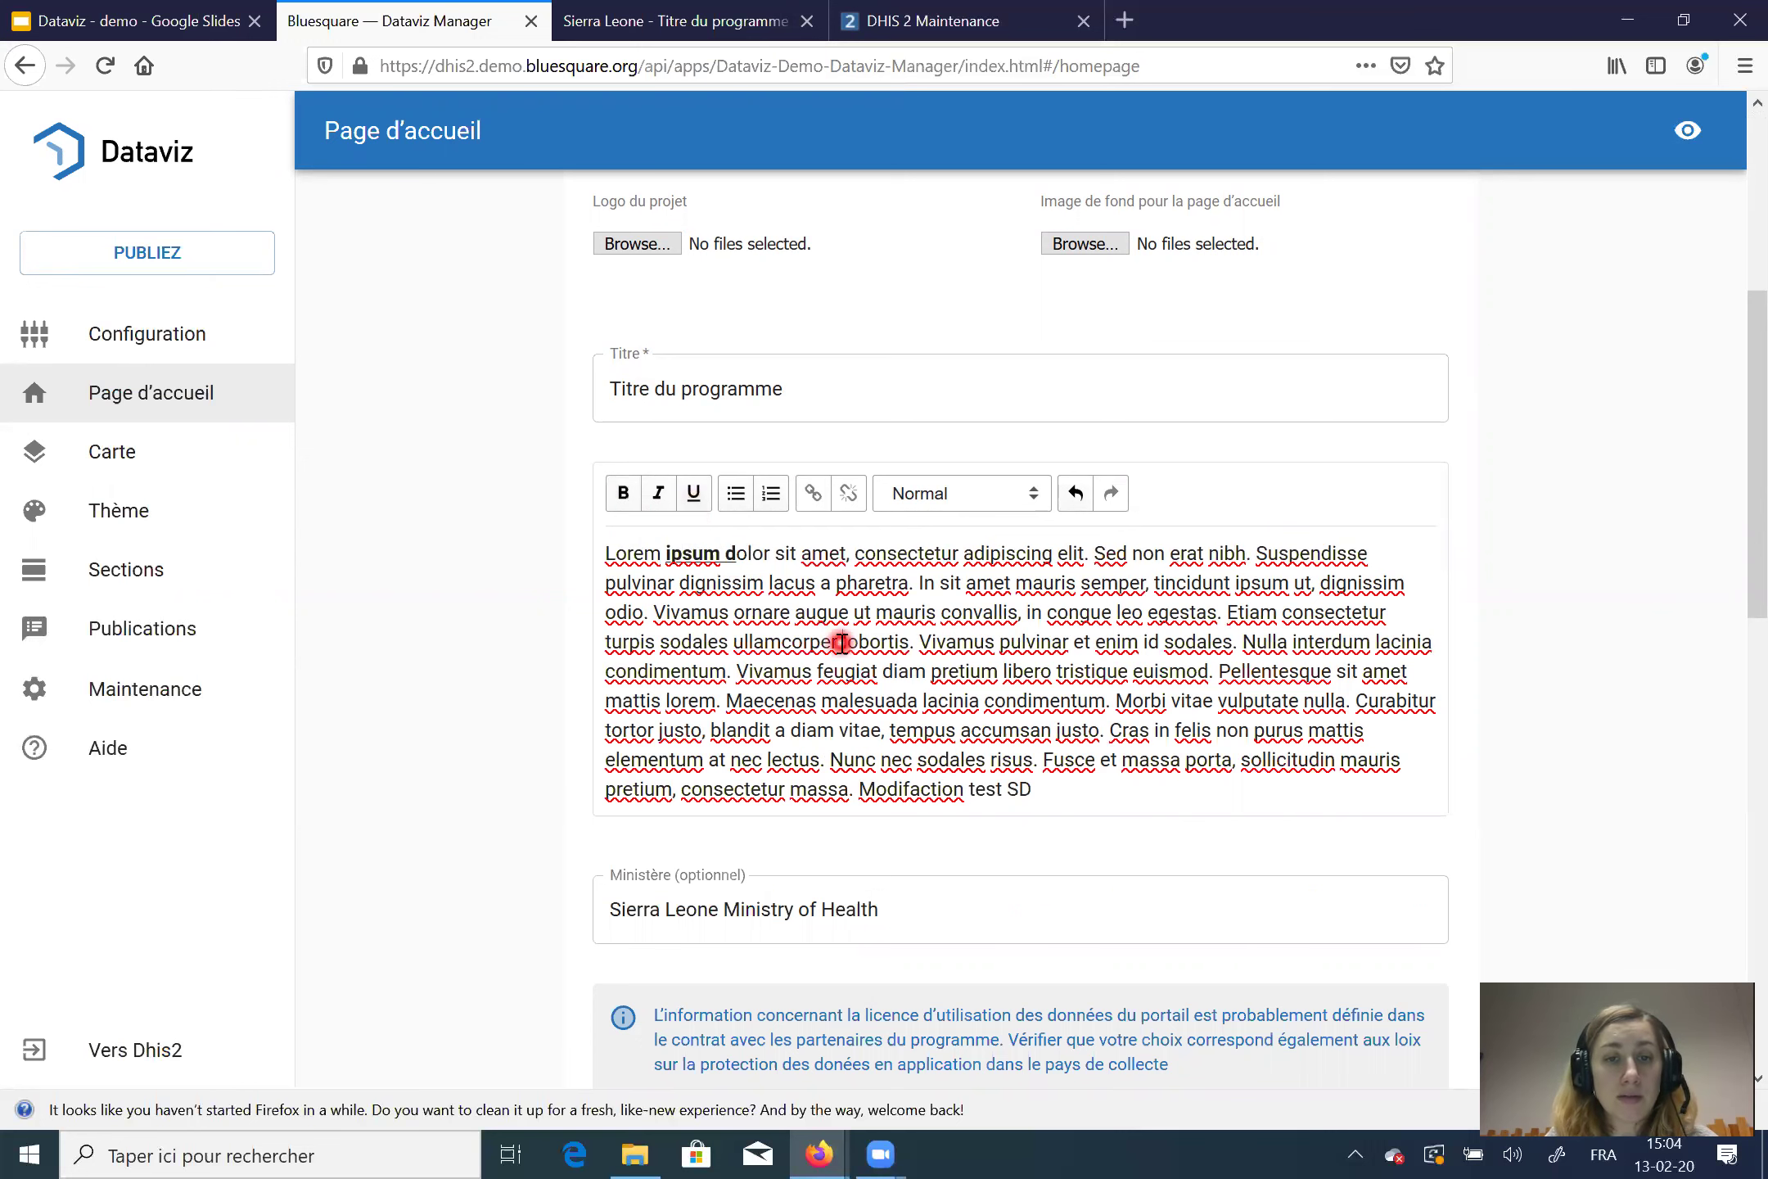
Step: Examine the public portal's home page from its title and description to its link cards, publications and partners, and return to the Dataviz Manager
scroll(844, 642, "down", 2)
scroll(841, 643, "down", 5)
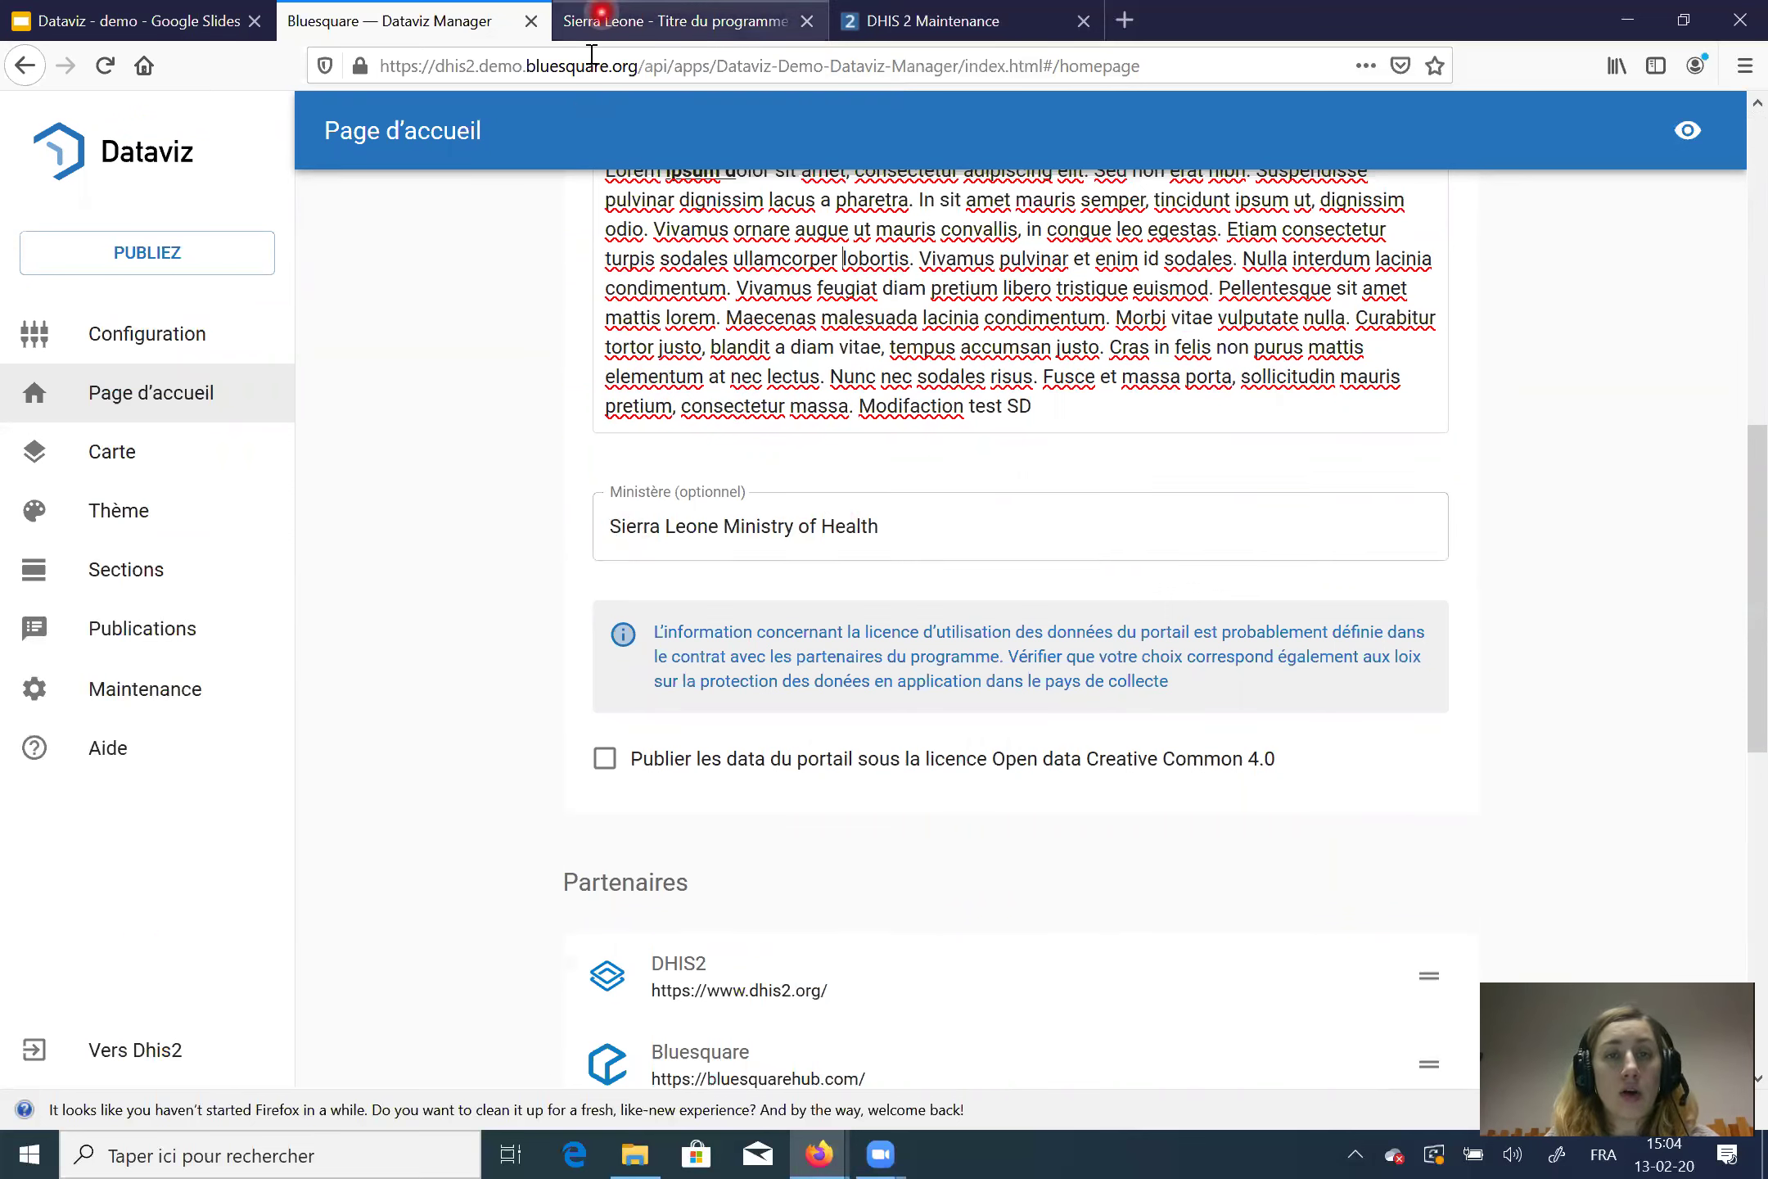
left_click(602, 21)
left_click(15, 126)
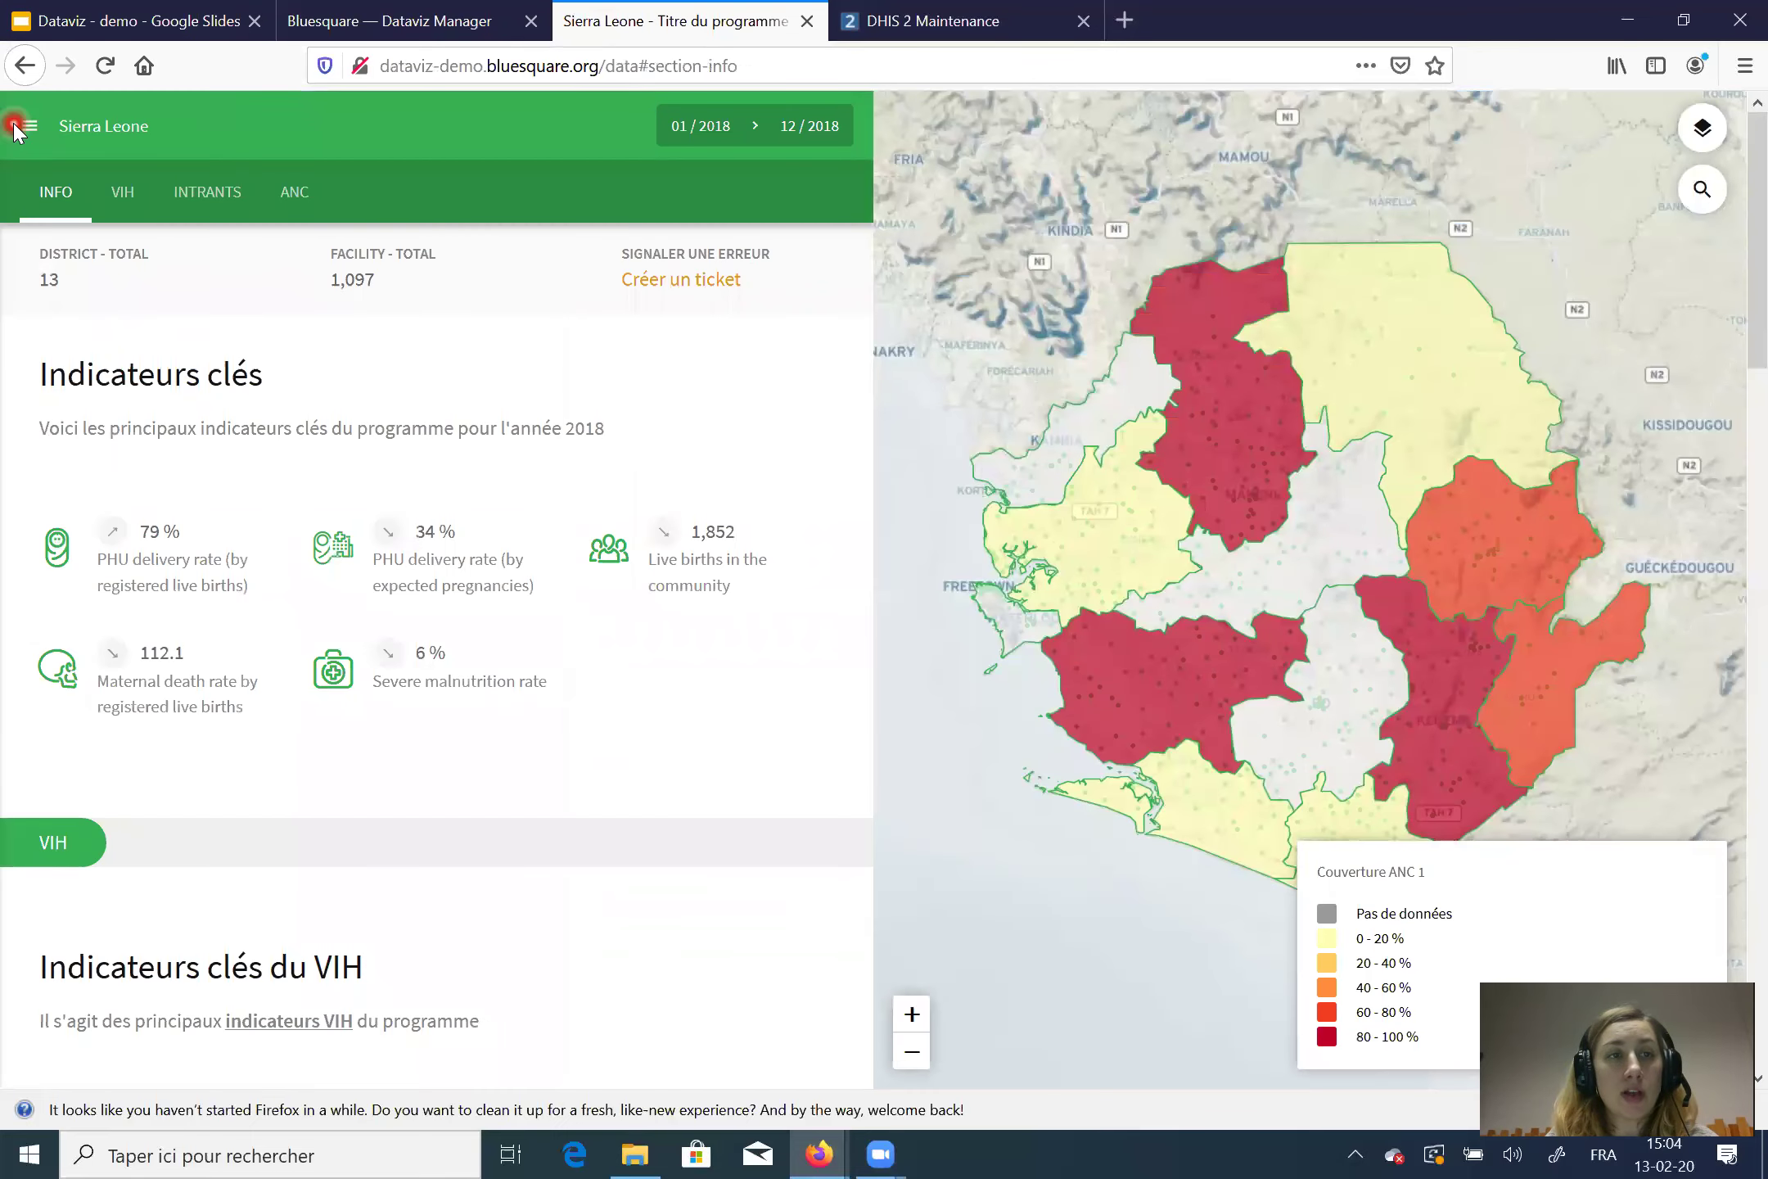
left_click(20, 127)
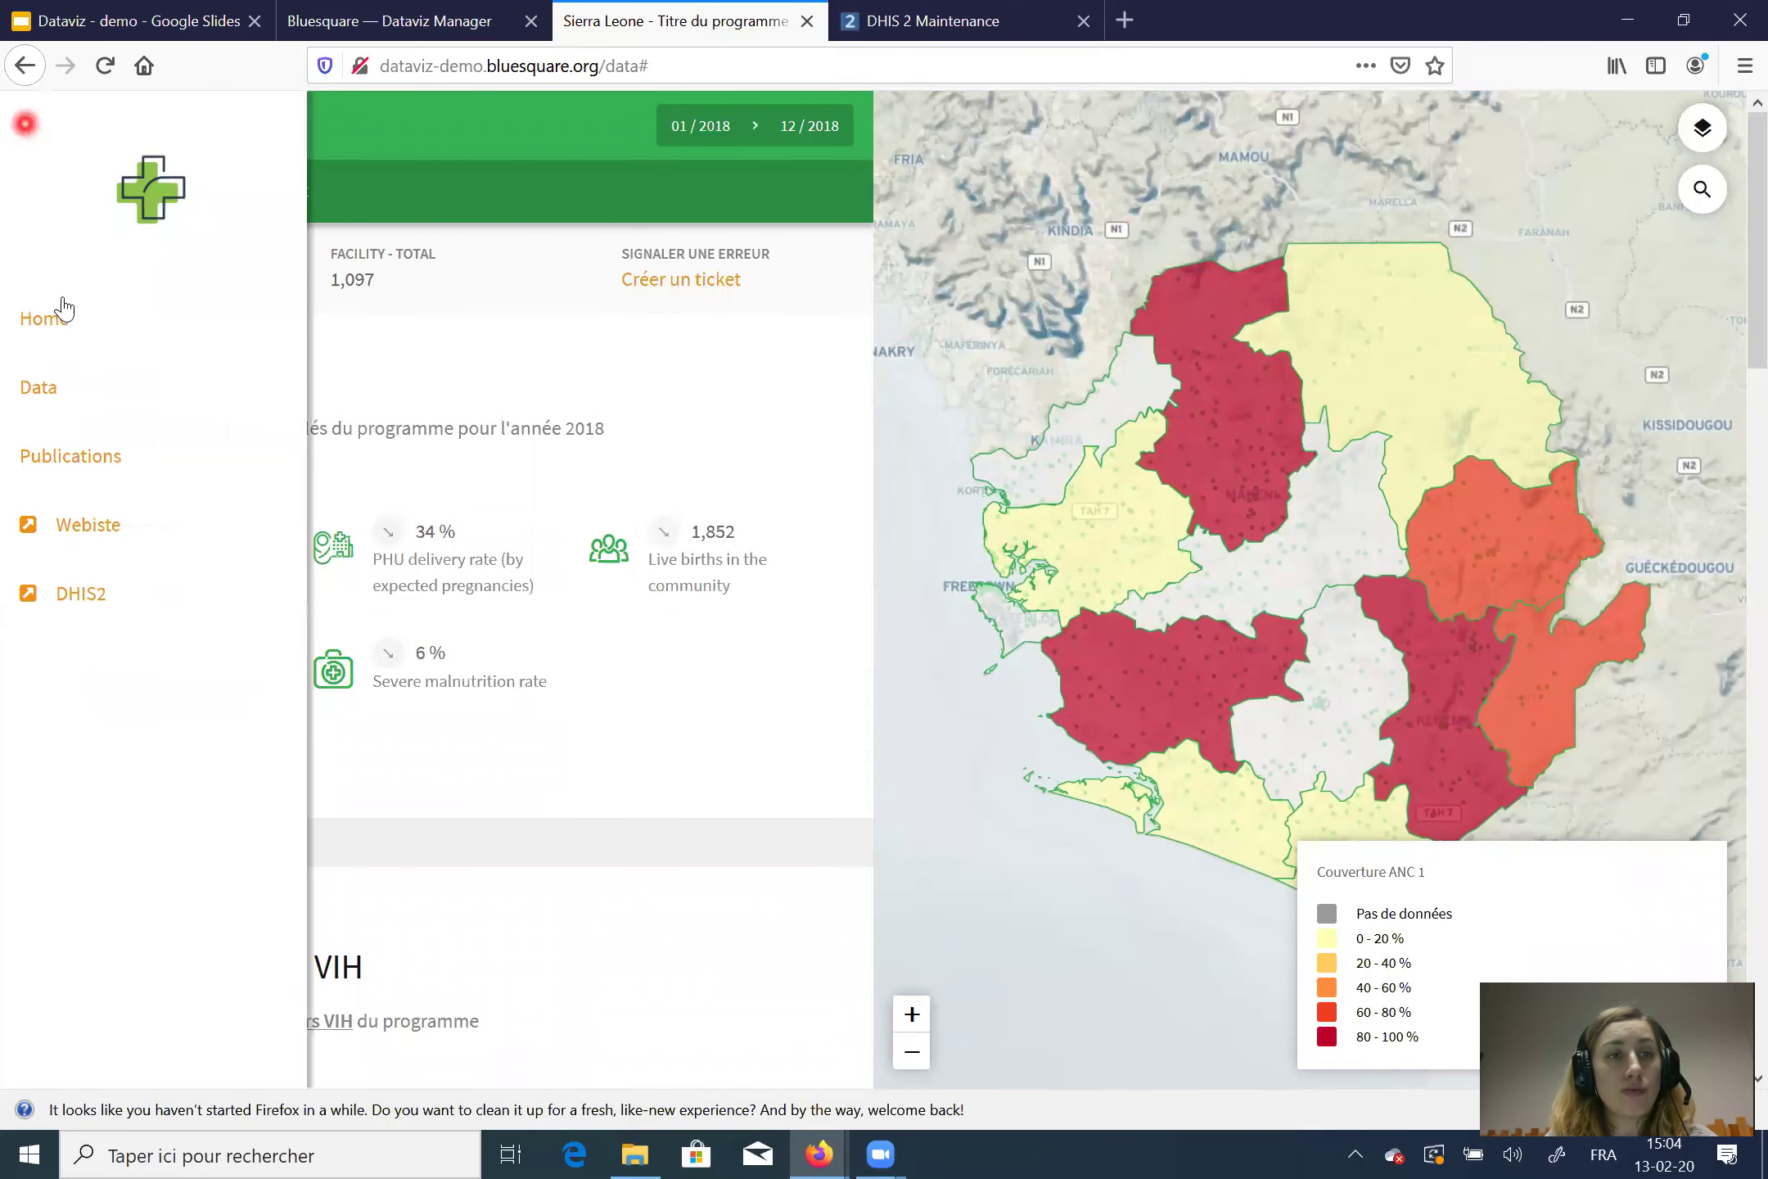
left_click(65, 321)
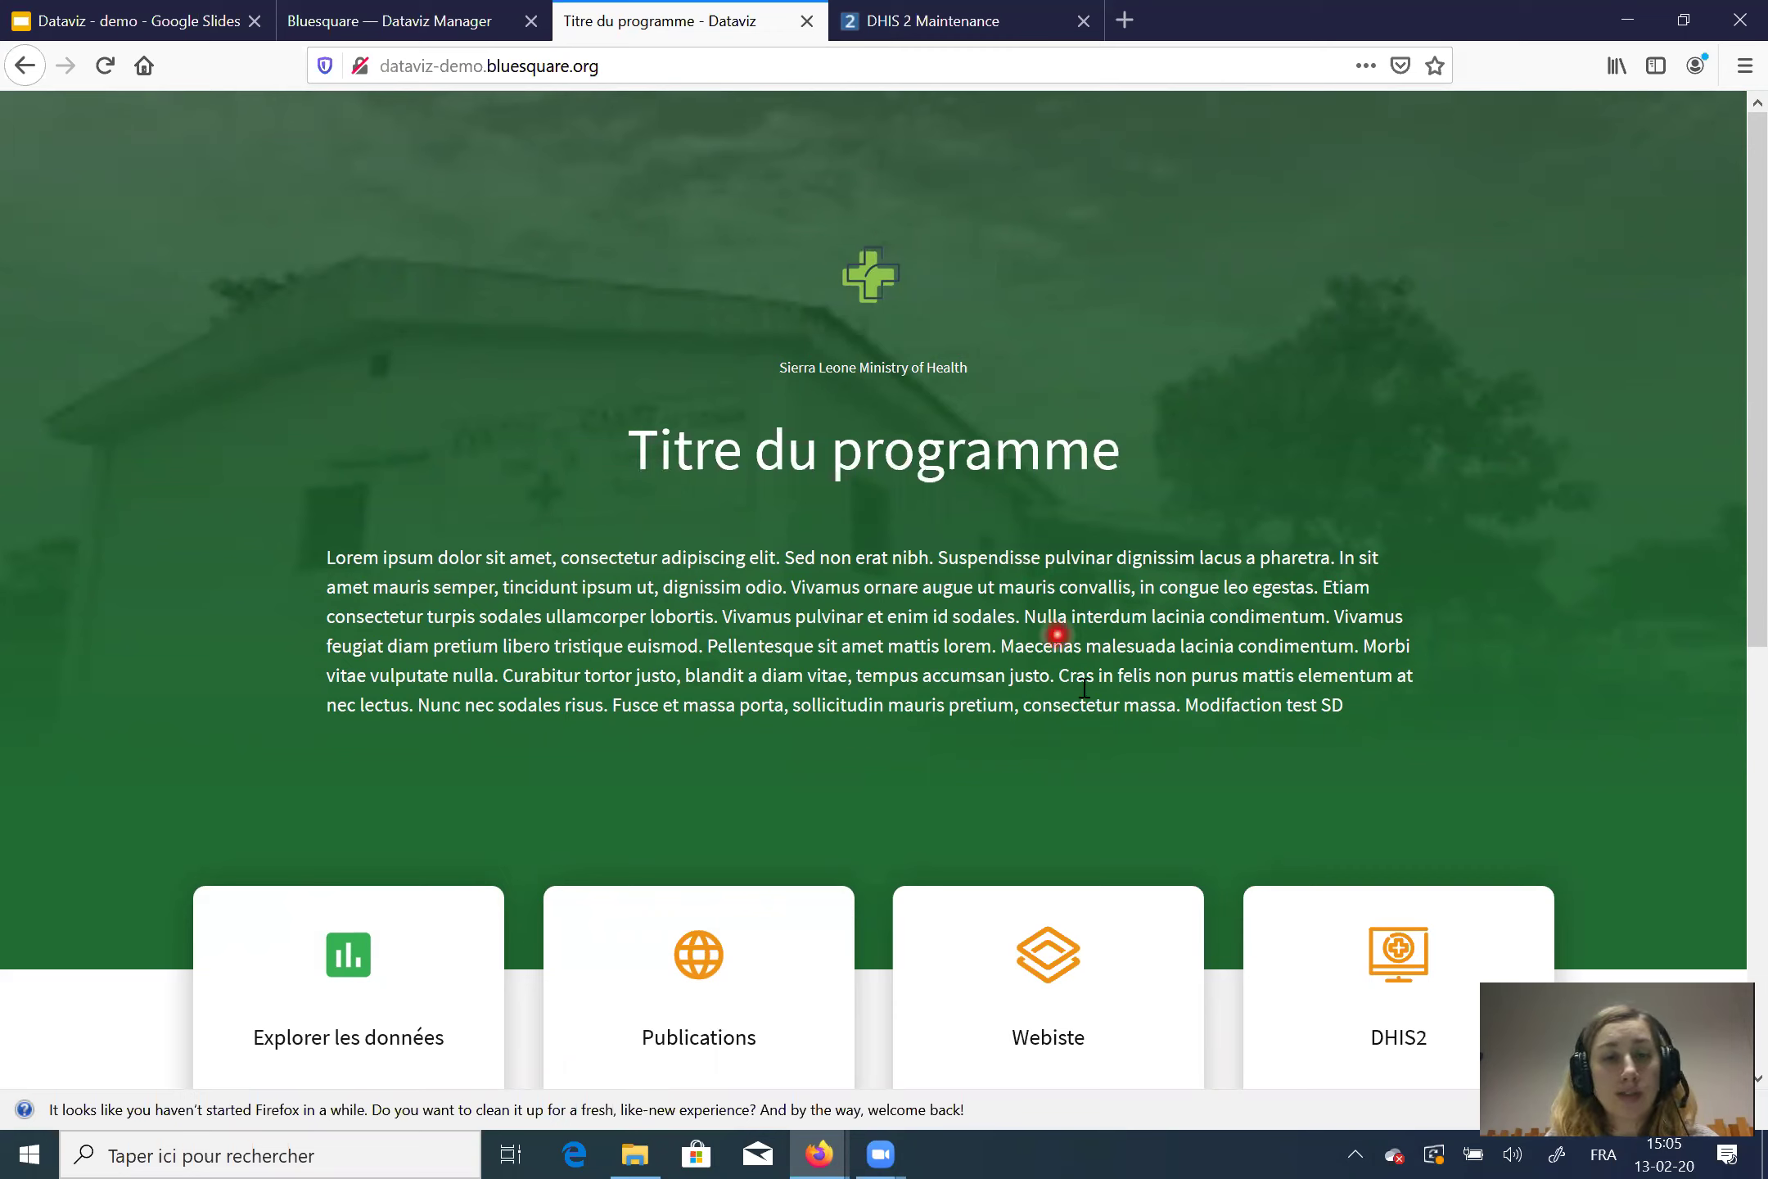
scroll(1085, 671, "down", 5)
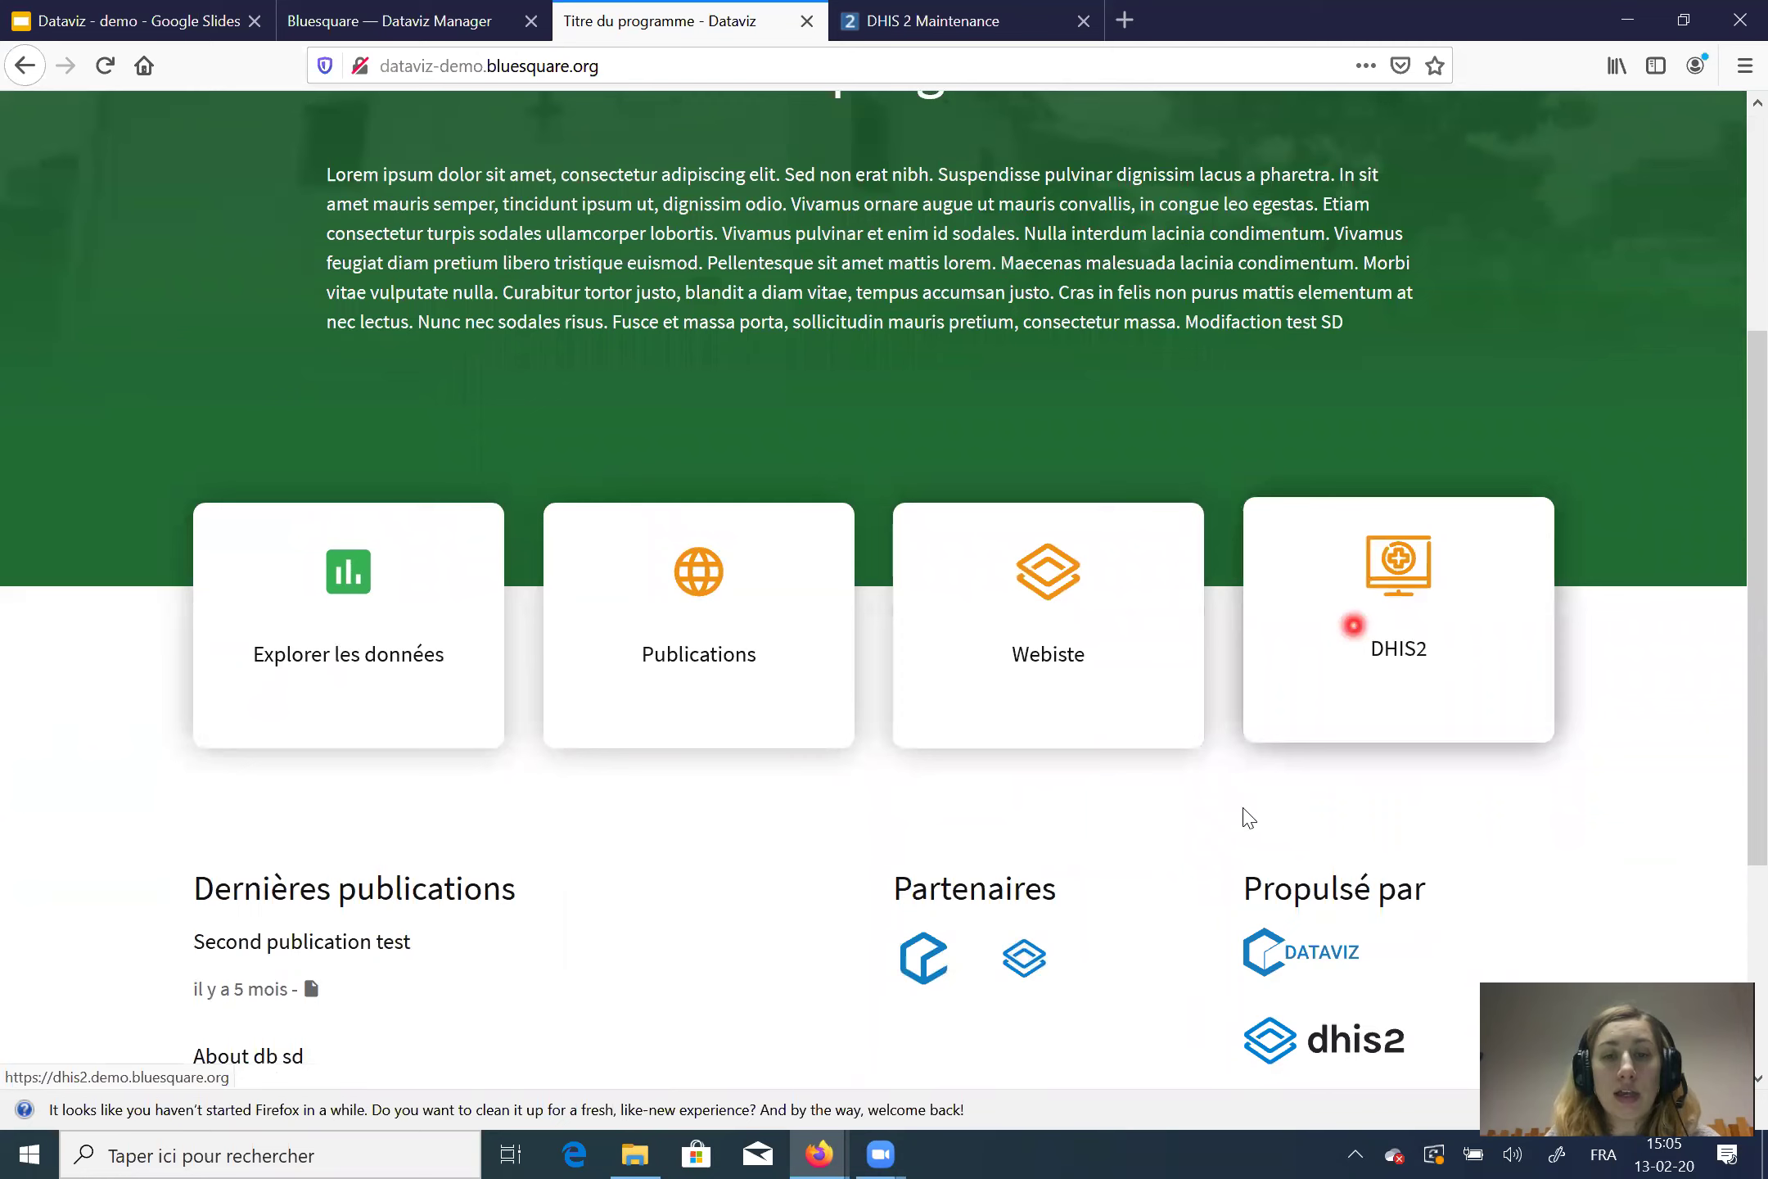
scroll(876, 722, "down", 2)
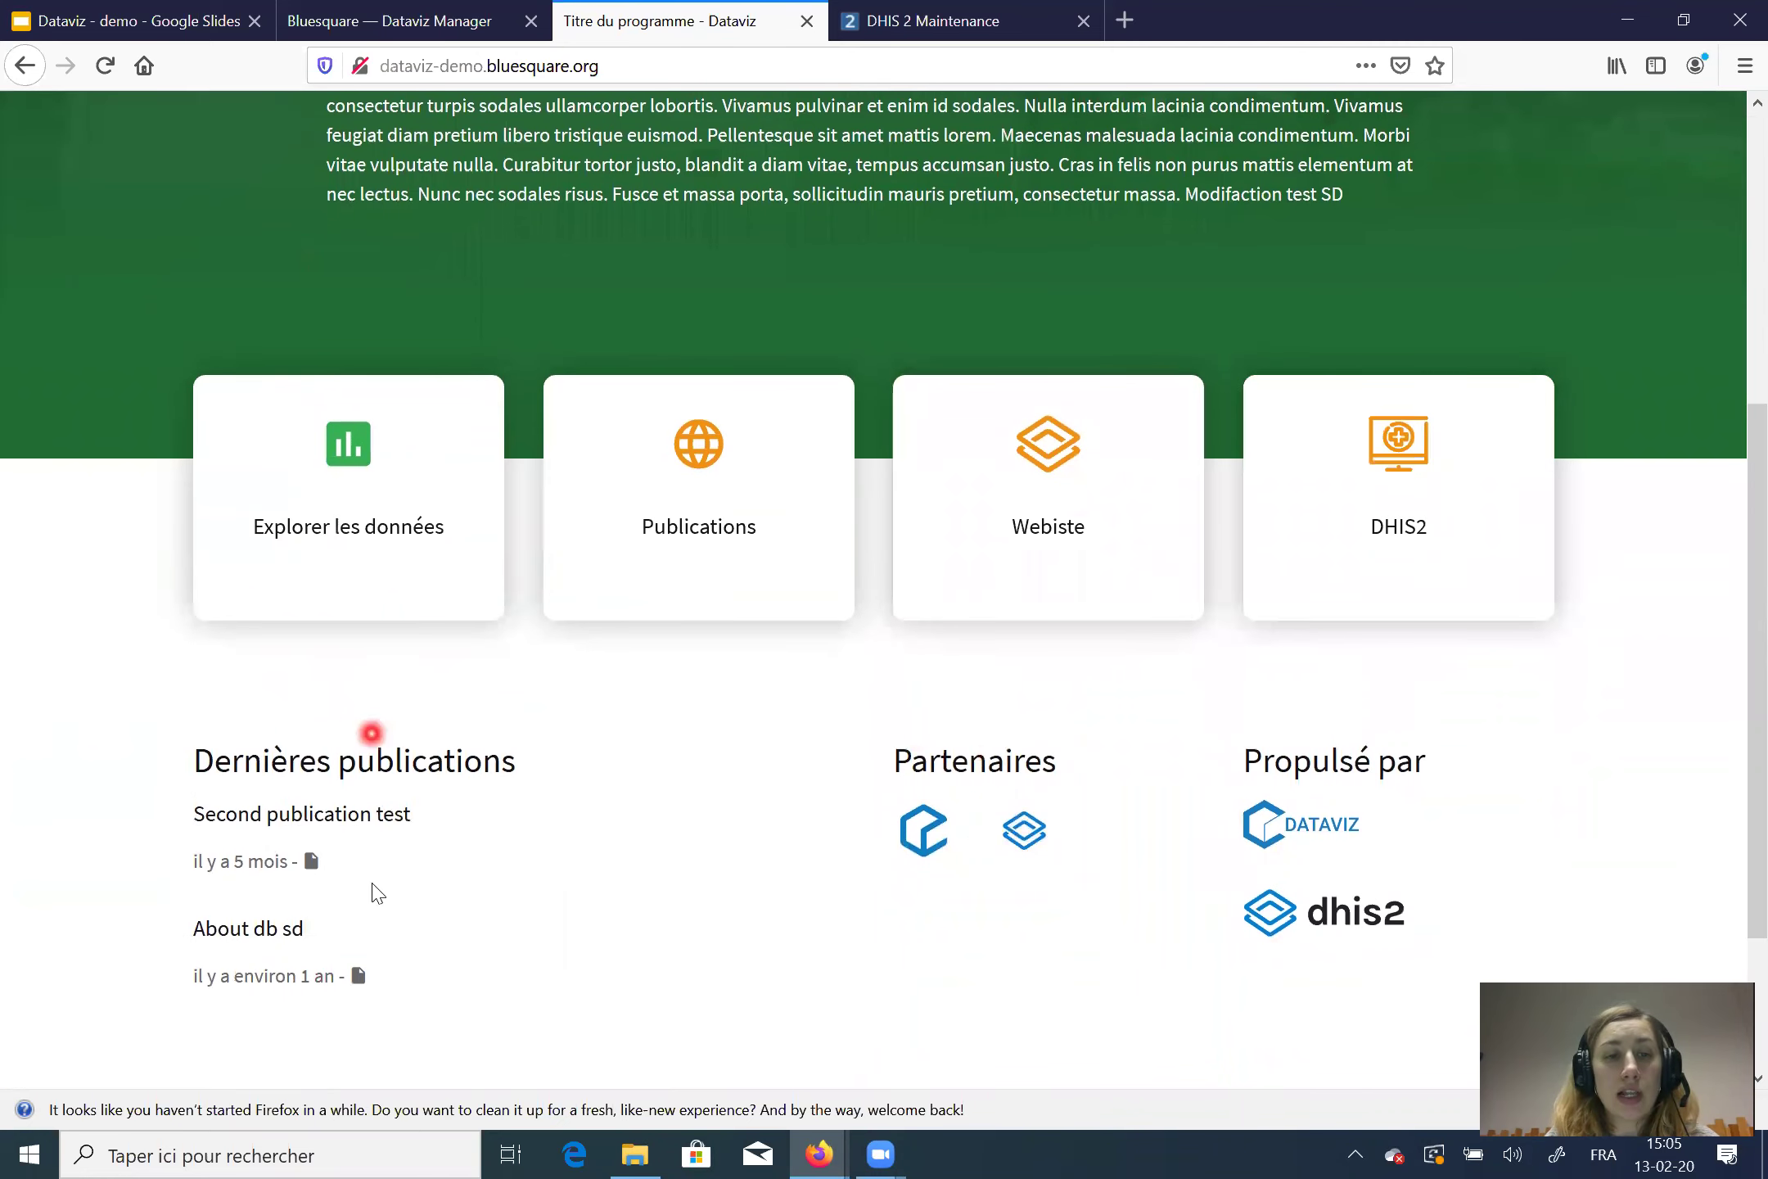
left_click(401, 18)
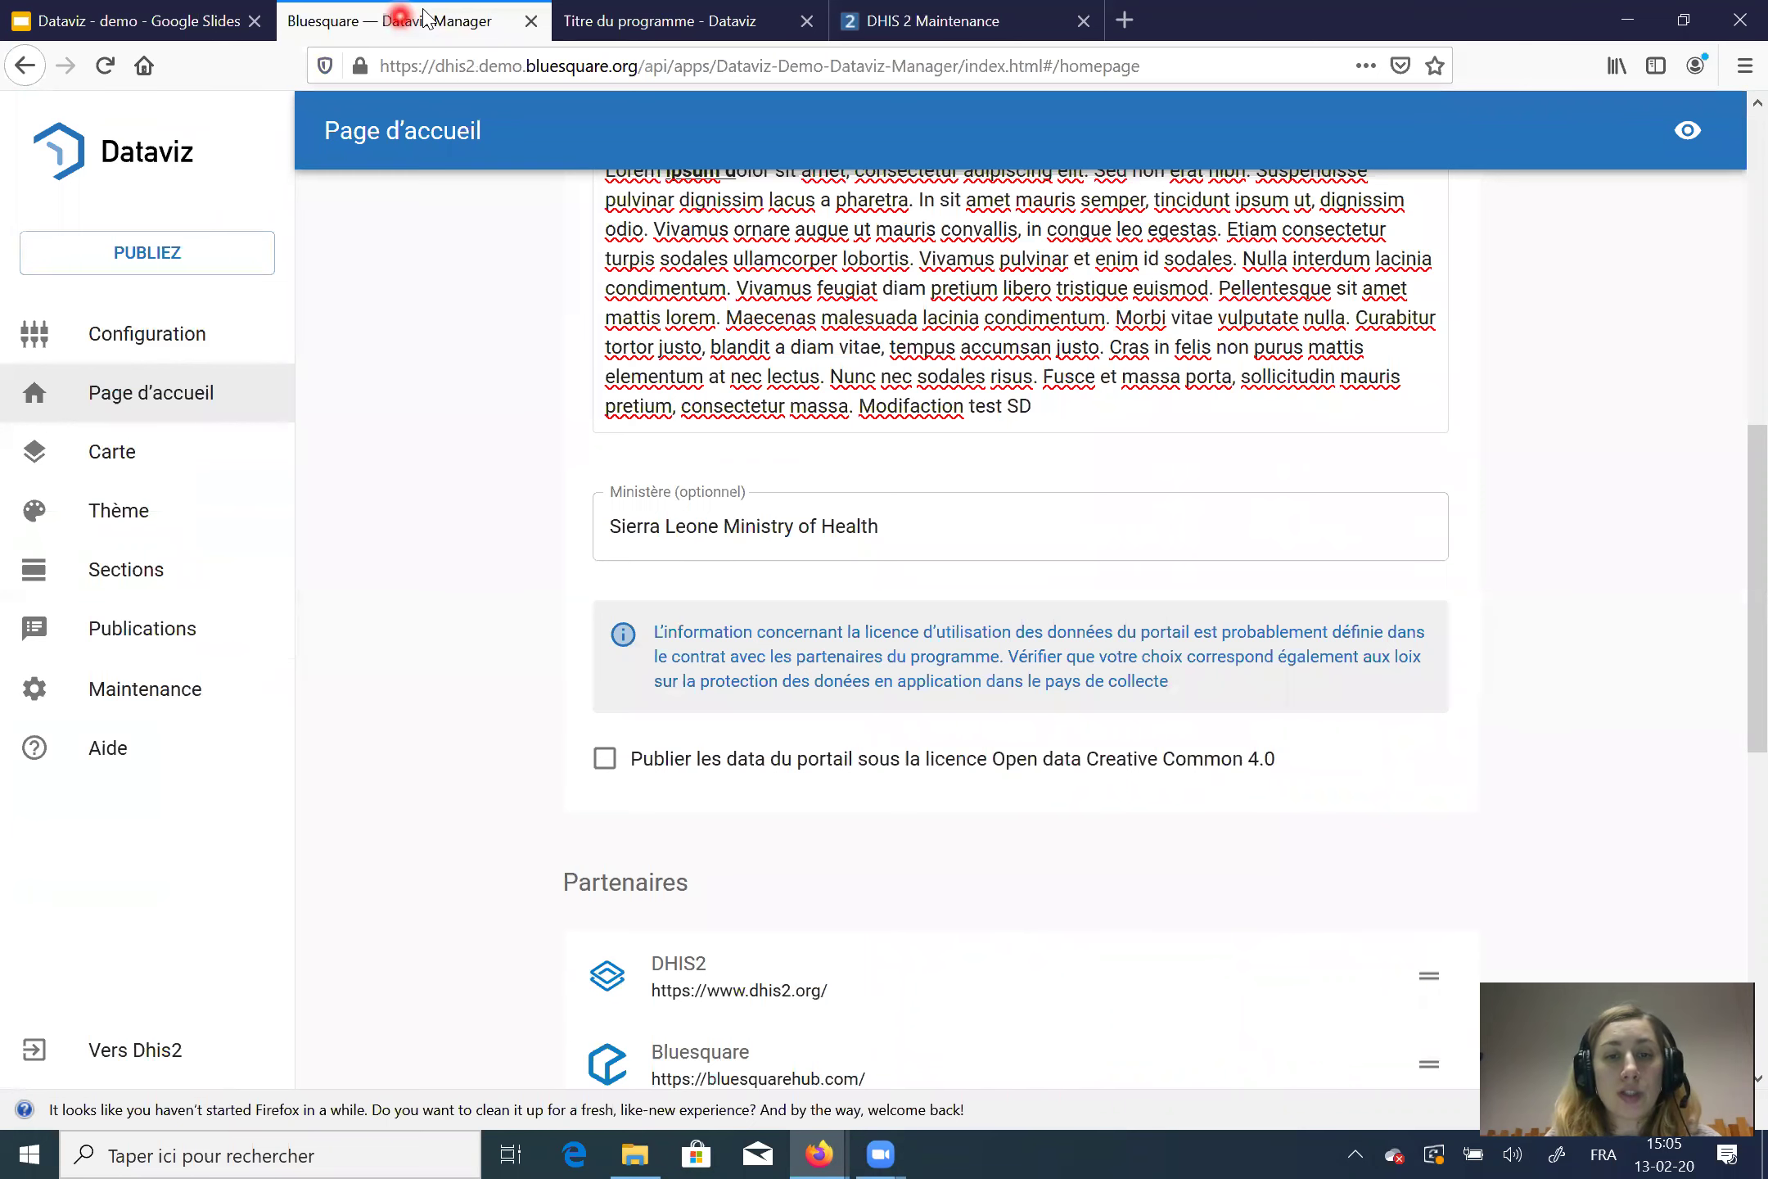
Step: Review the form for adding a home page partner with its name, website link and logo, and close it without saving
scroll(614, 688, "down", 2)
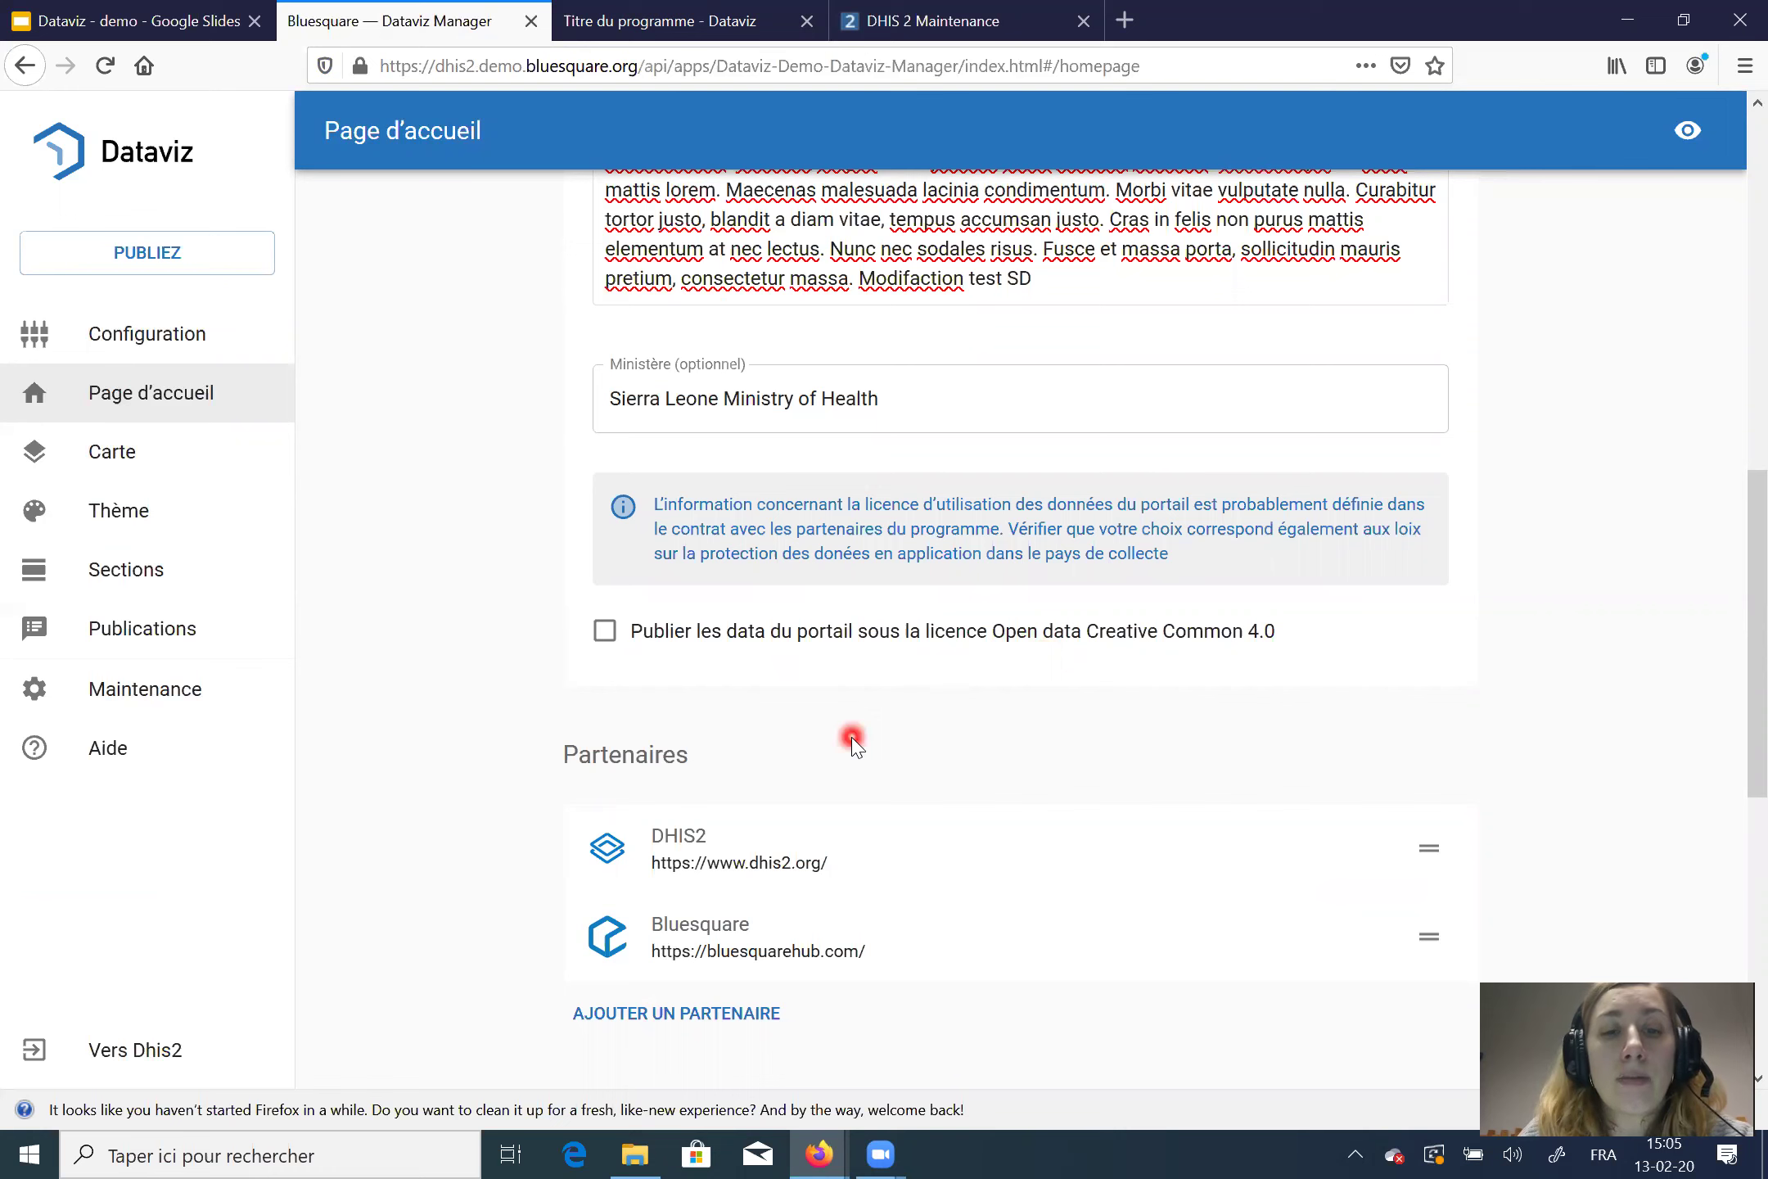
scroll(851, 735, "down", 1)
scroll(852, 735, "down", 3)
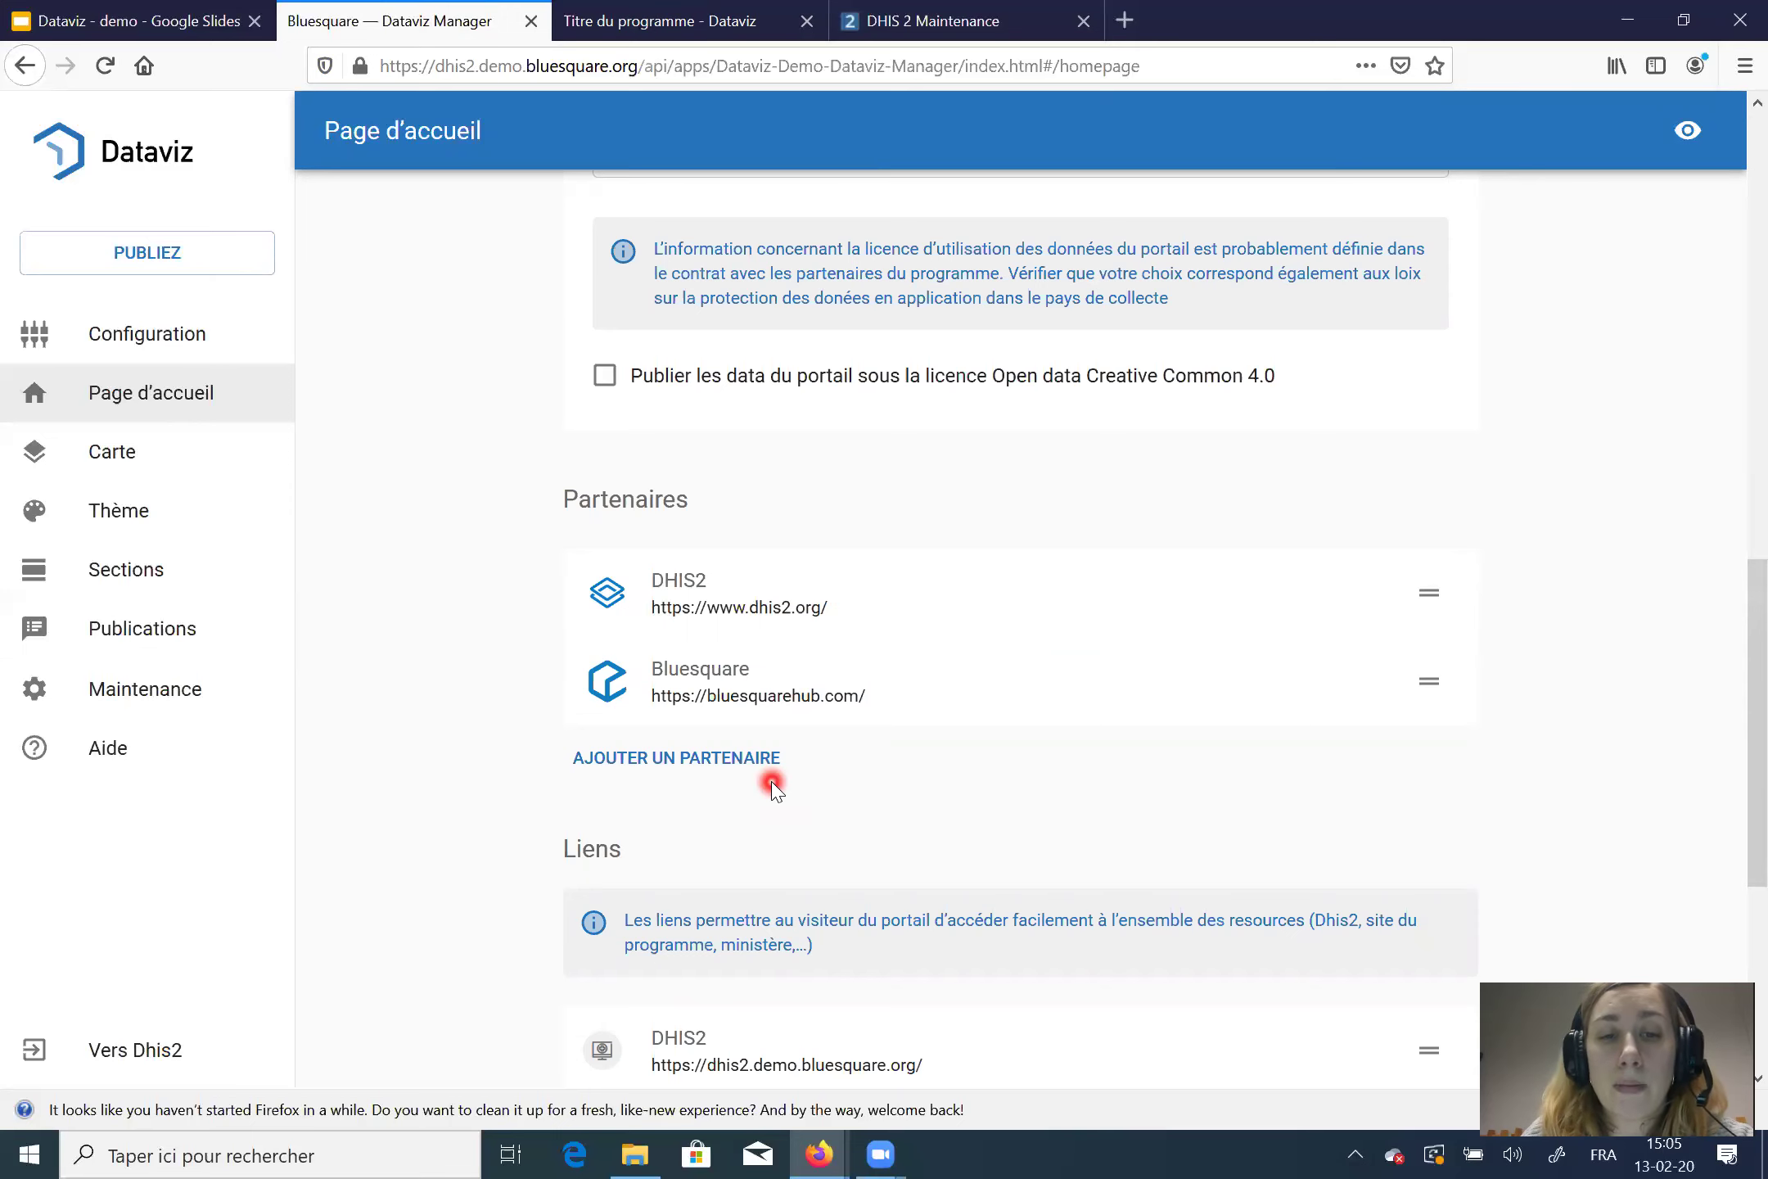
left_click(714, 763)
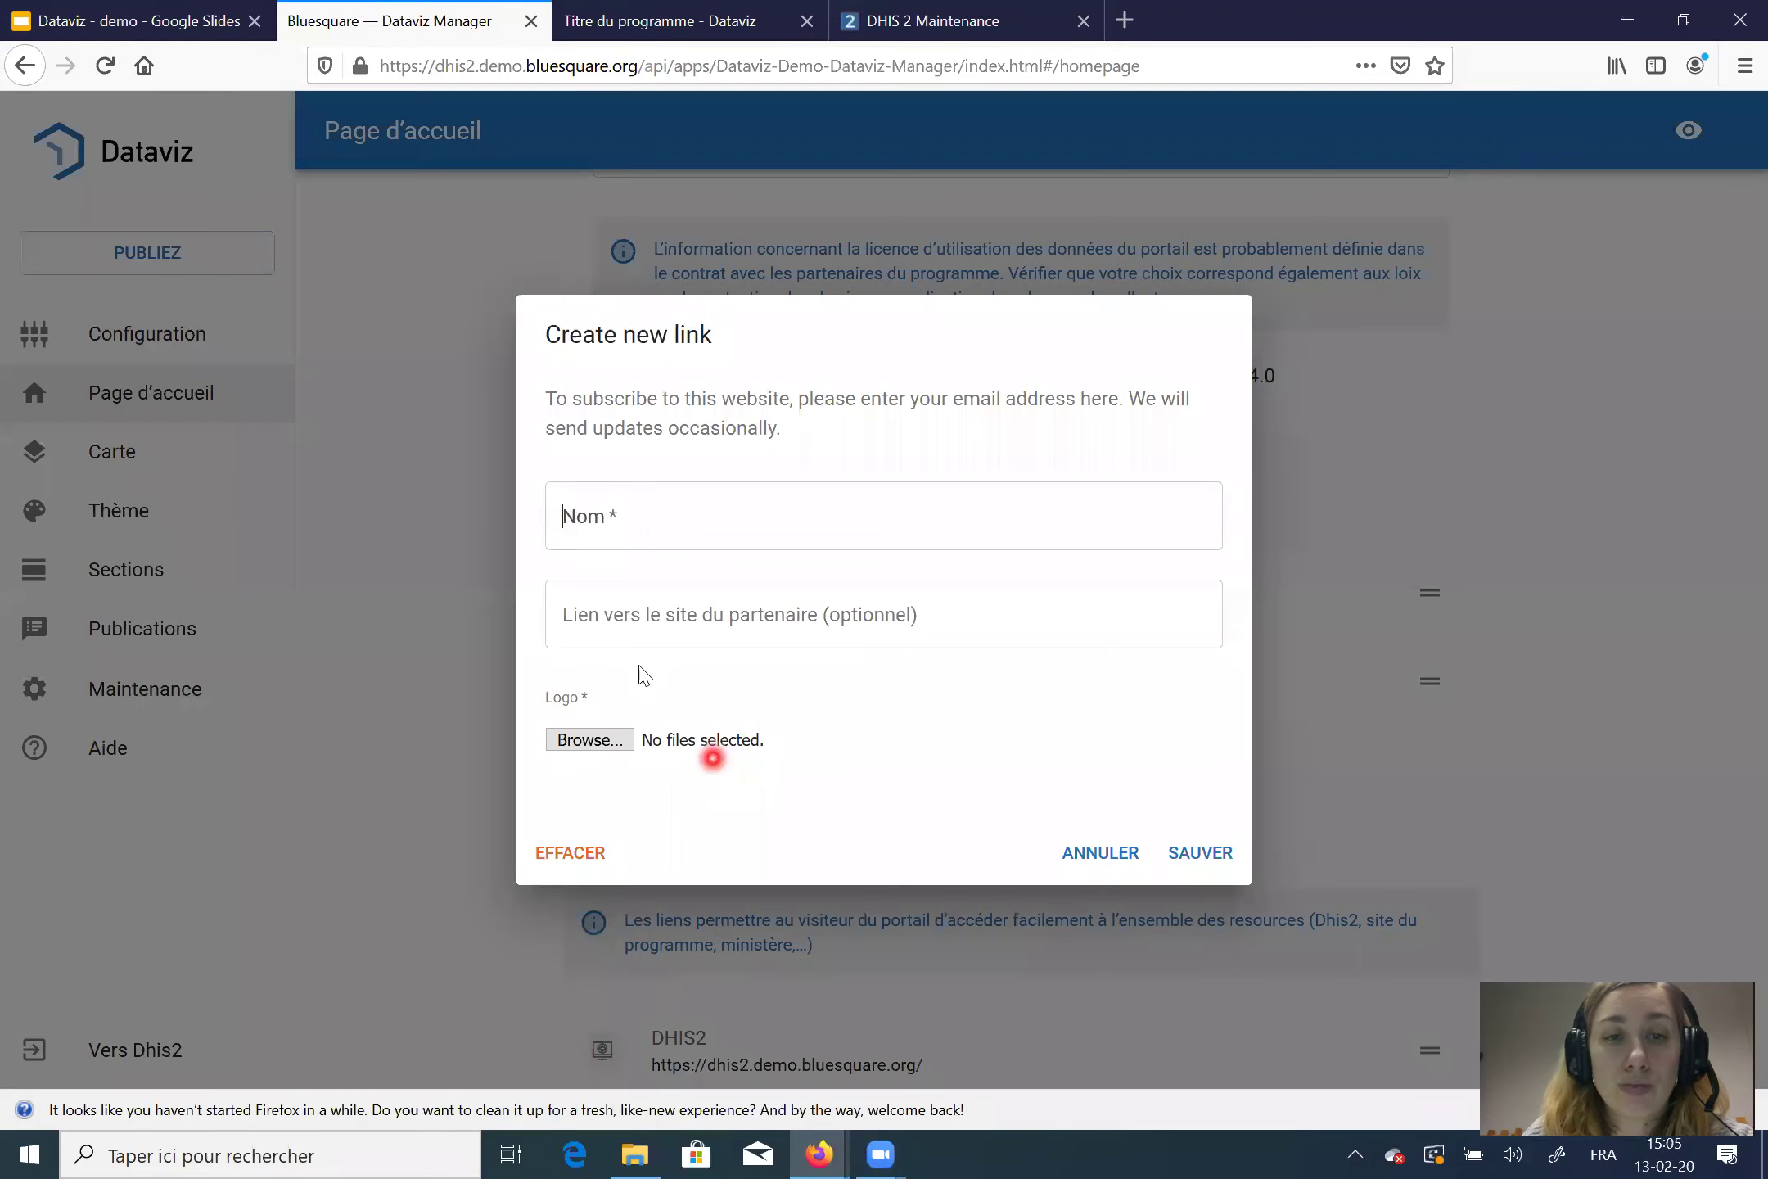
left_click(570, 513)
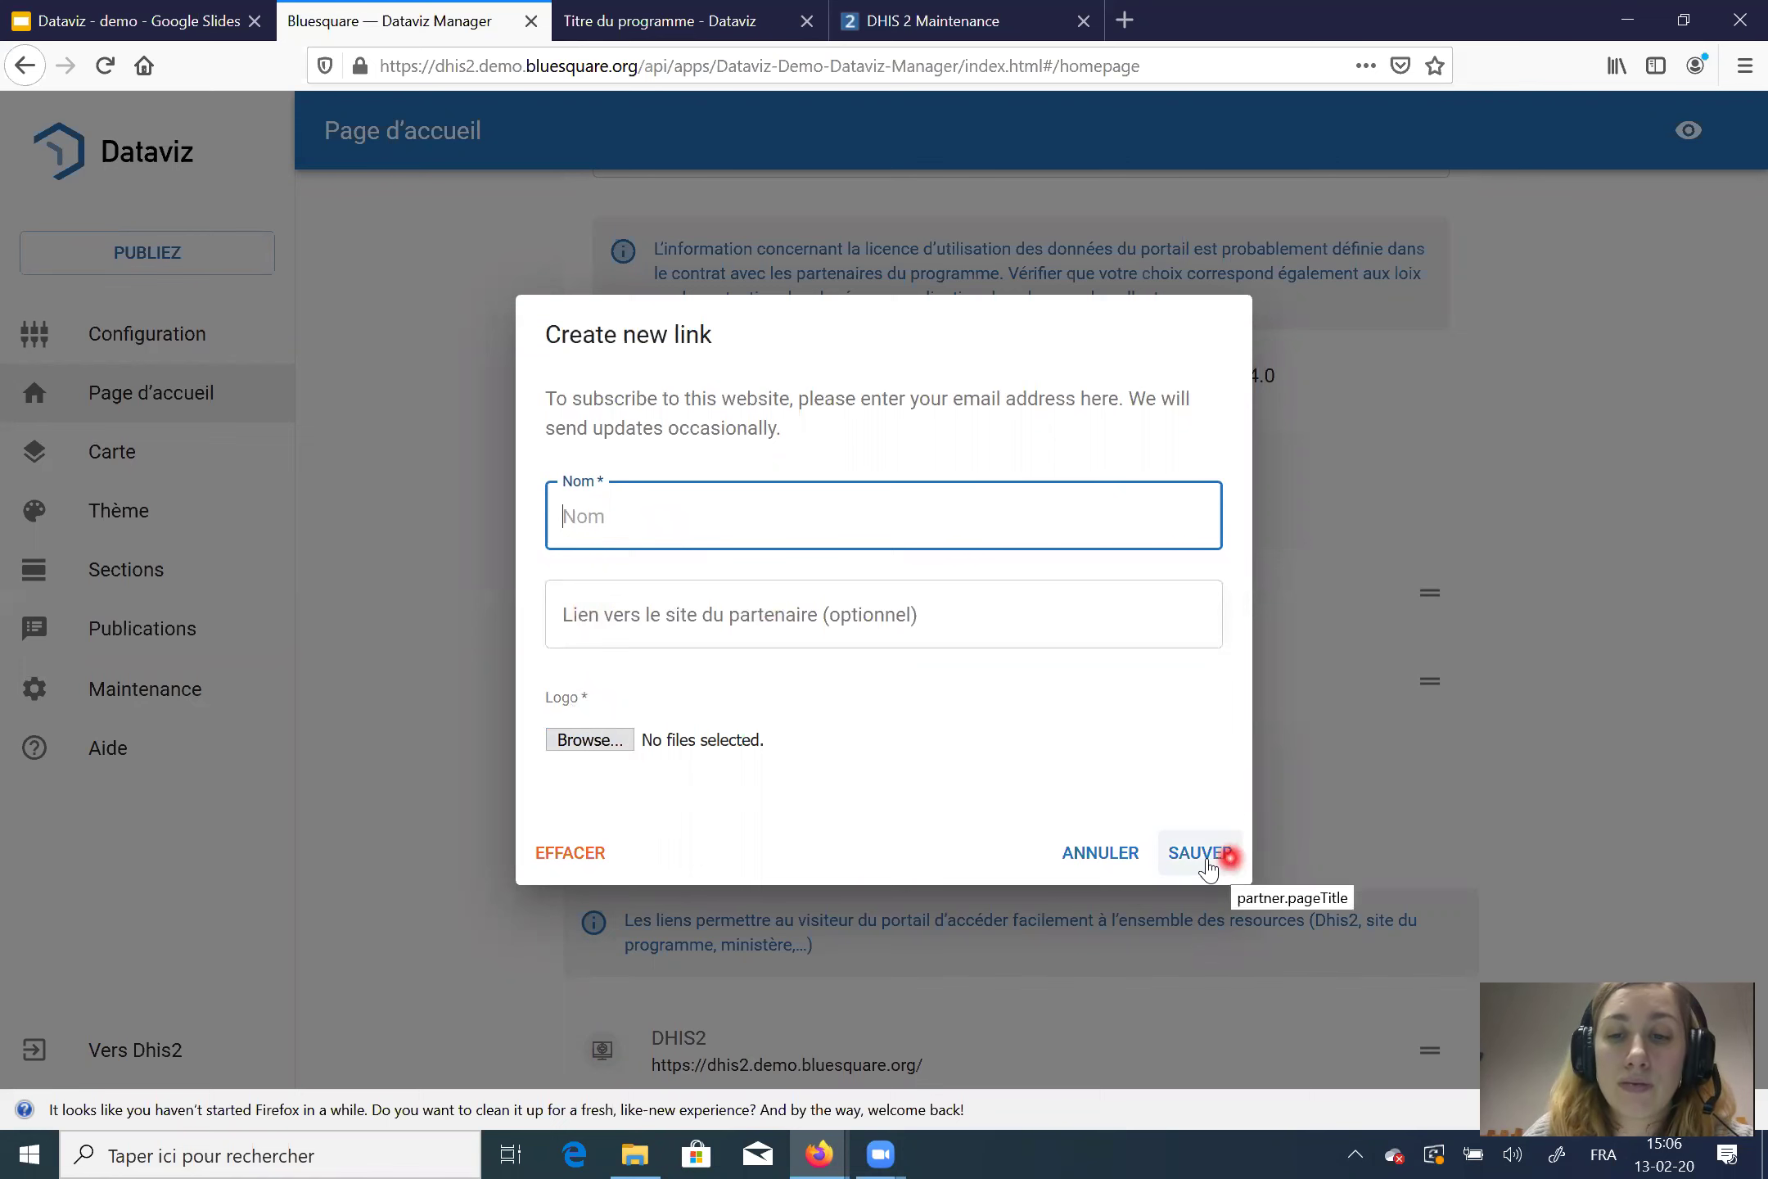
left_click(1129, 854)
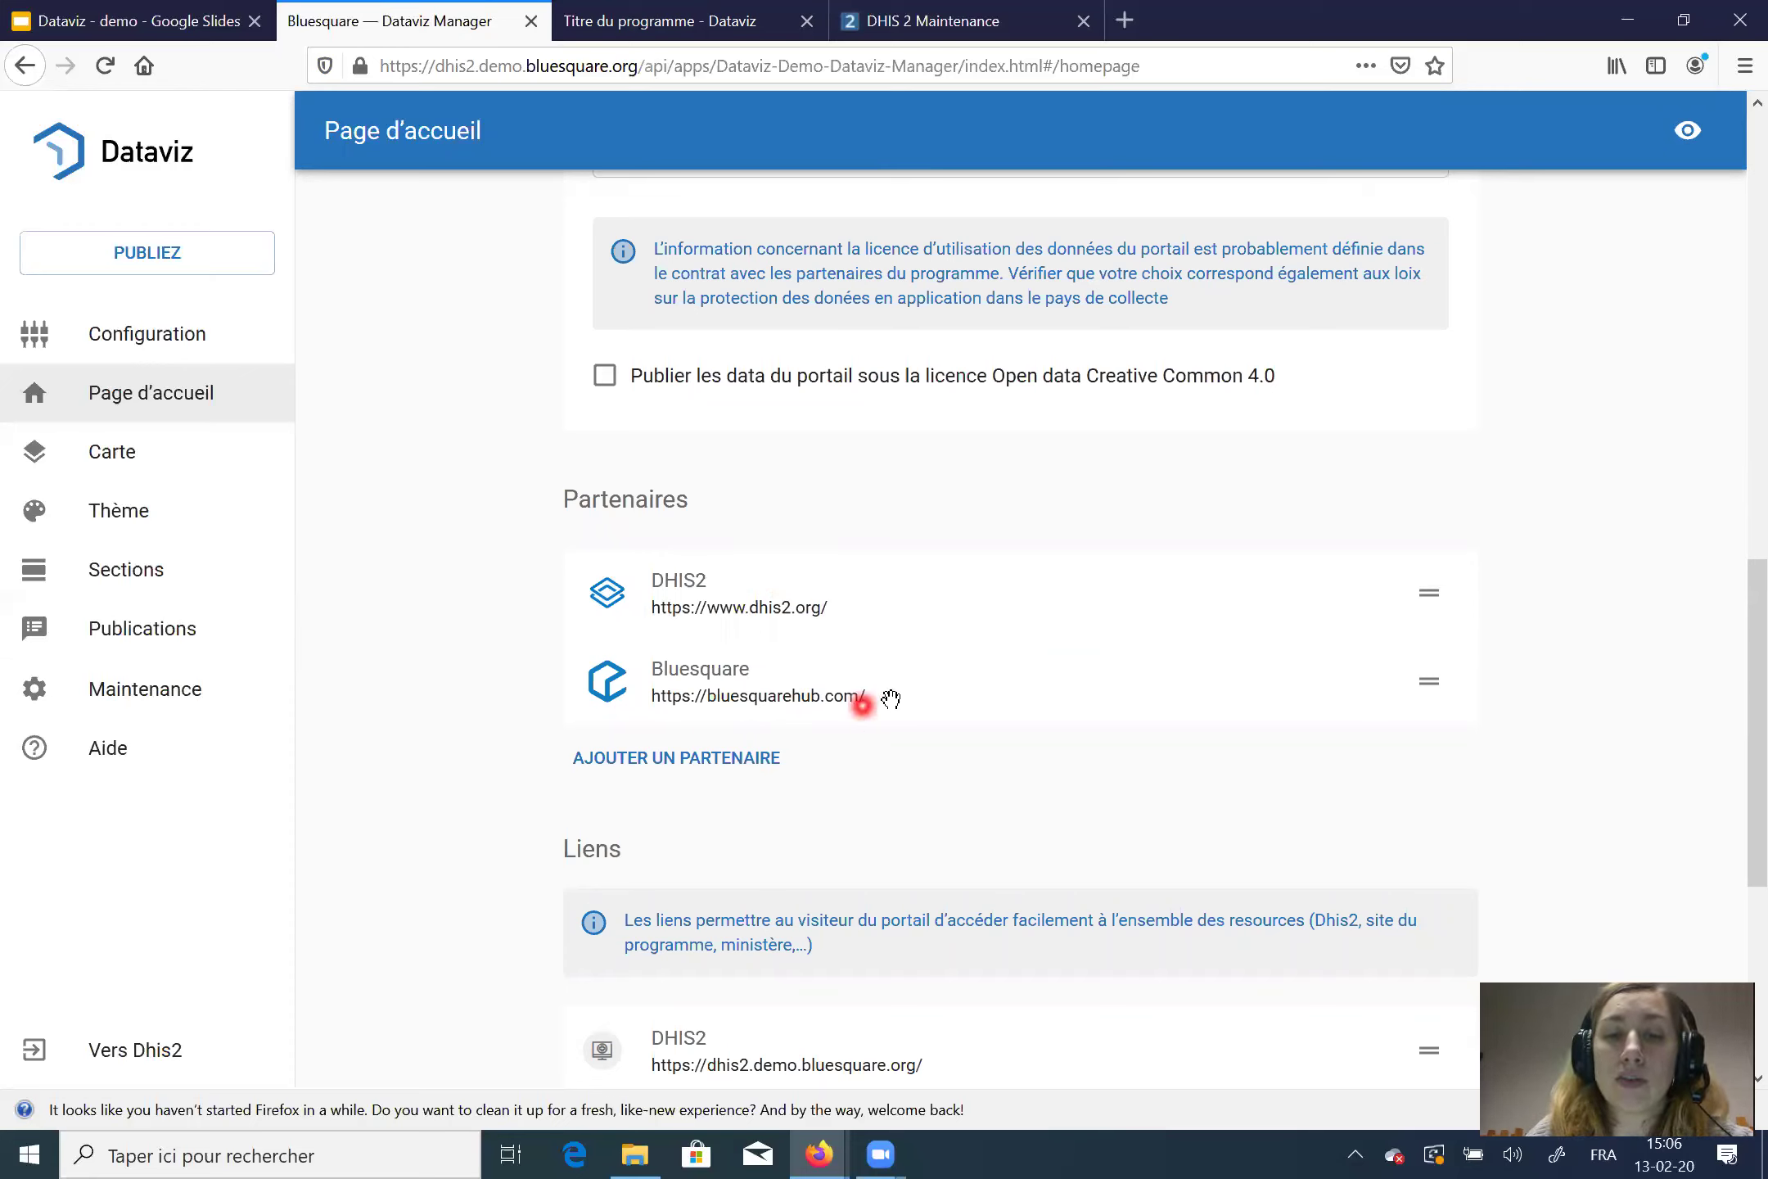
Step: Move Bluesquare above DHIS2 in the partners list, view its editable details and leave them without changes
mouse_move(896, 645)
left_mouse_down()
mouse_move(896, 547)
mouse_move(912, 641)
mouse_move(952, 708)
mouse_move(884, 600)
mouse_move(923, 585)
mouse_move(928, 619)
left_mouse_up()
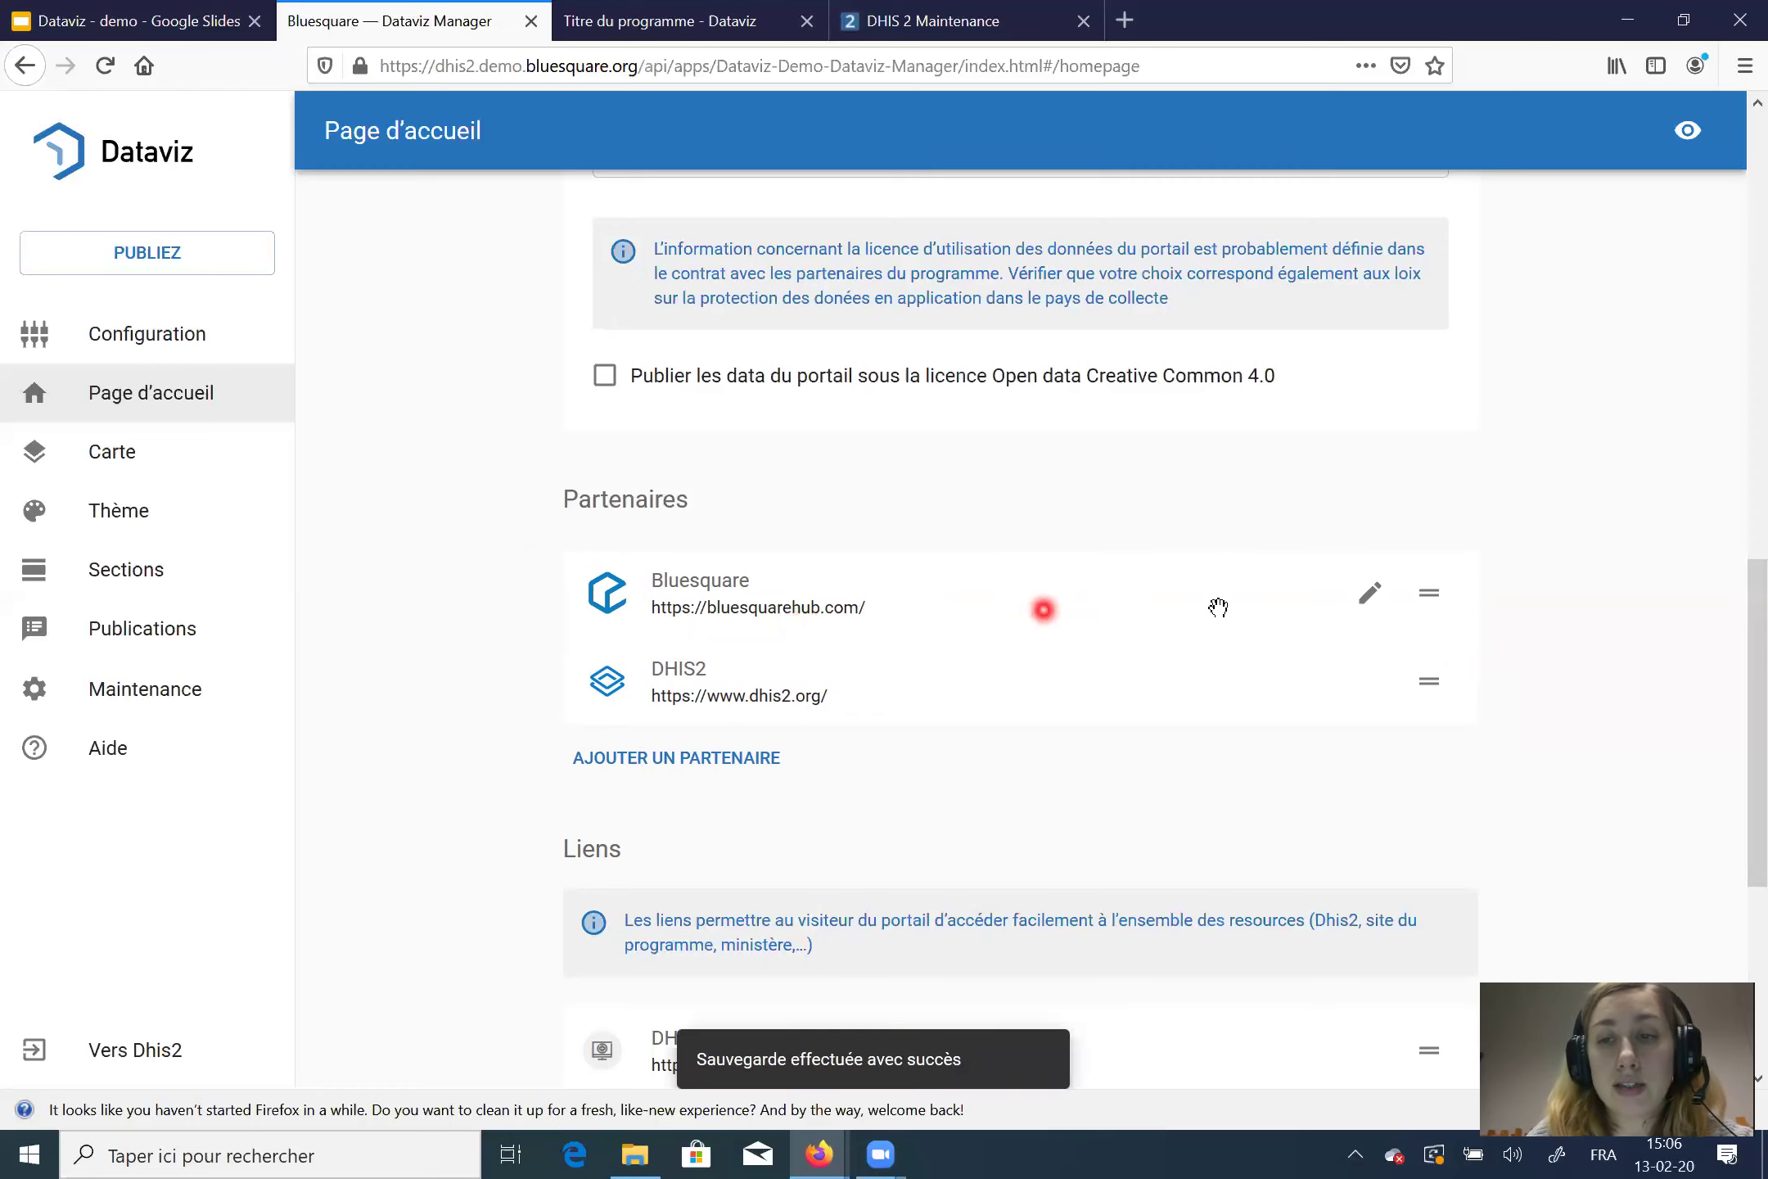
left_click(1376, 610)
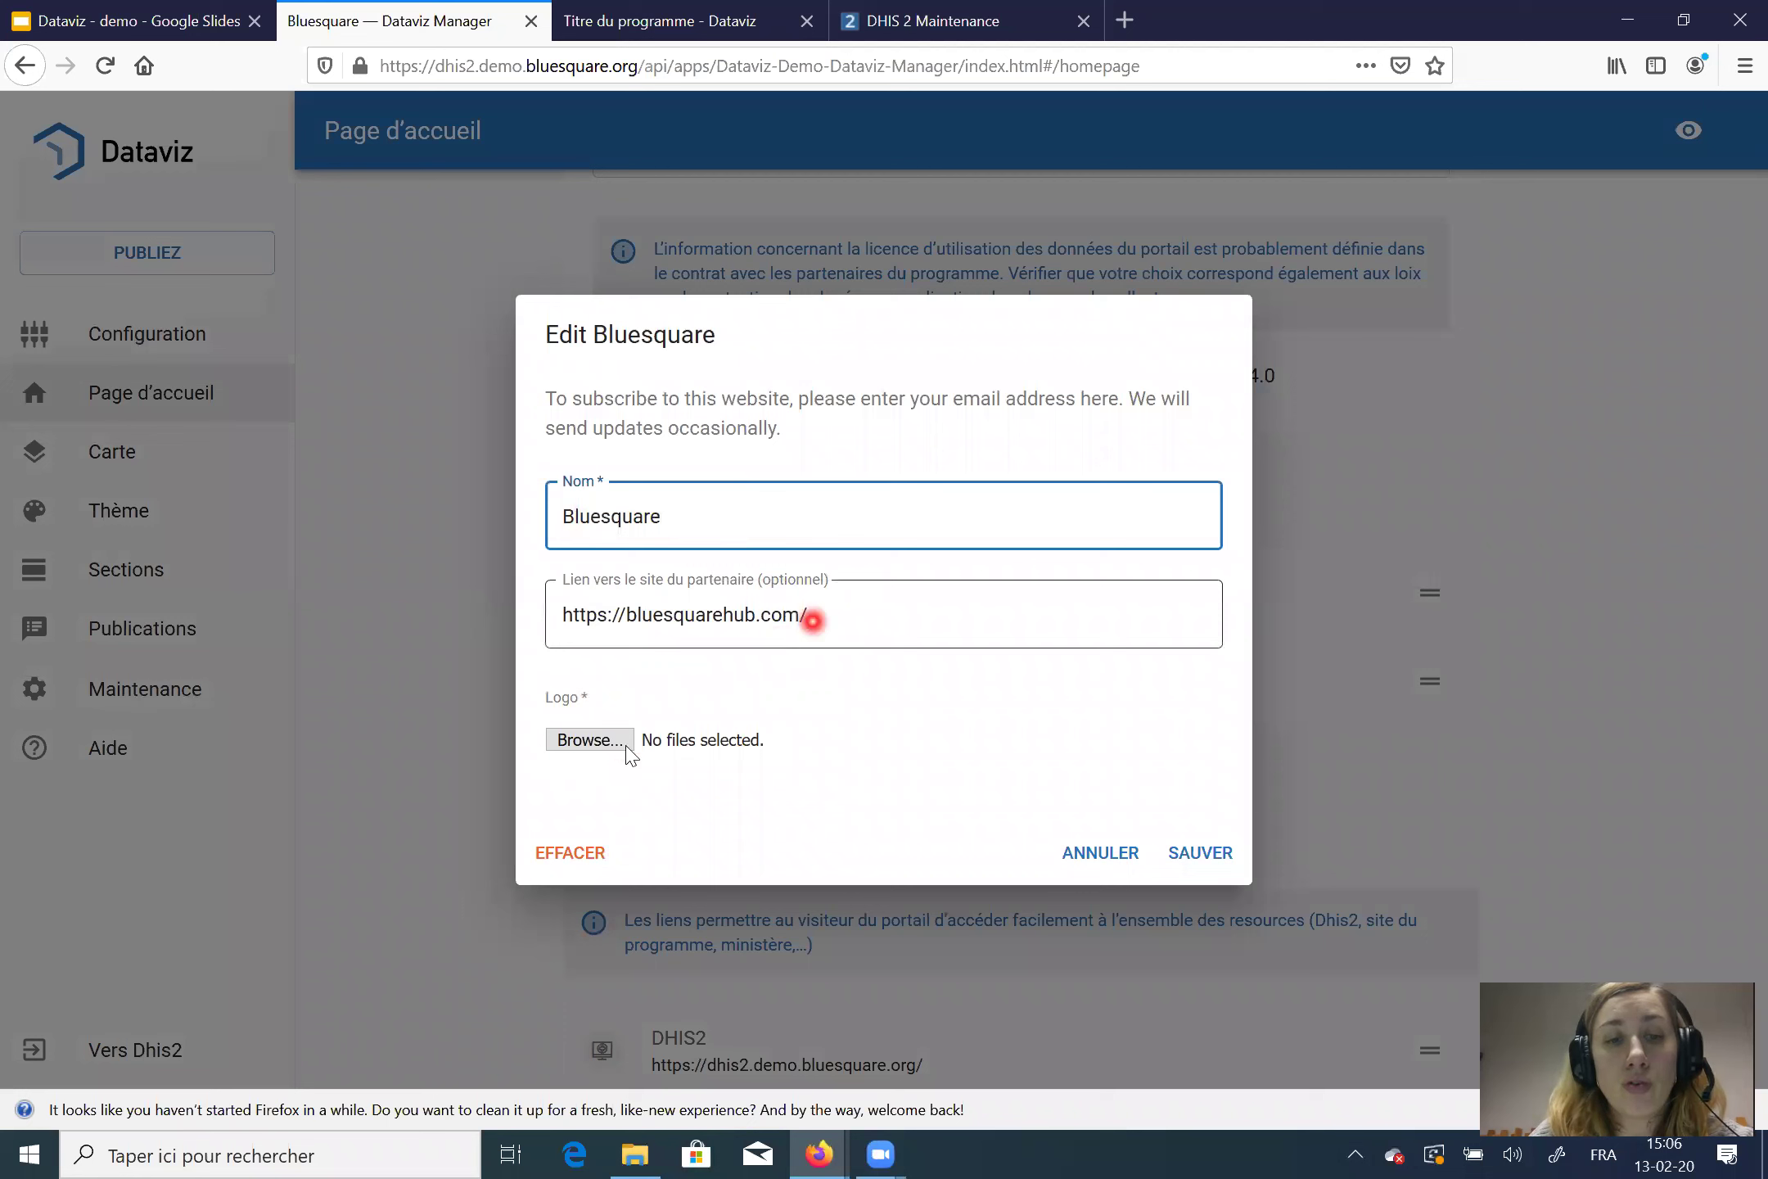
left_click(1112, 869)
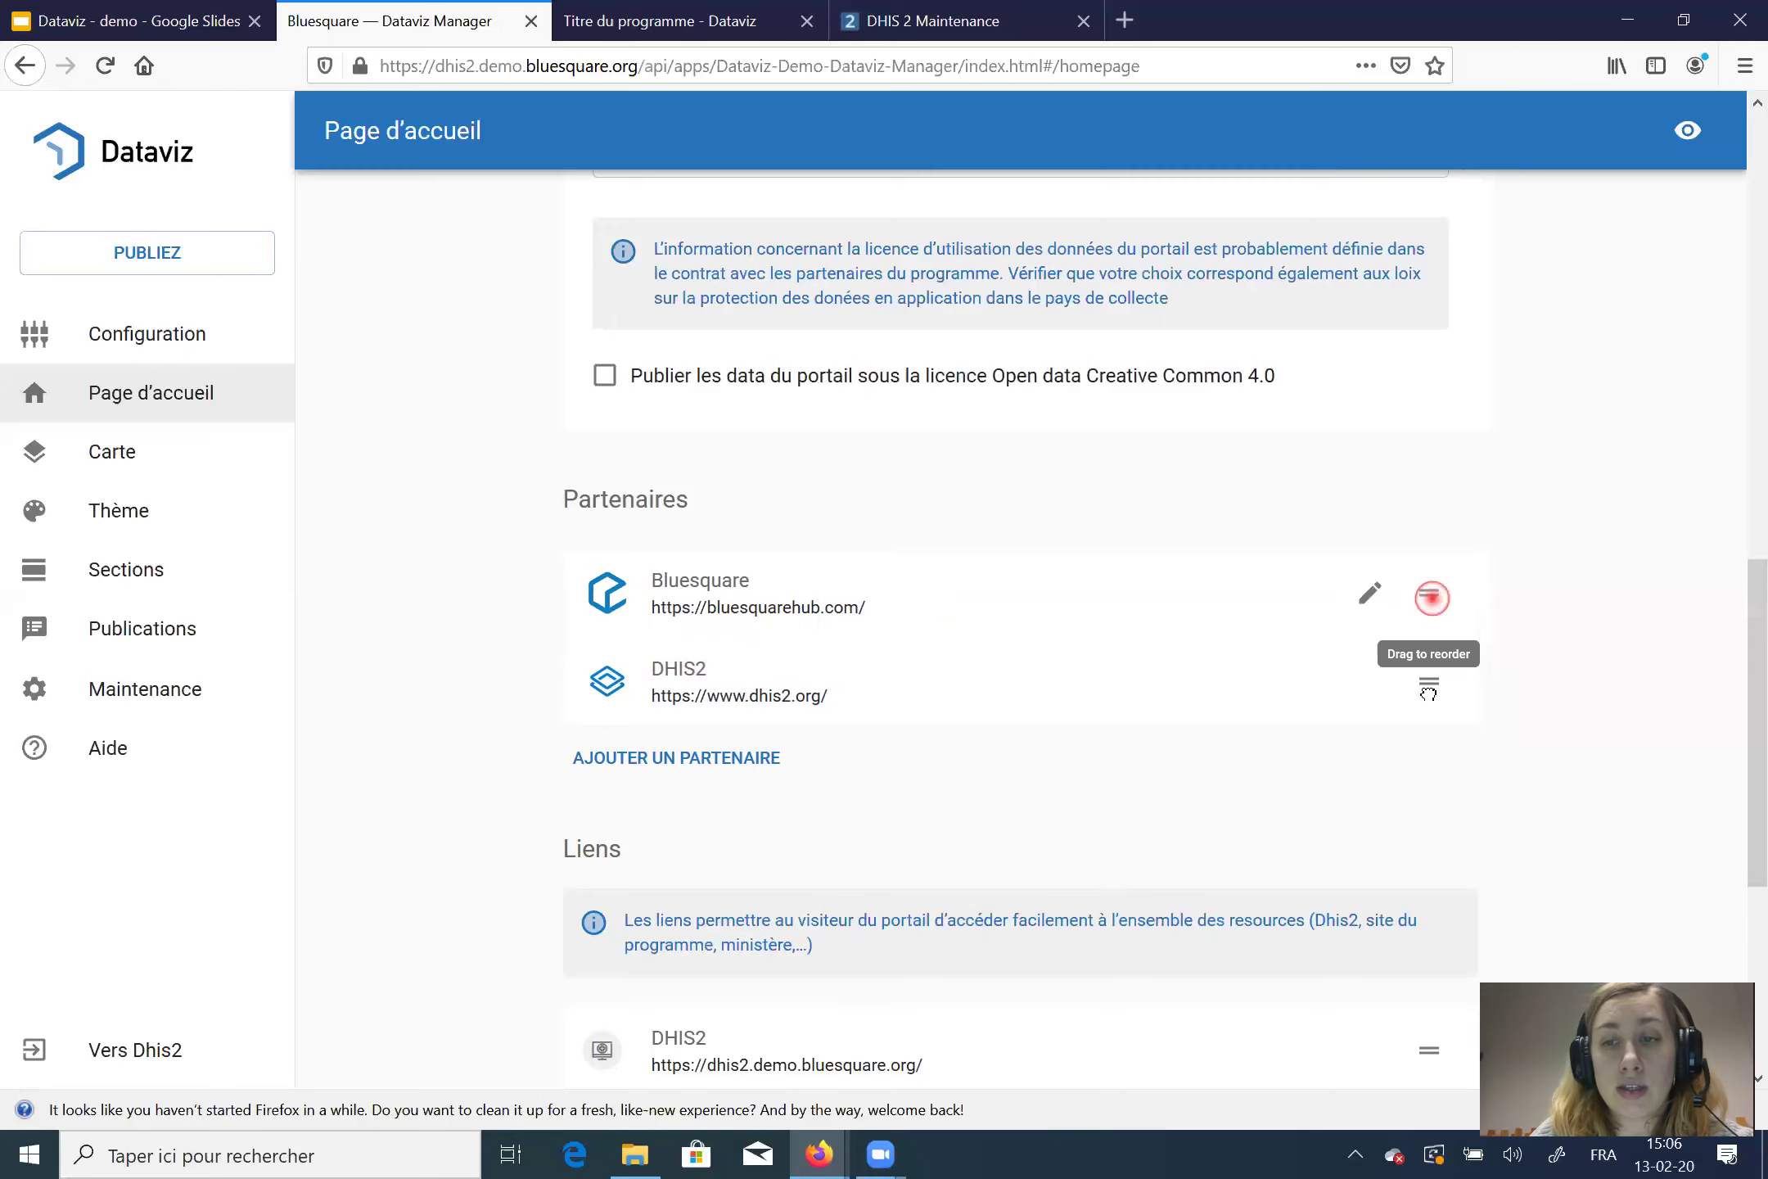
Step: Try reordering Bluesquare below DHIS2 in the partners list and put it back in first place
left_click_drag(1431, 598, 1427, 751)
left_click_drag(1439, 636, 1430, 598)
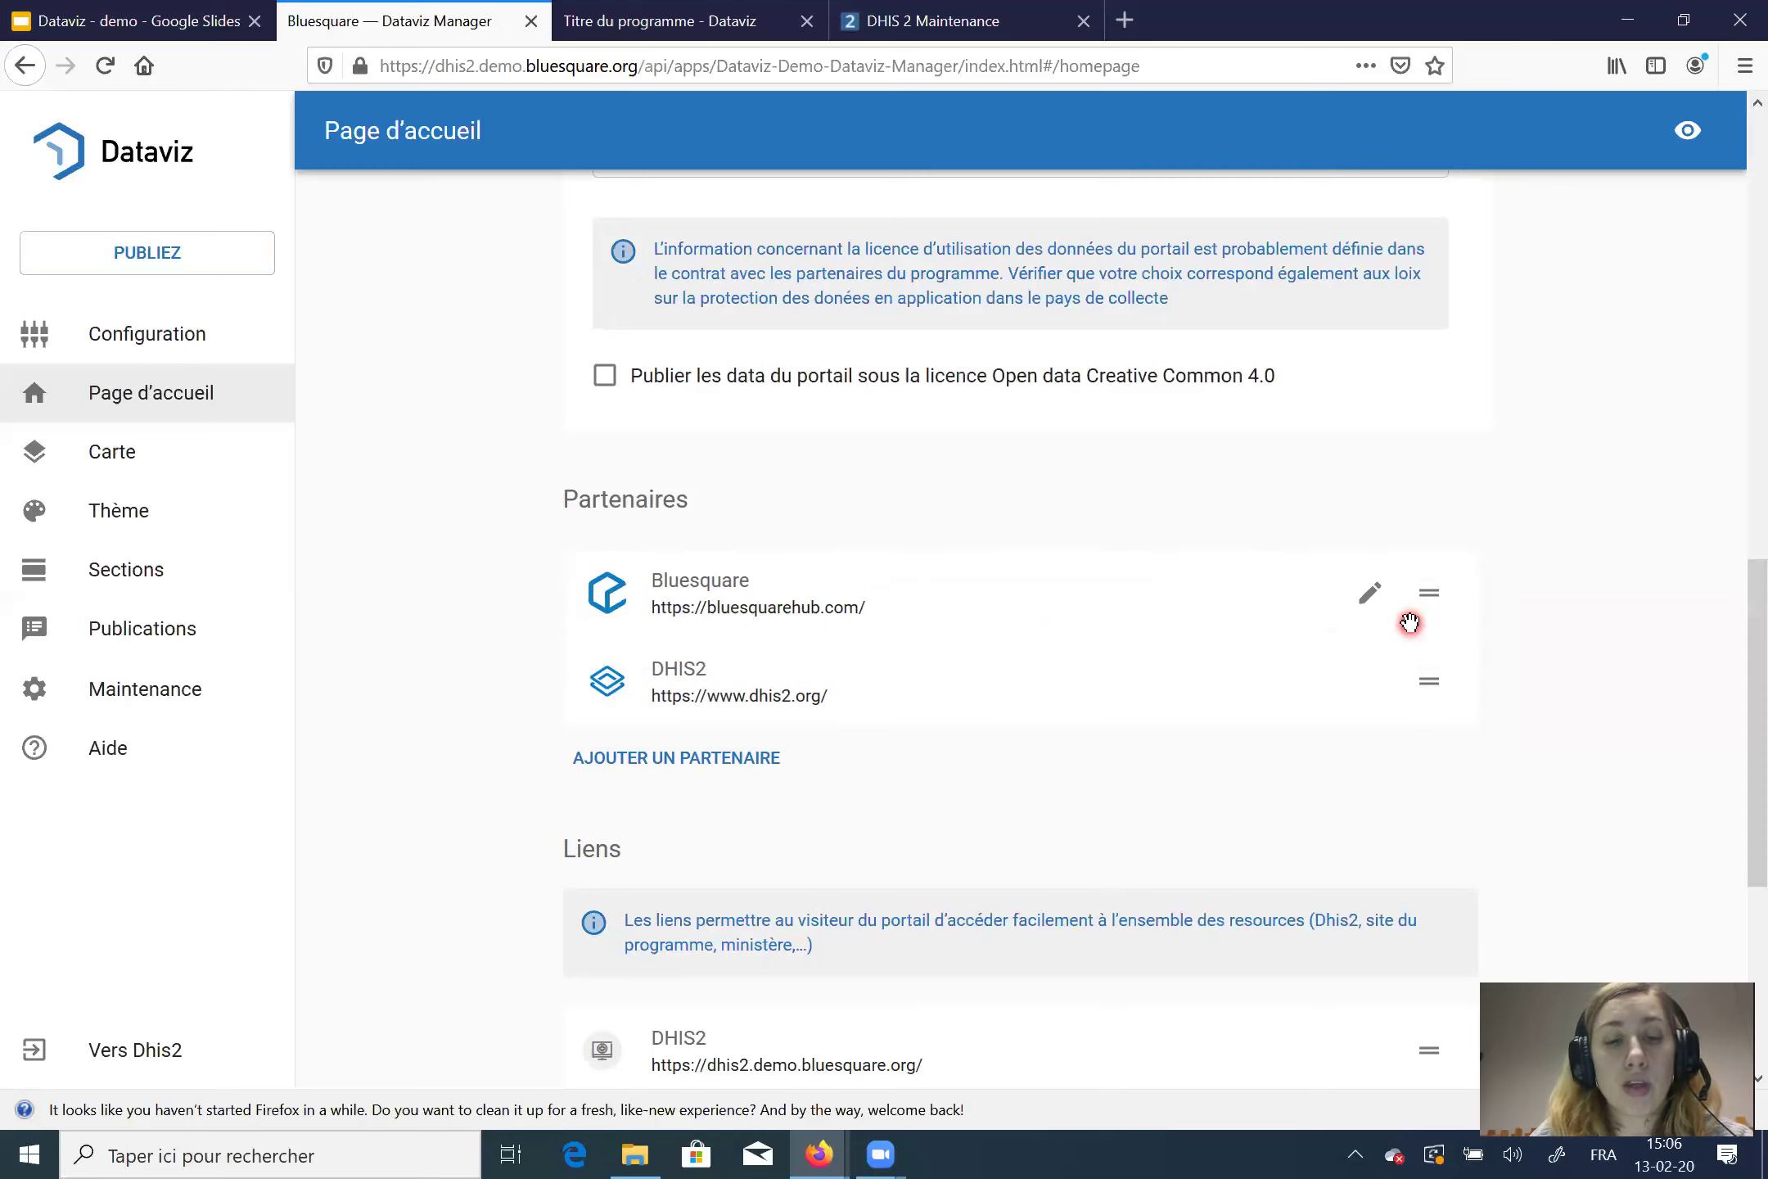
scroll(1410, 623, "down", 6)
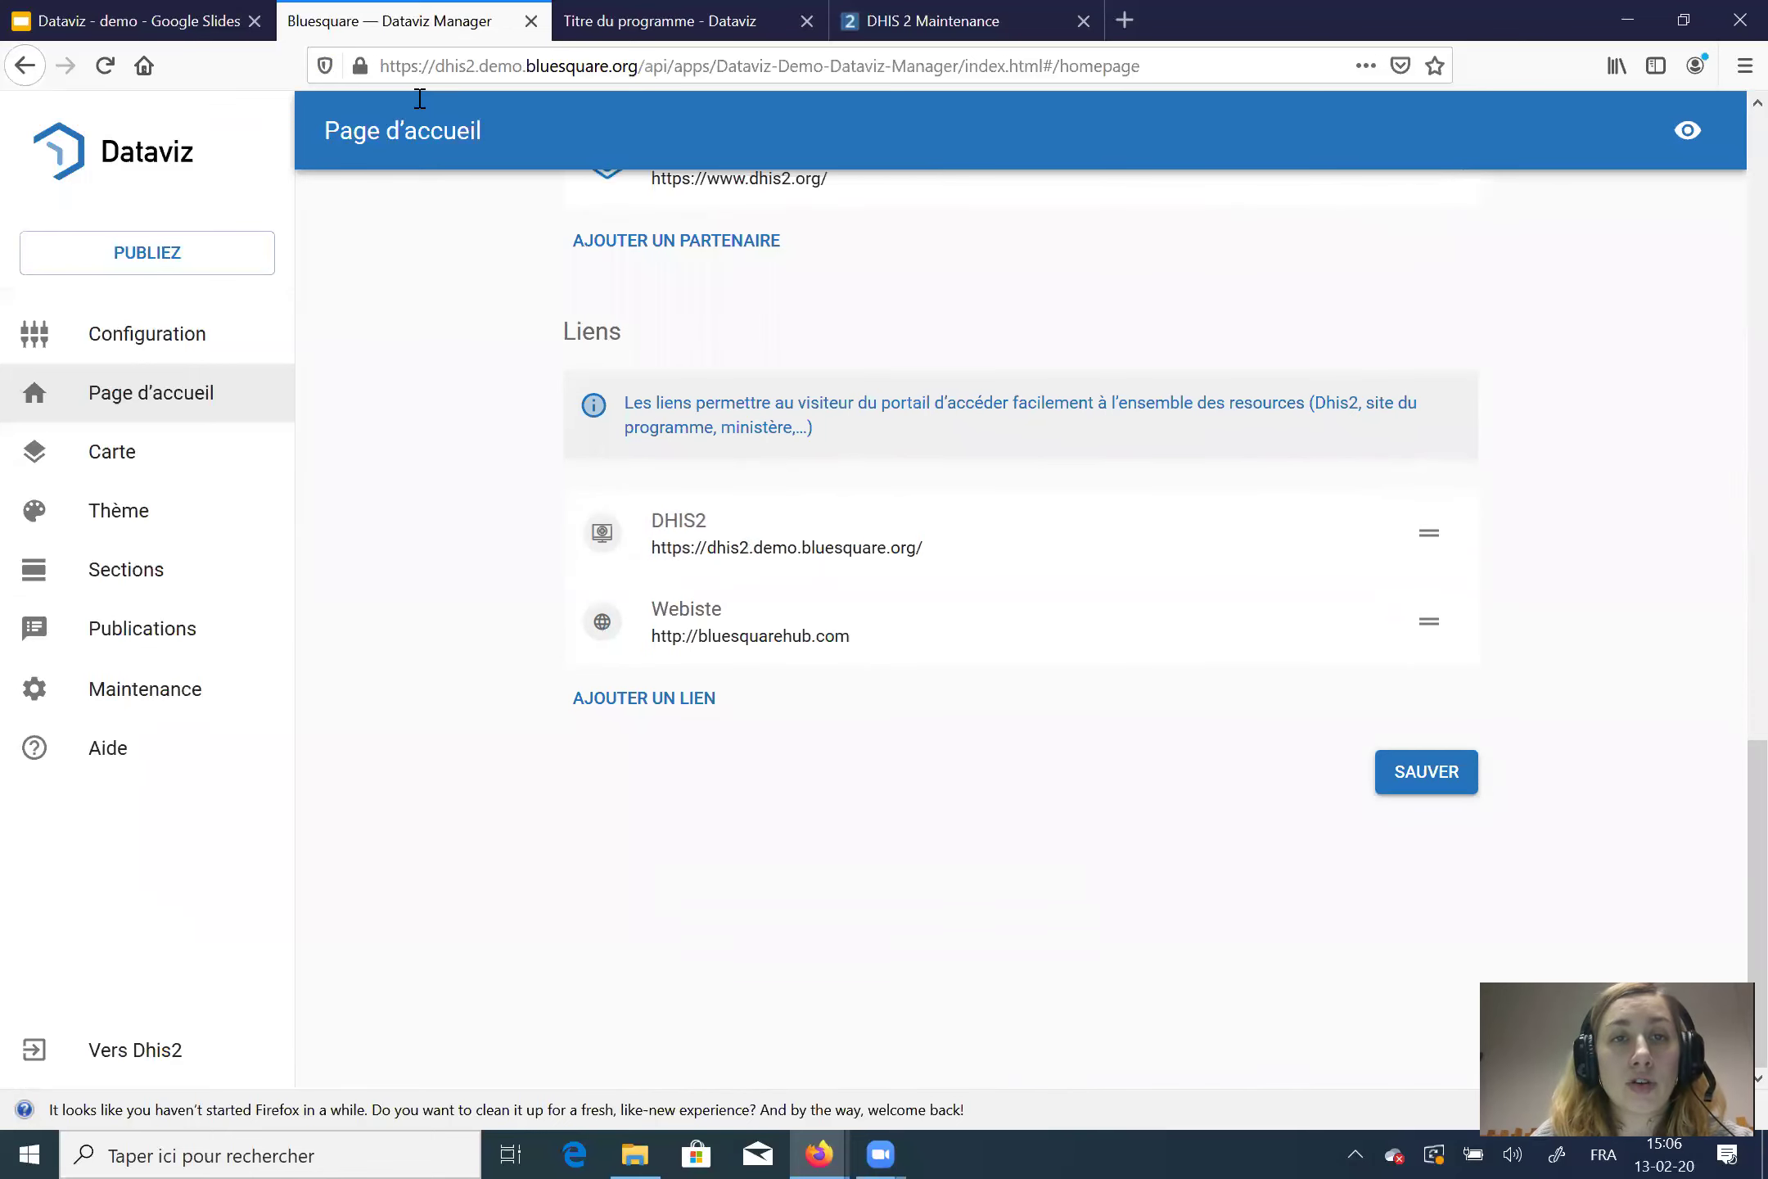
Step: Give the DHIS2 link the globe icon and place it below Webiste, checking the public portal's link cards before and after the edit
left_click(589, 23)
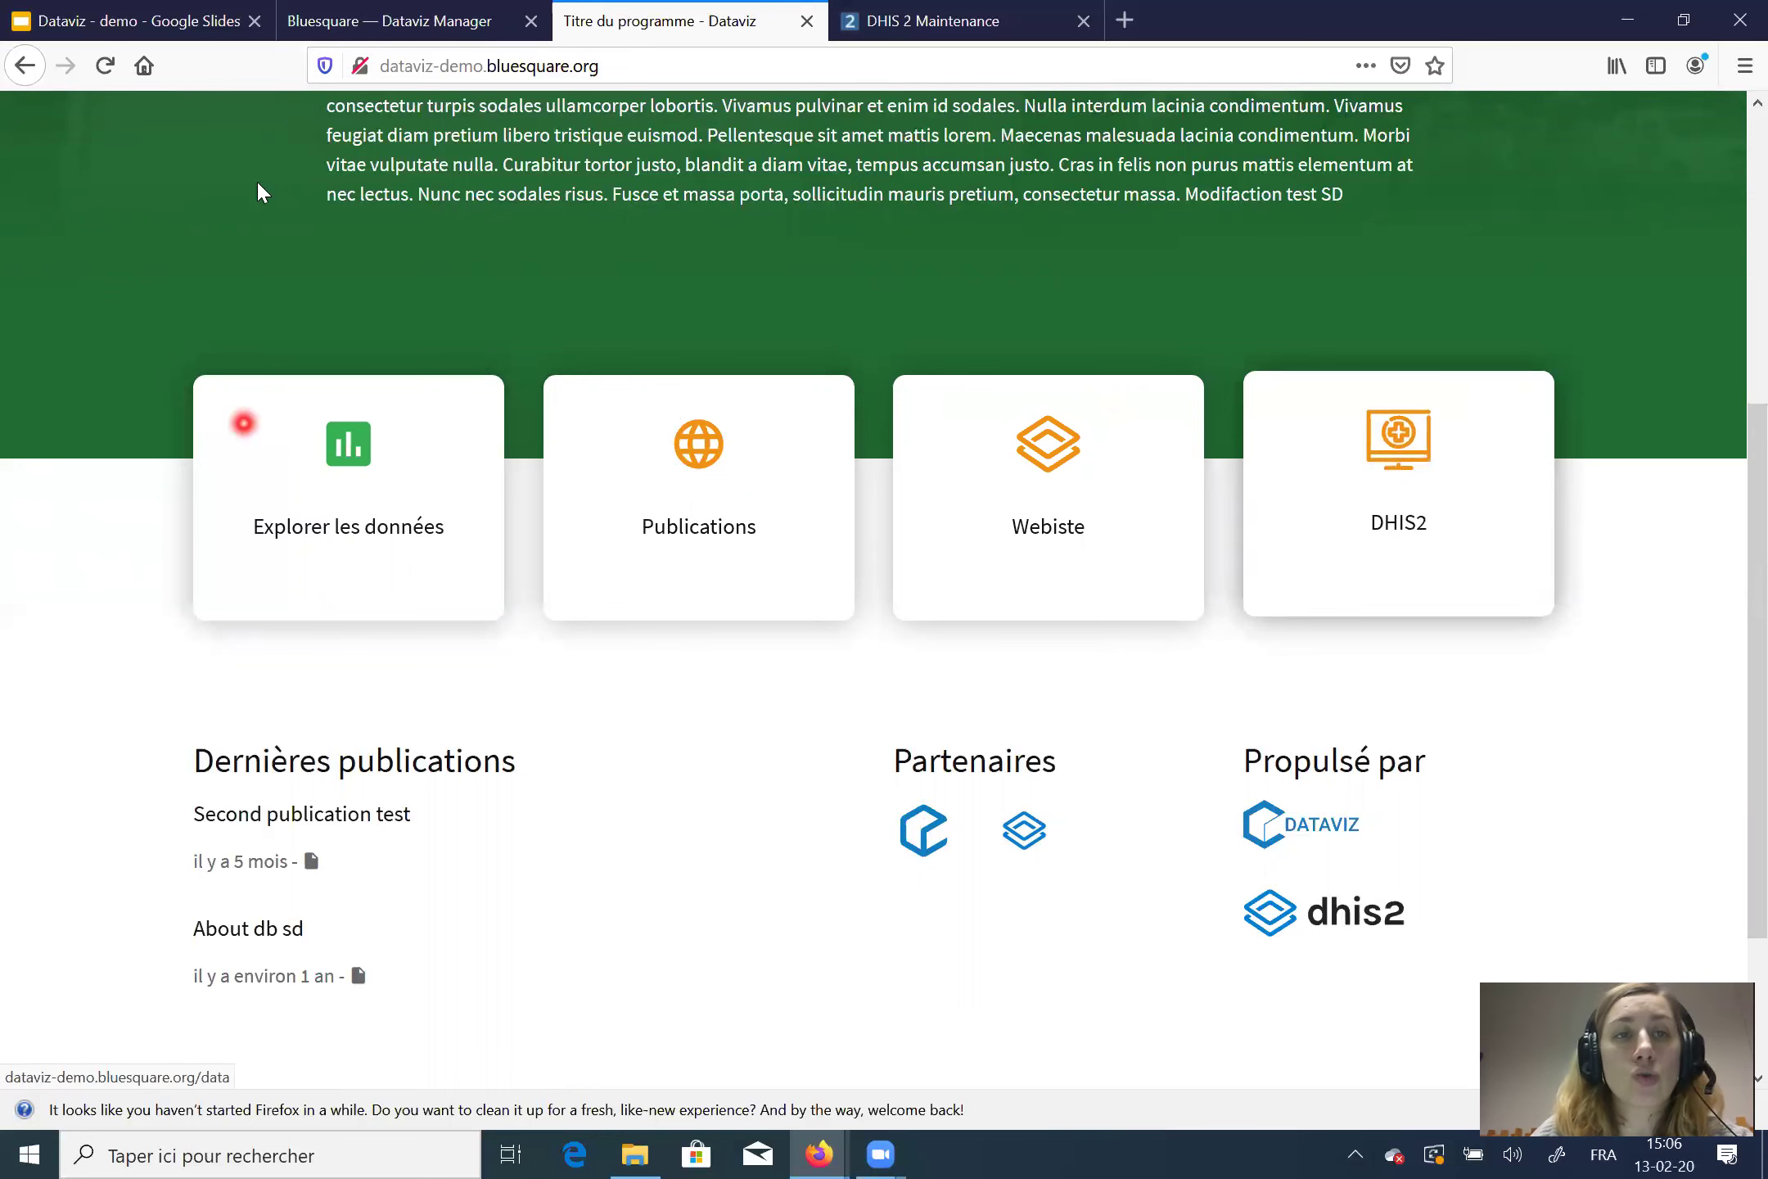
left_click(352, 24)
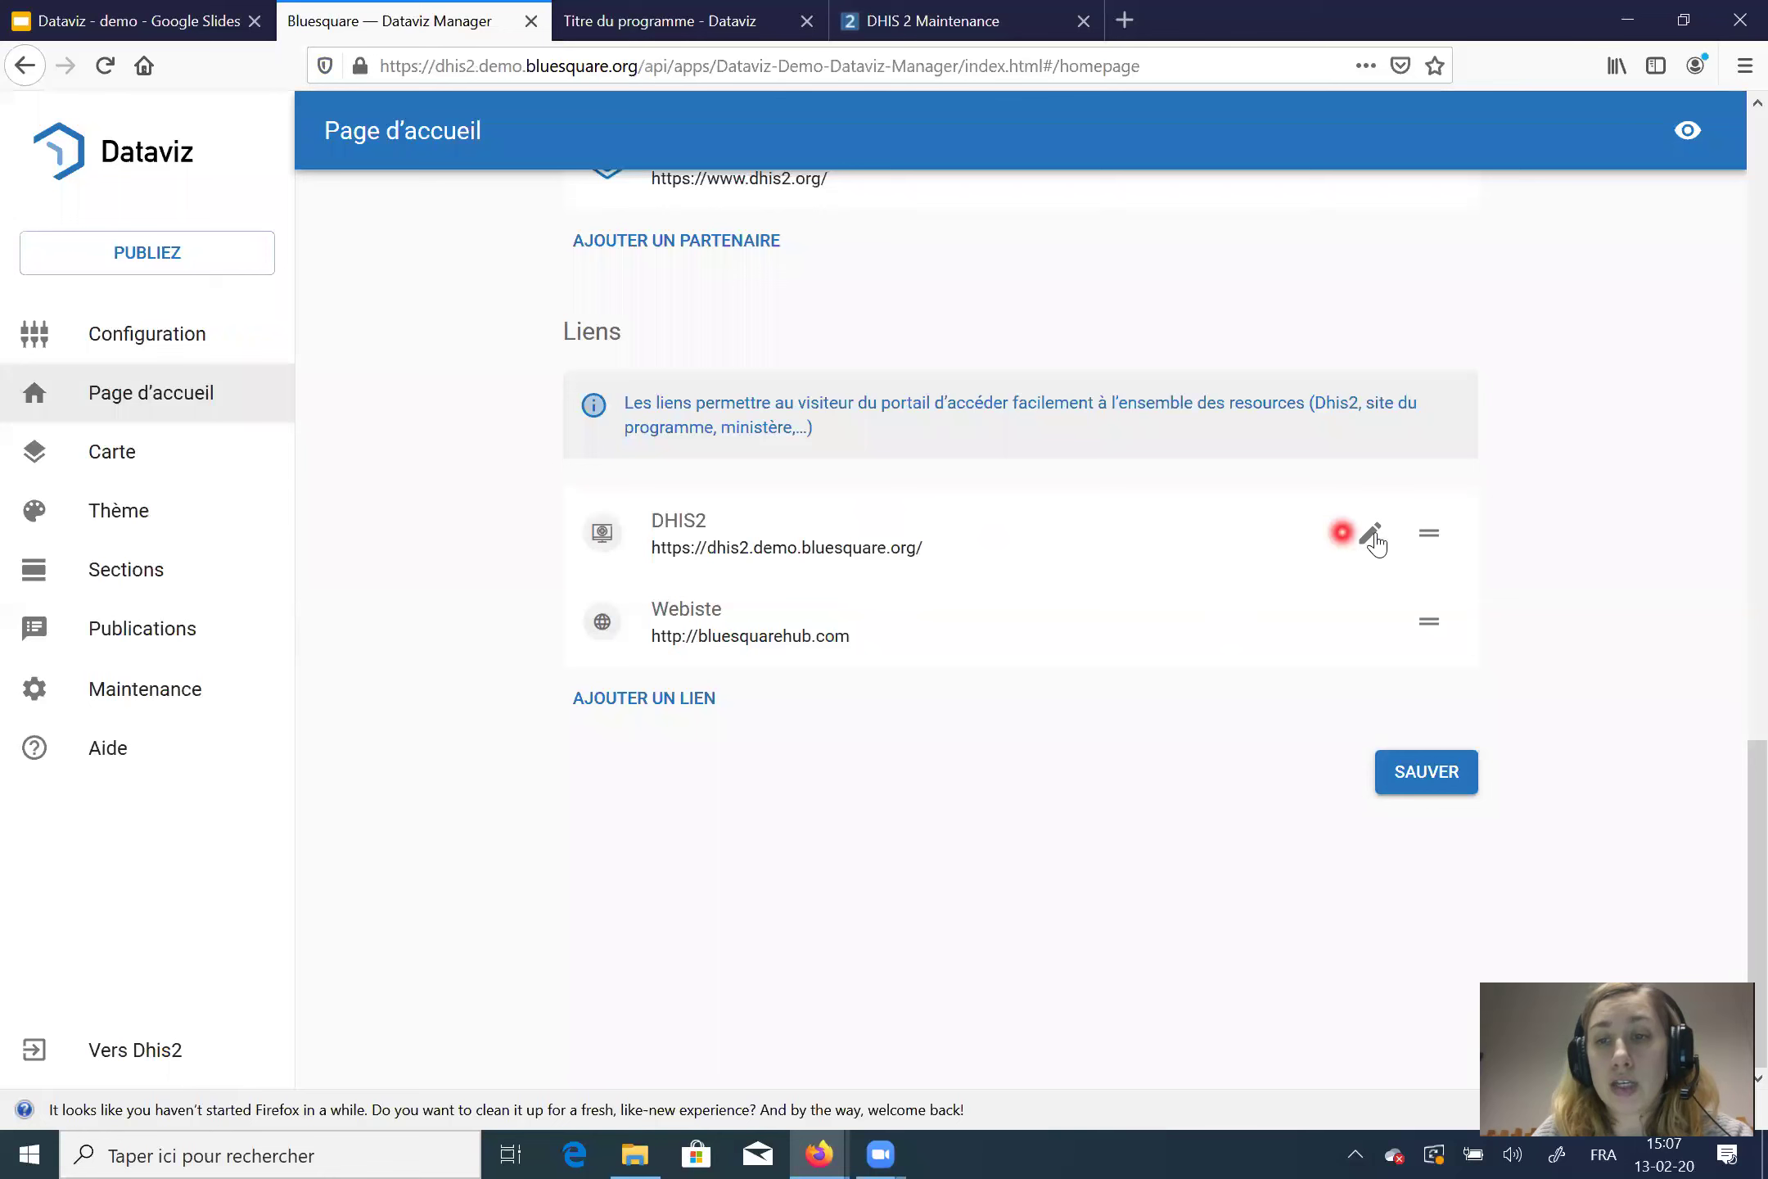
left_click(1378, 539)
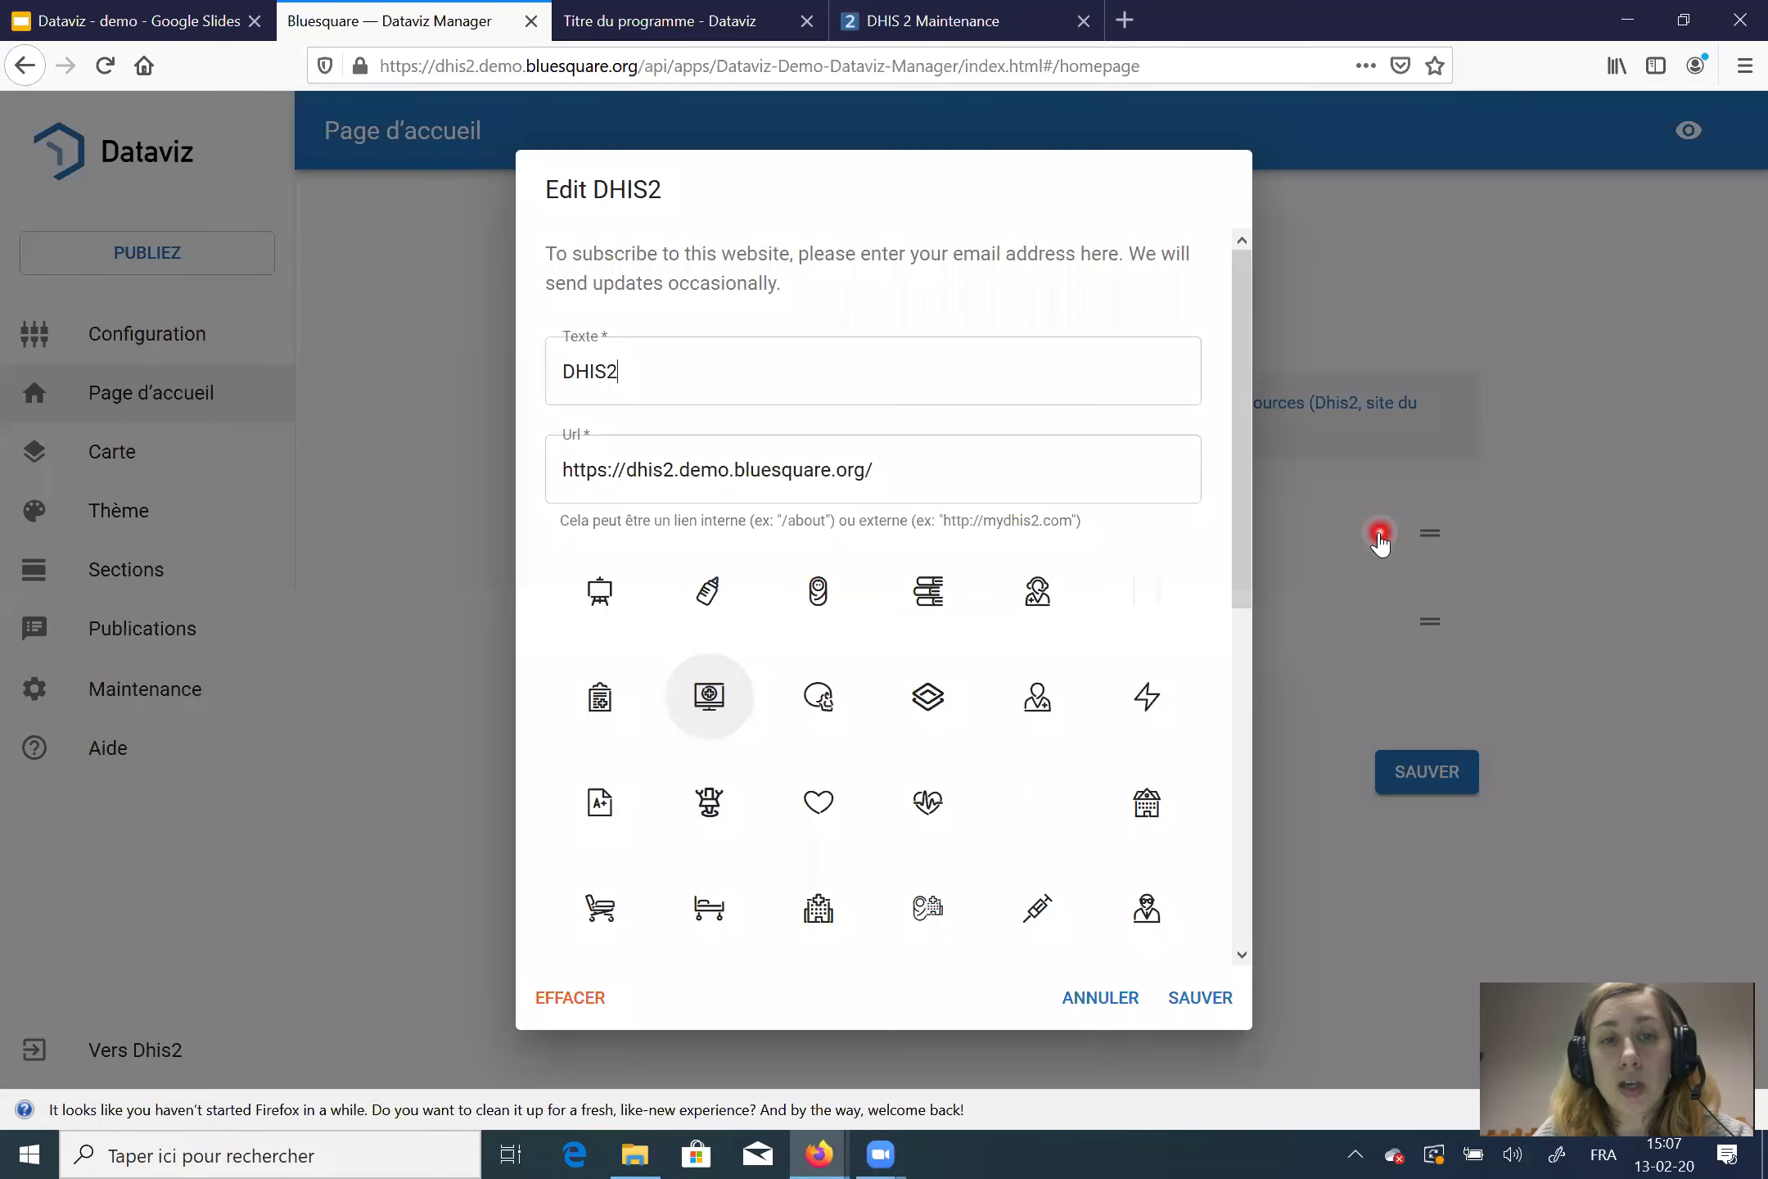
left_click(649, 382)
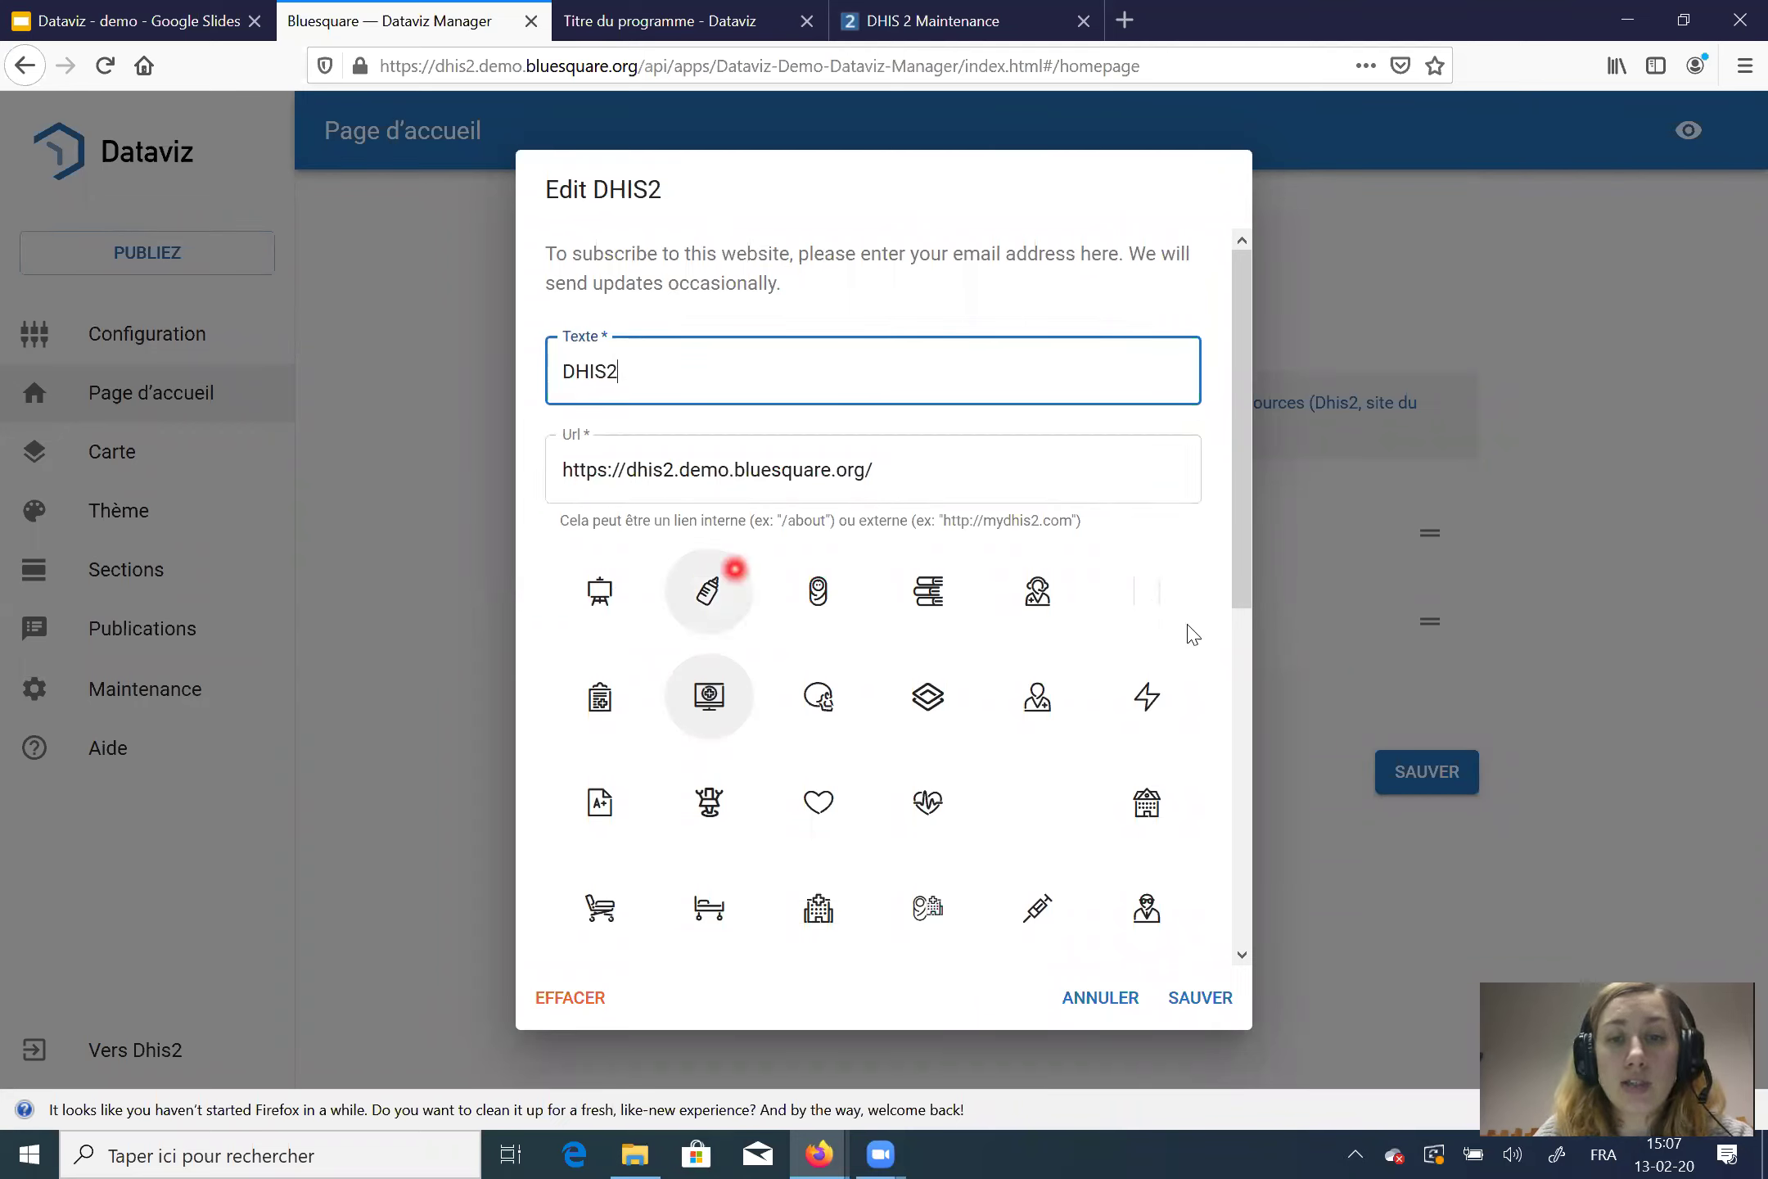
scroll(1150, 654, "down", 3)
scroll(1151, 655, "down", 4)
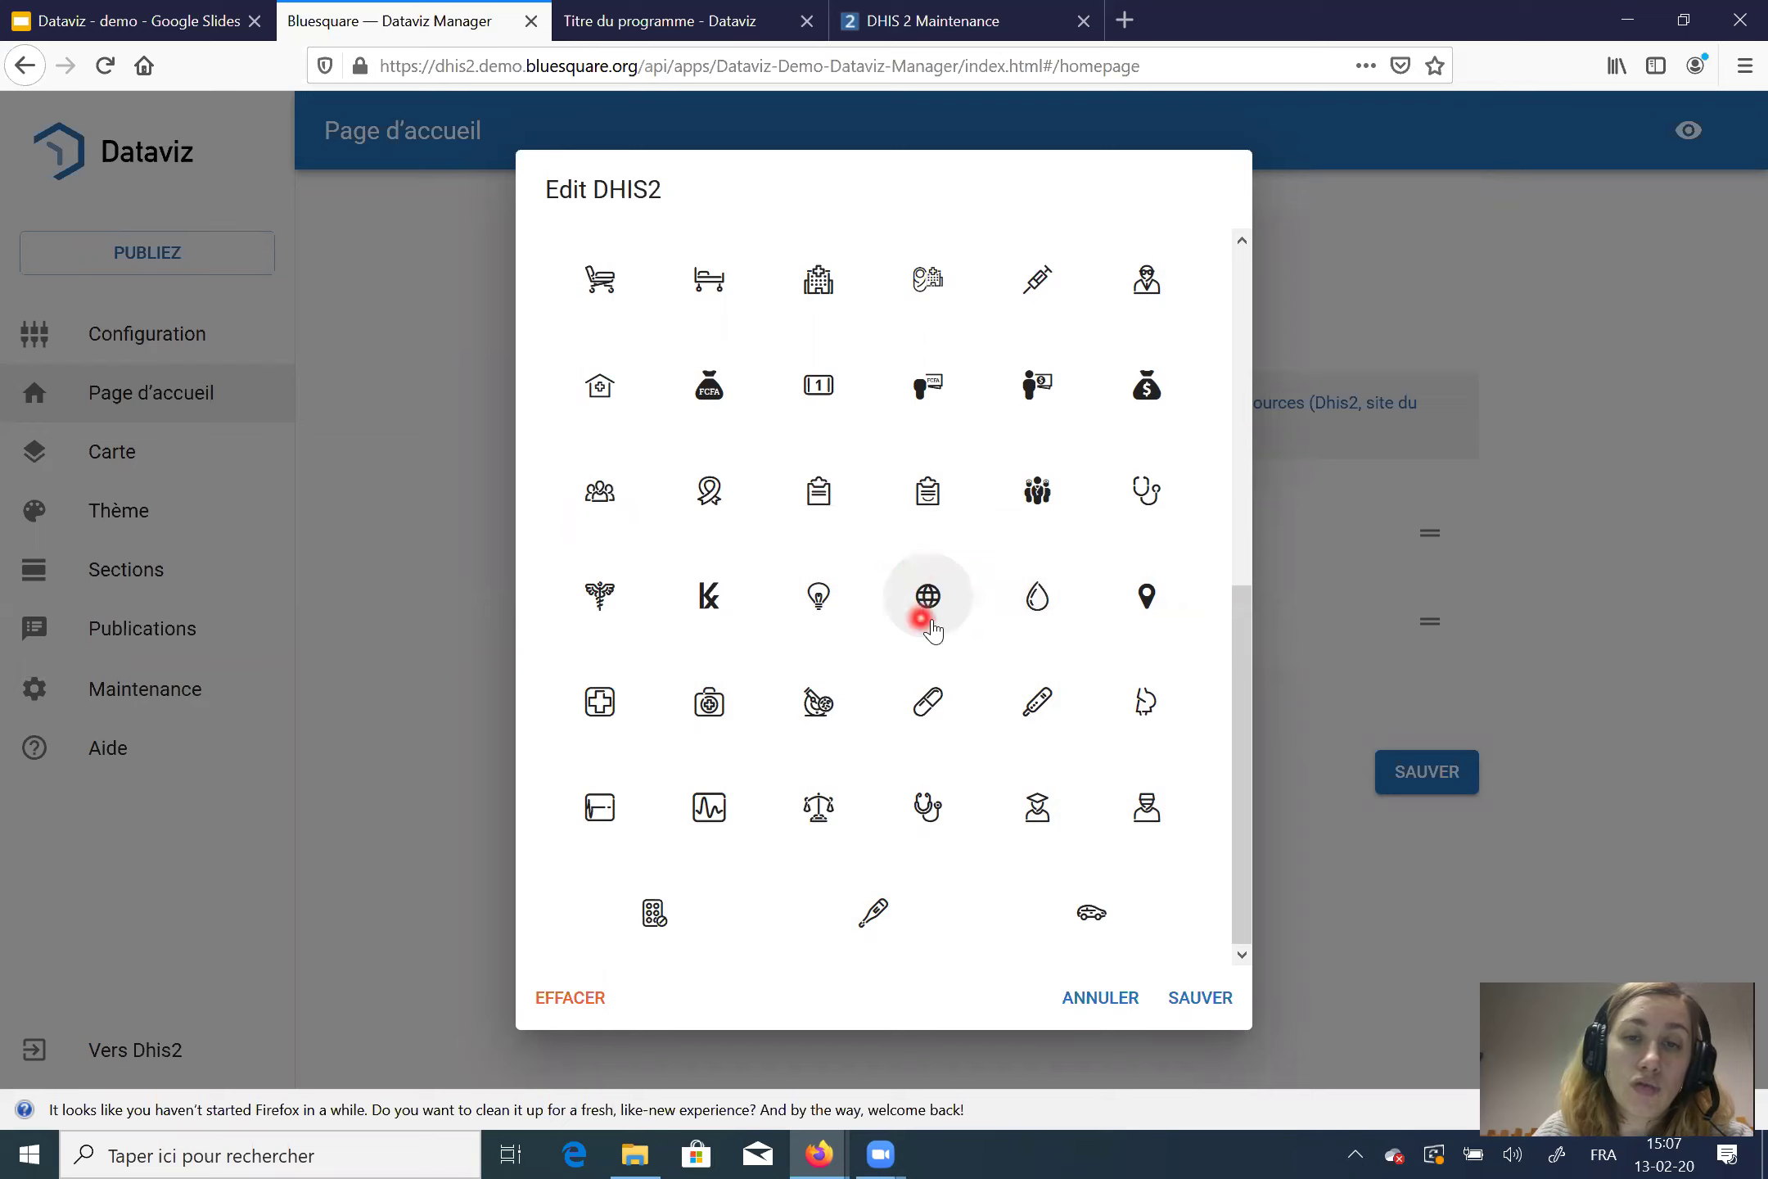
left_click(1195, 1005)
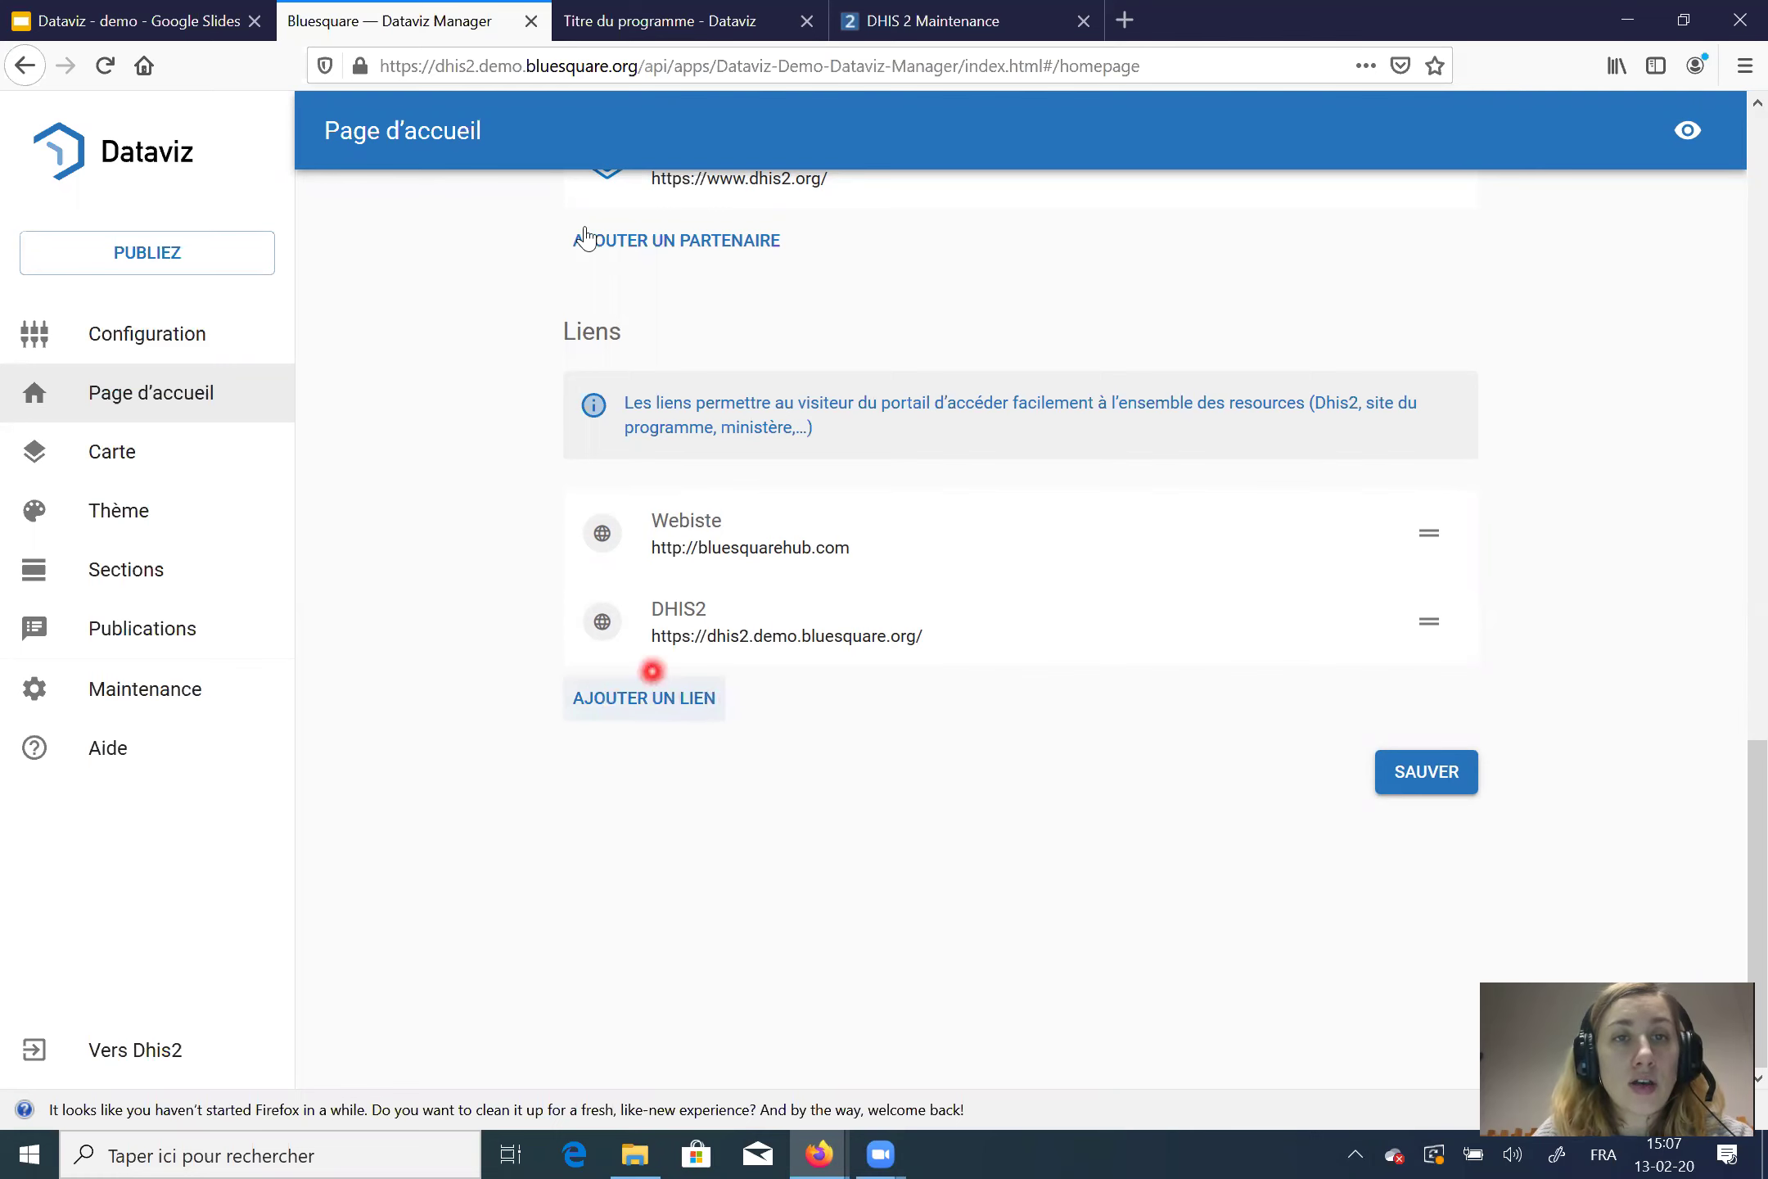
left_click(589, 18)
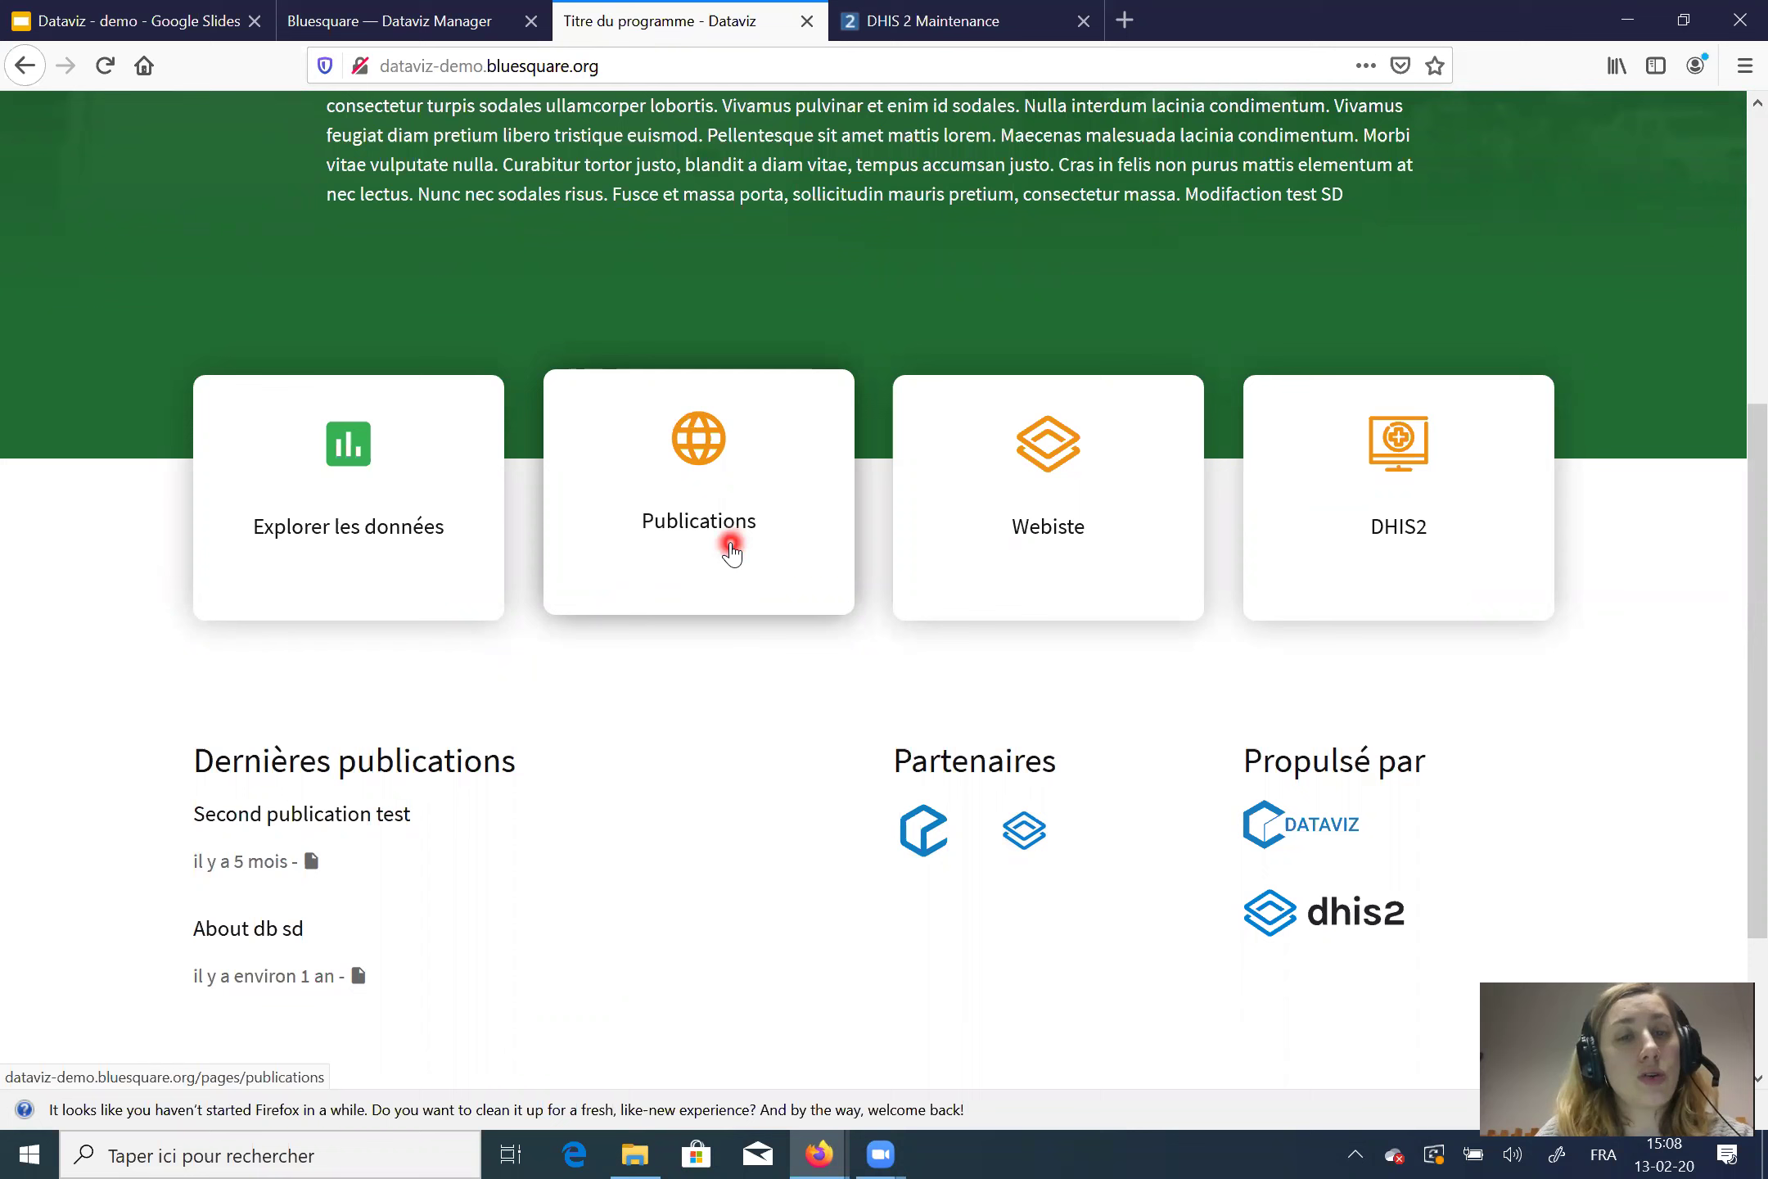
left_click(418, 17)
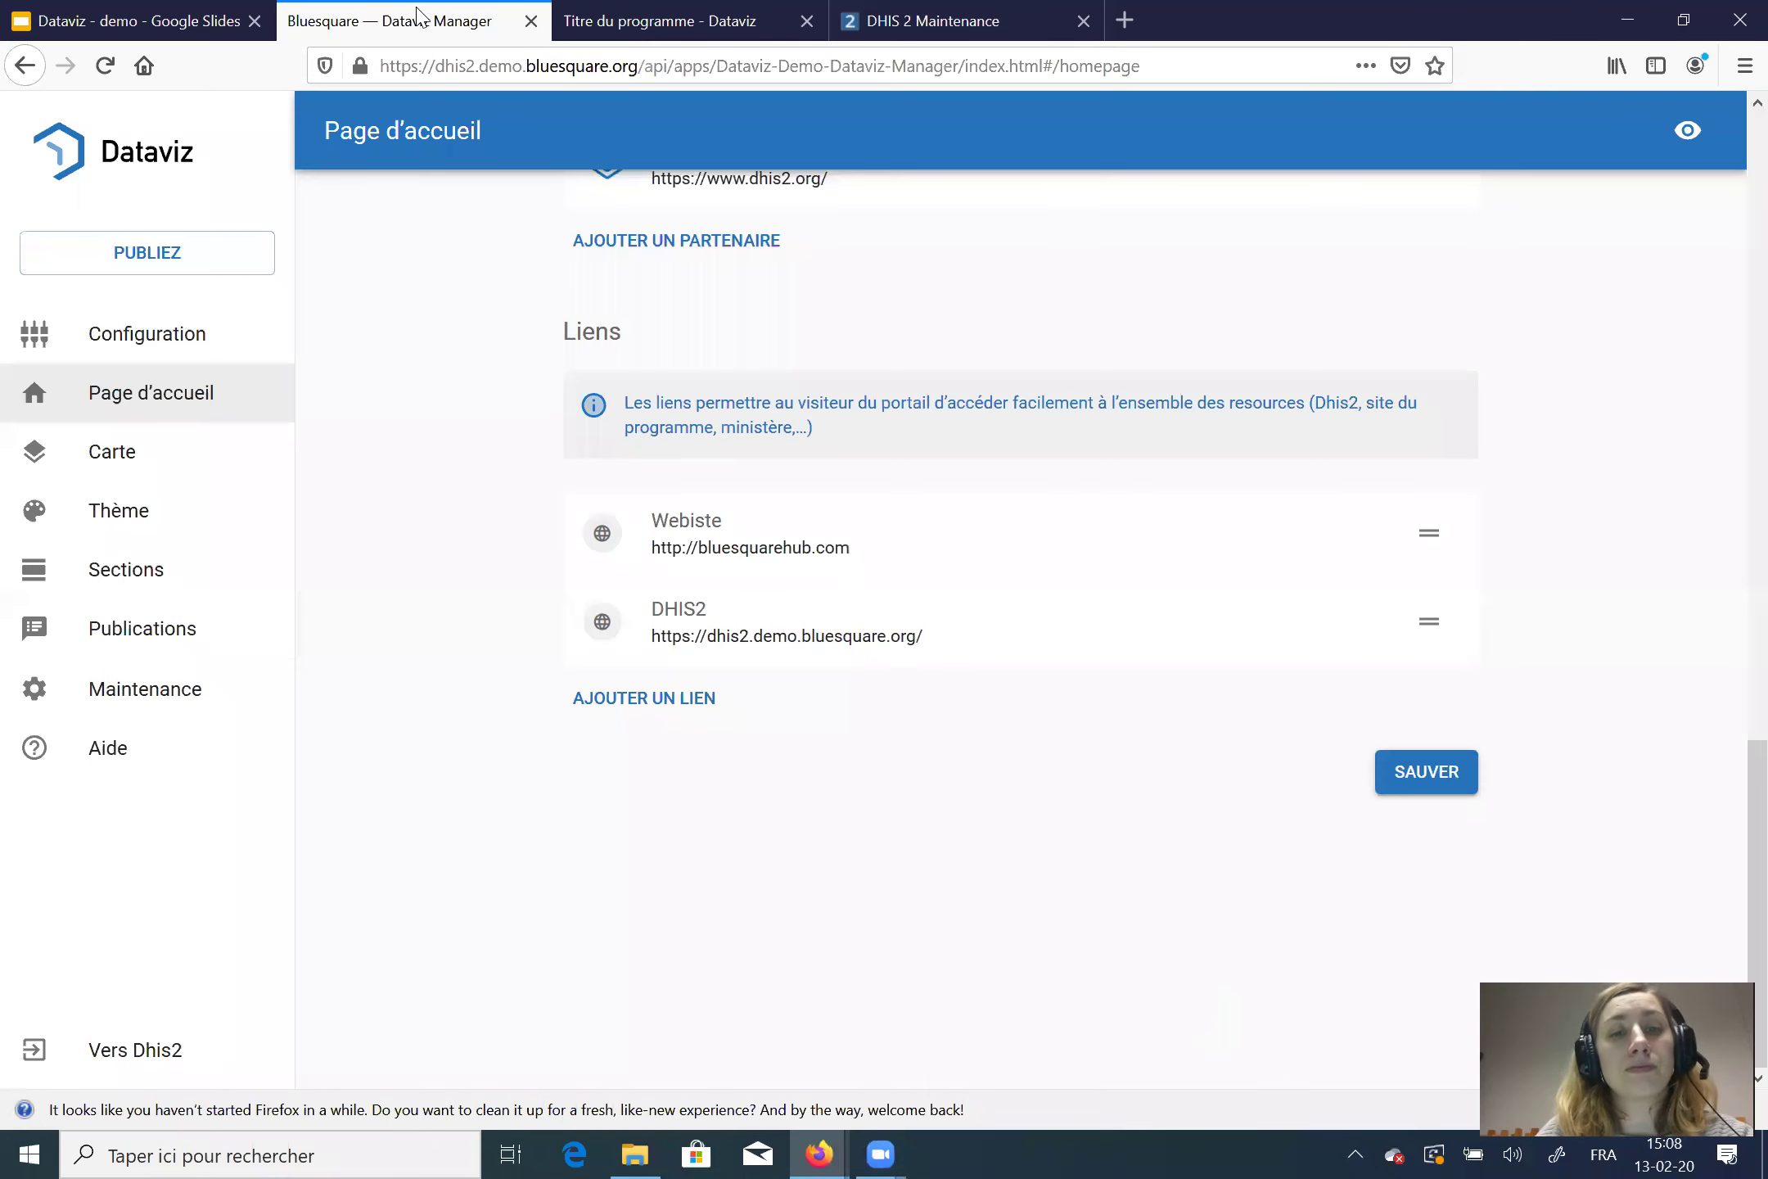
Step: In the Thème settings, change the main colour to a bright lime green with RGB 125, 230, 25 and alpha 1
left_click(139, 531)
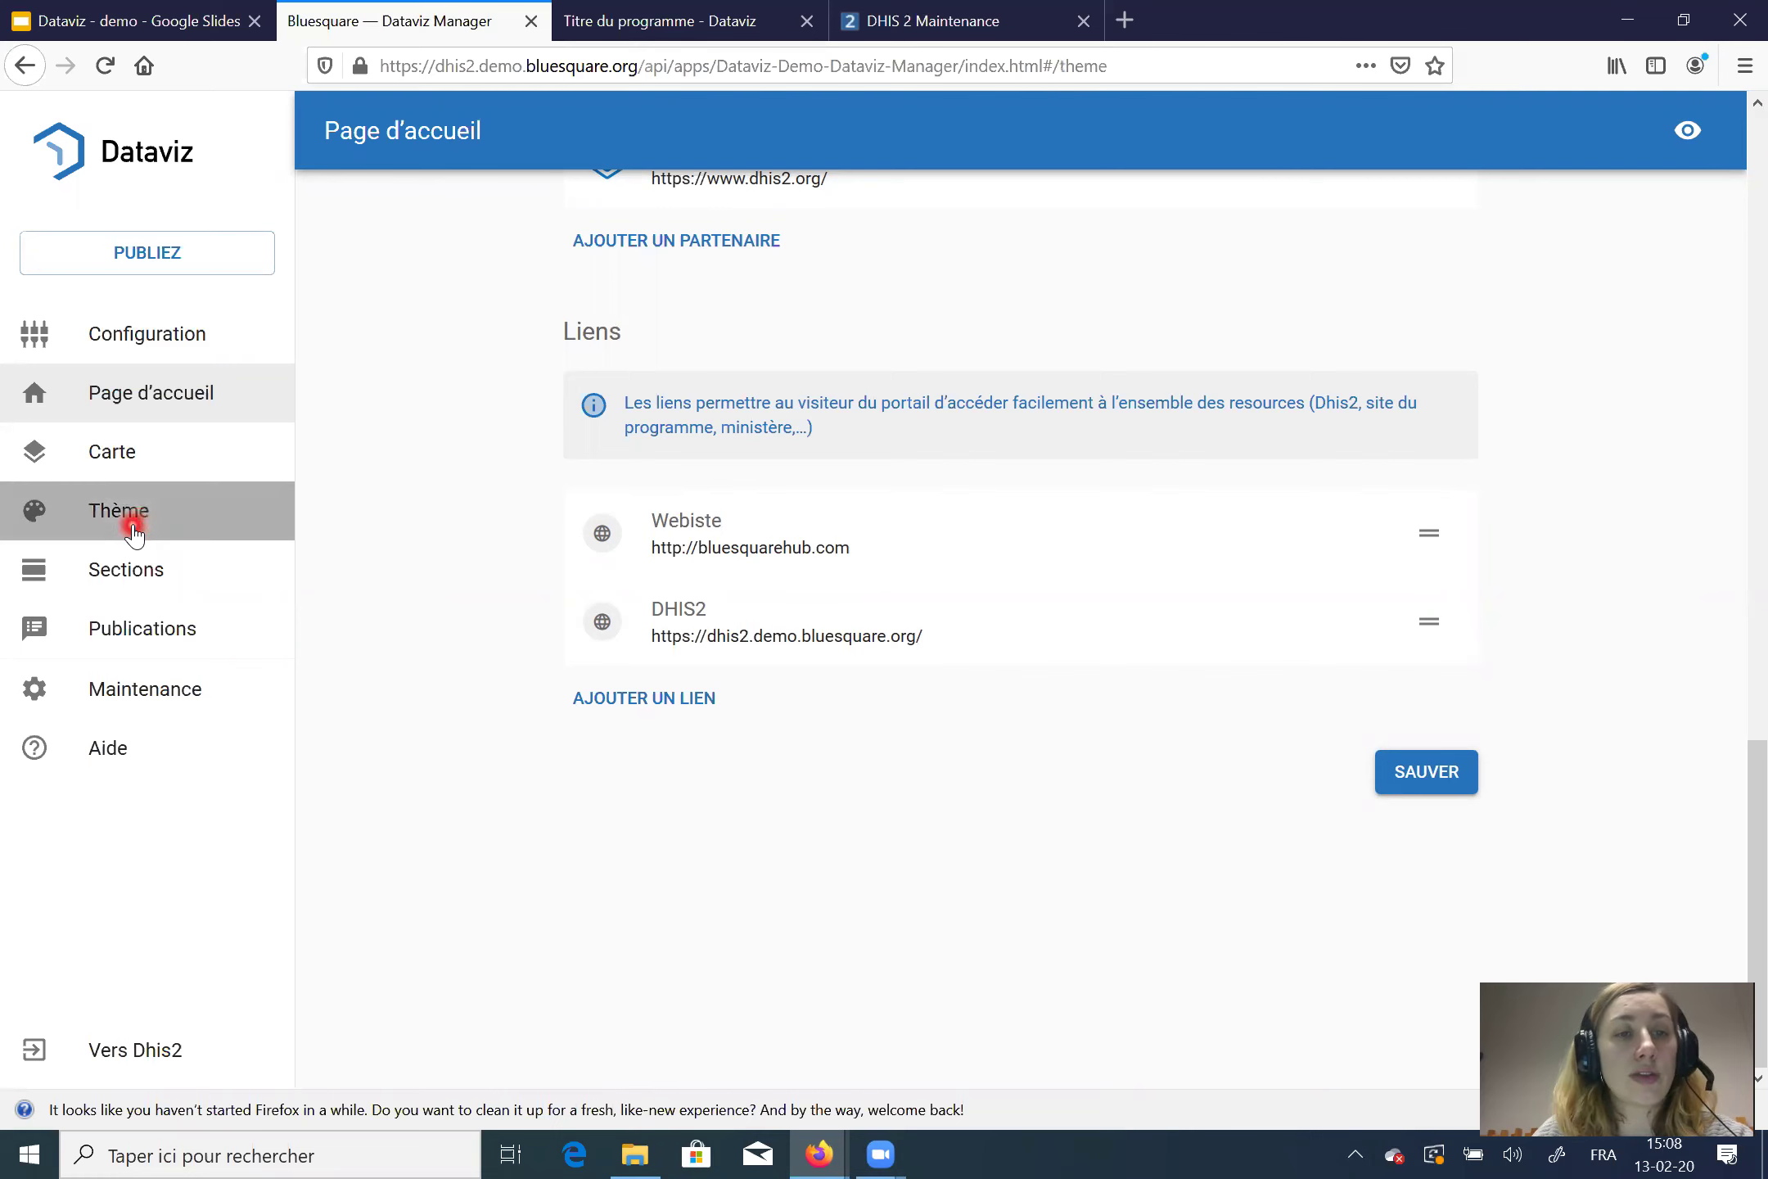
scroll(796, 667, "up", 4)
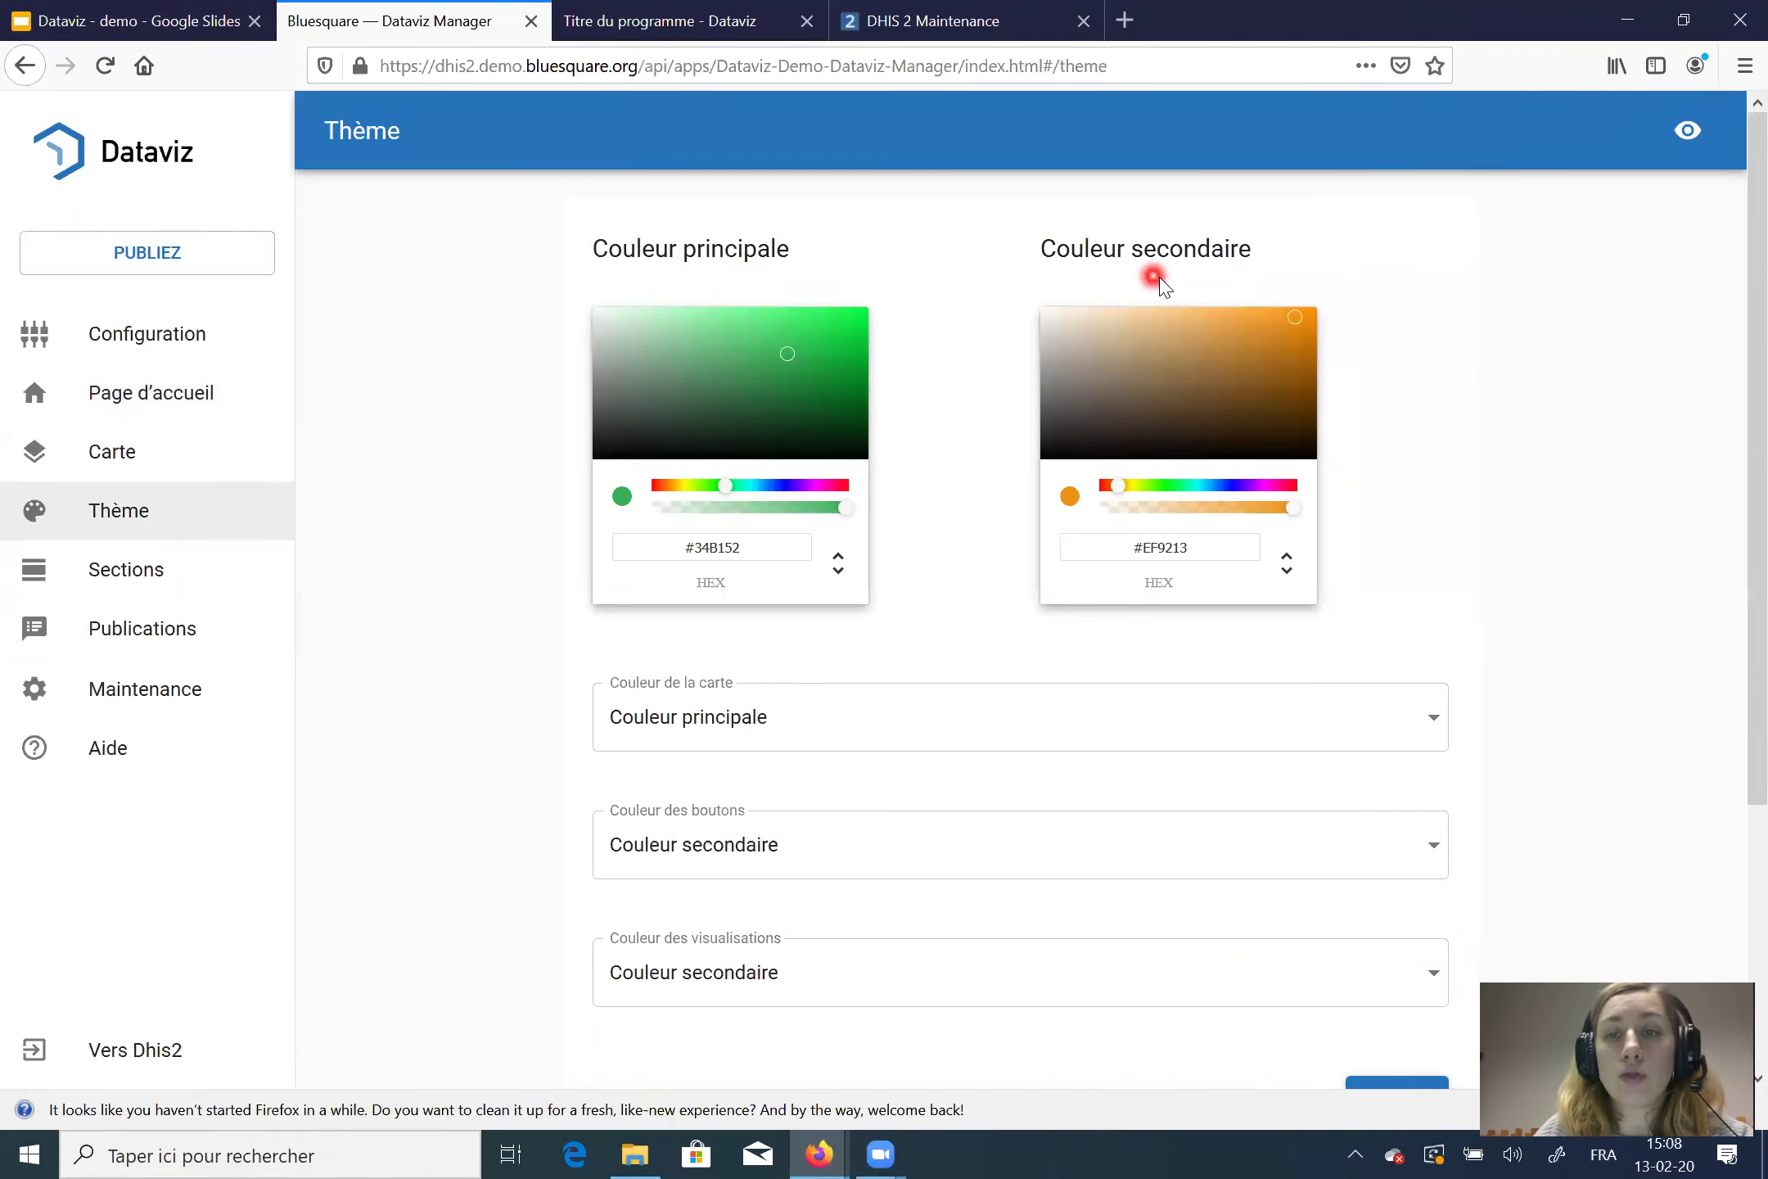
left_click(714, 349)
left_click(771, 410)
left_click(837, 323)
left_click(725, 488)
mouse_move(727, 491)
left_mouse_down()
mouse_move(821, 494)
mouse_move(701, 488)
left_mouse_up()
left_click(844, 509)
left_click(696, 546)
left_click(620, 554)
left_click(787, 554)
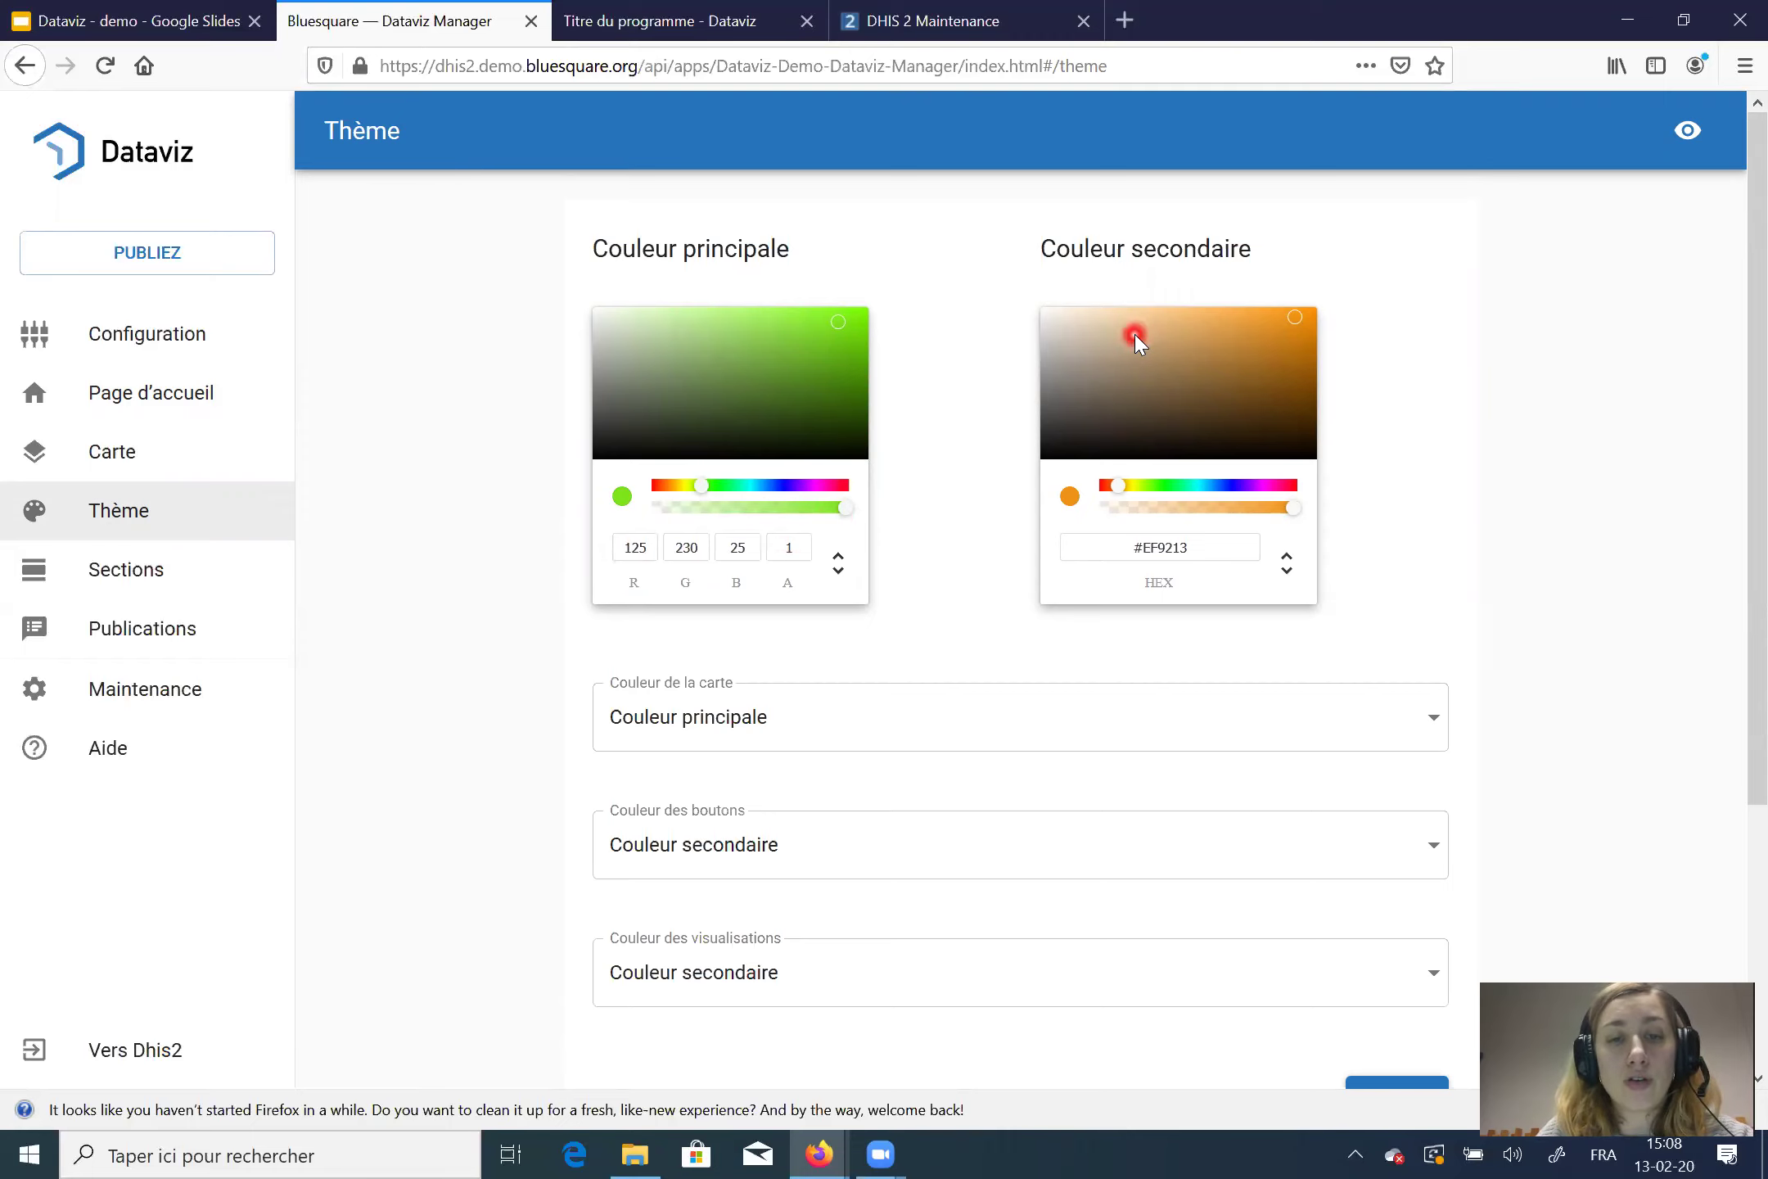
Step: Set the theme's map colour to Couleur secondaire and review the button colour choices, keeping Couleur secondaire
scroll(1136, 340, "down", 3)
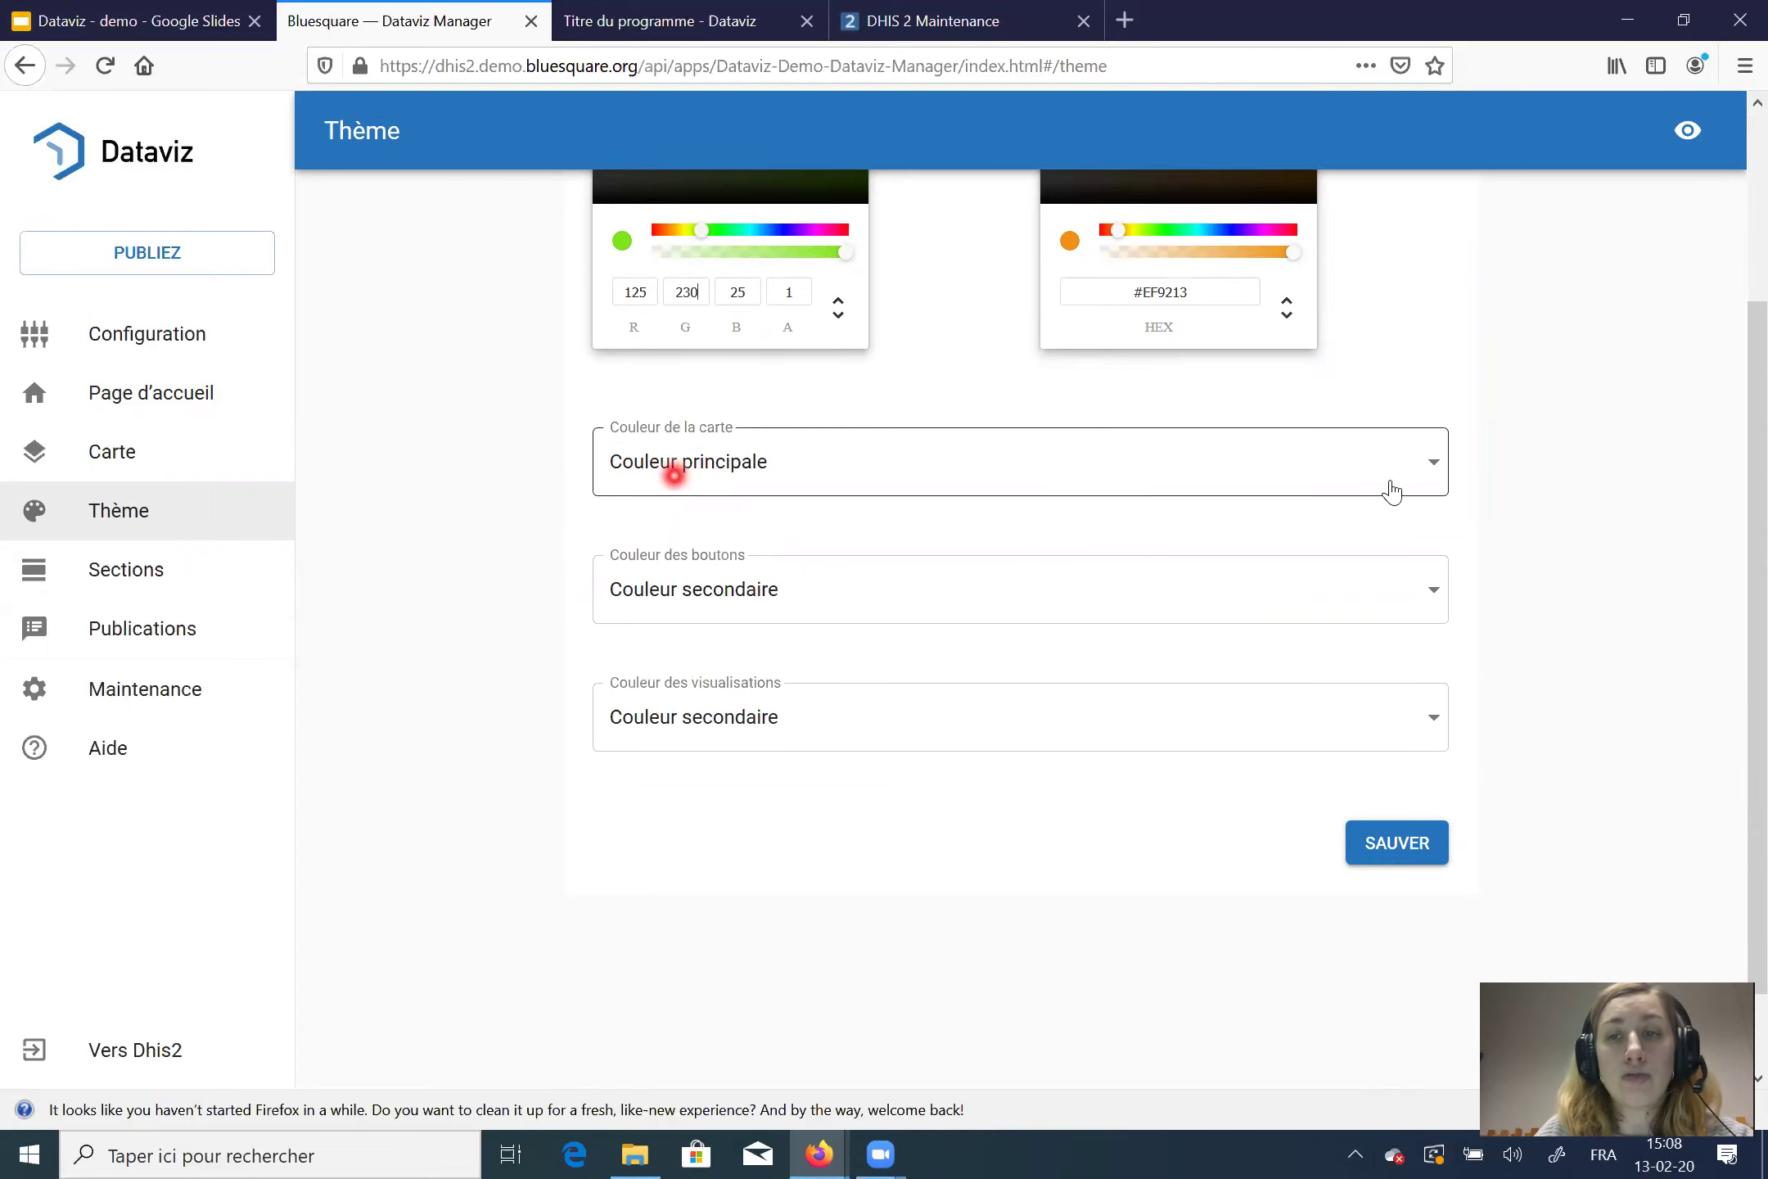
left_click(1435, 475)
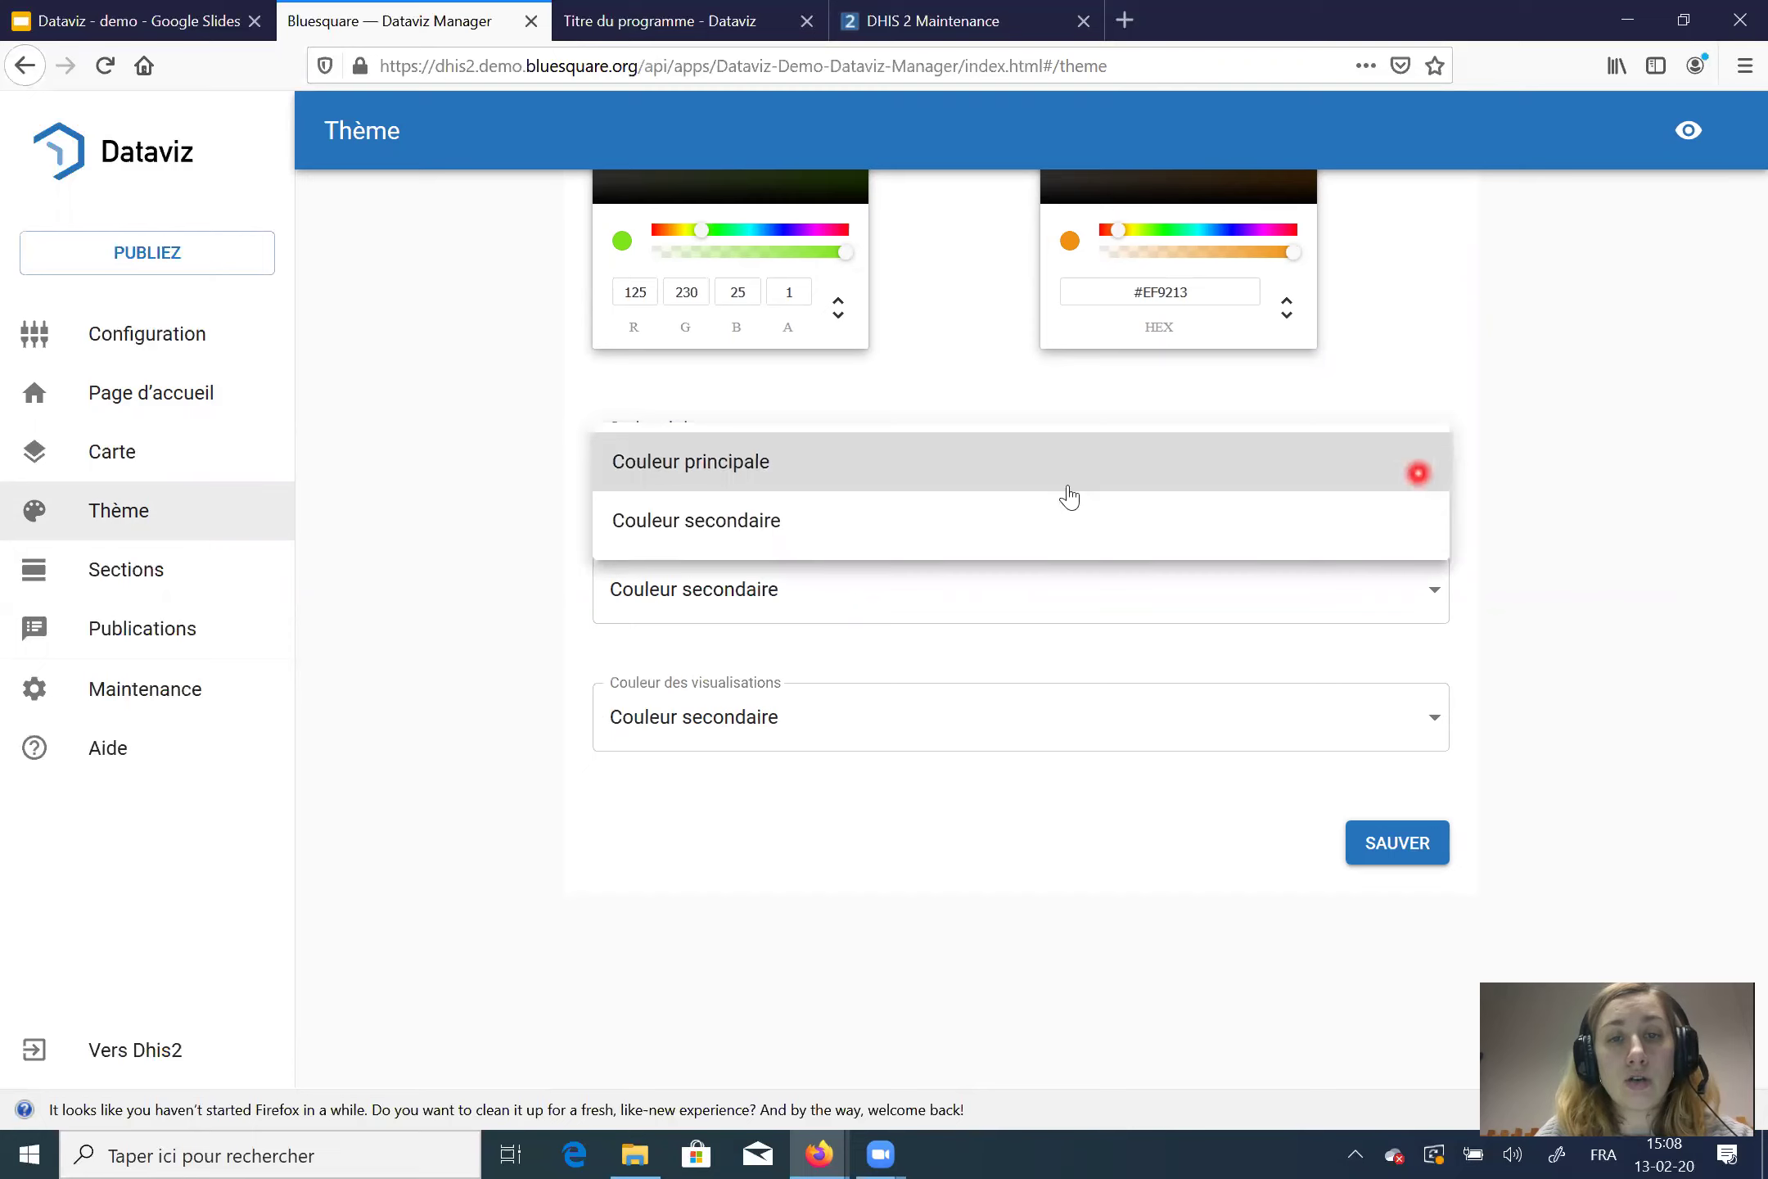
left_click(758, 536)
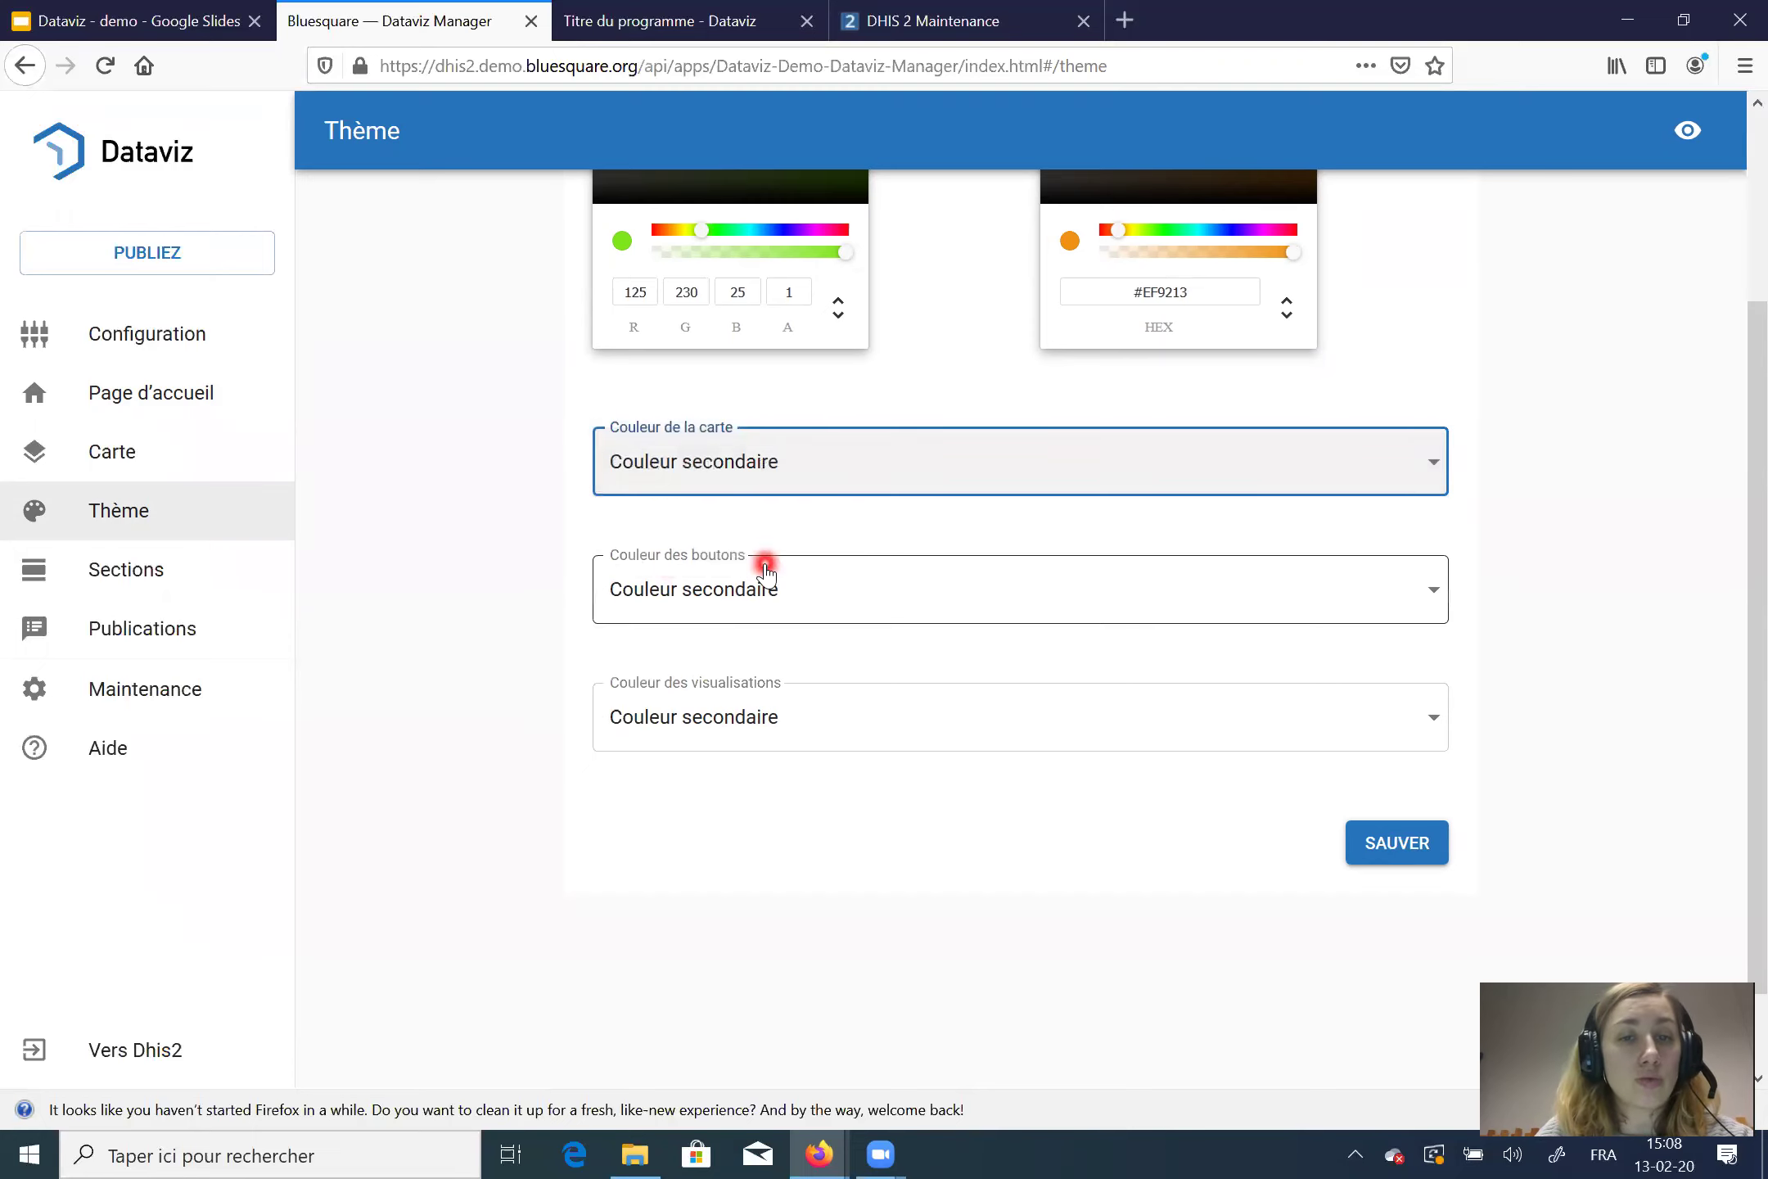
left_click(905, 602)
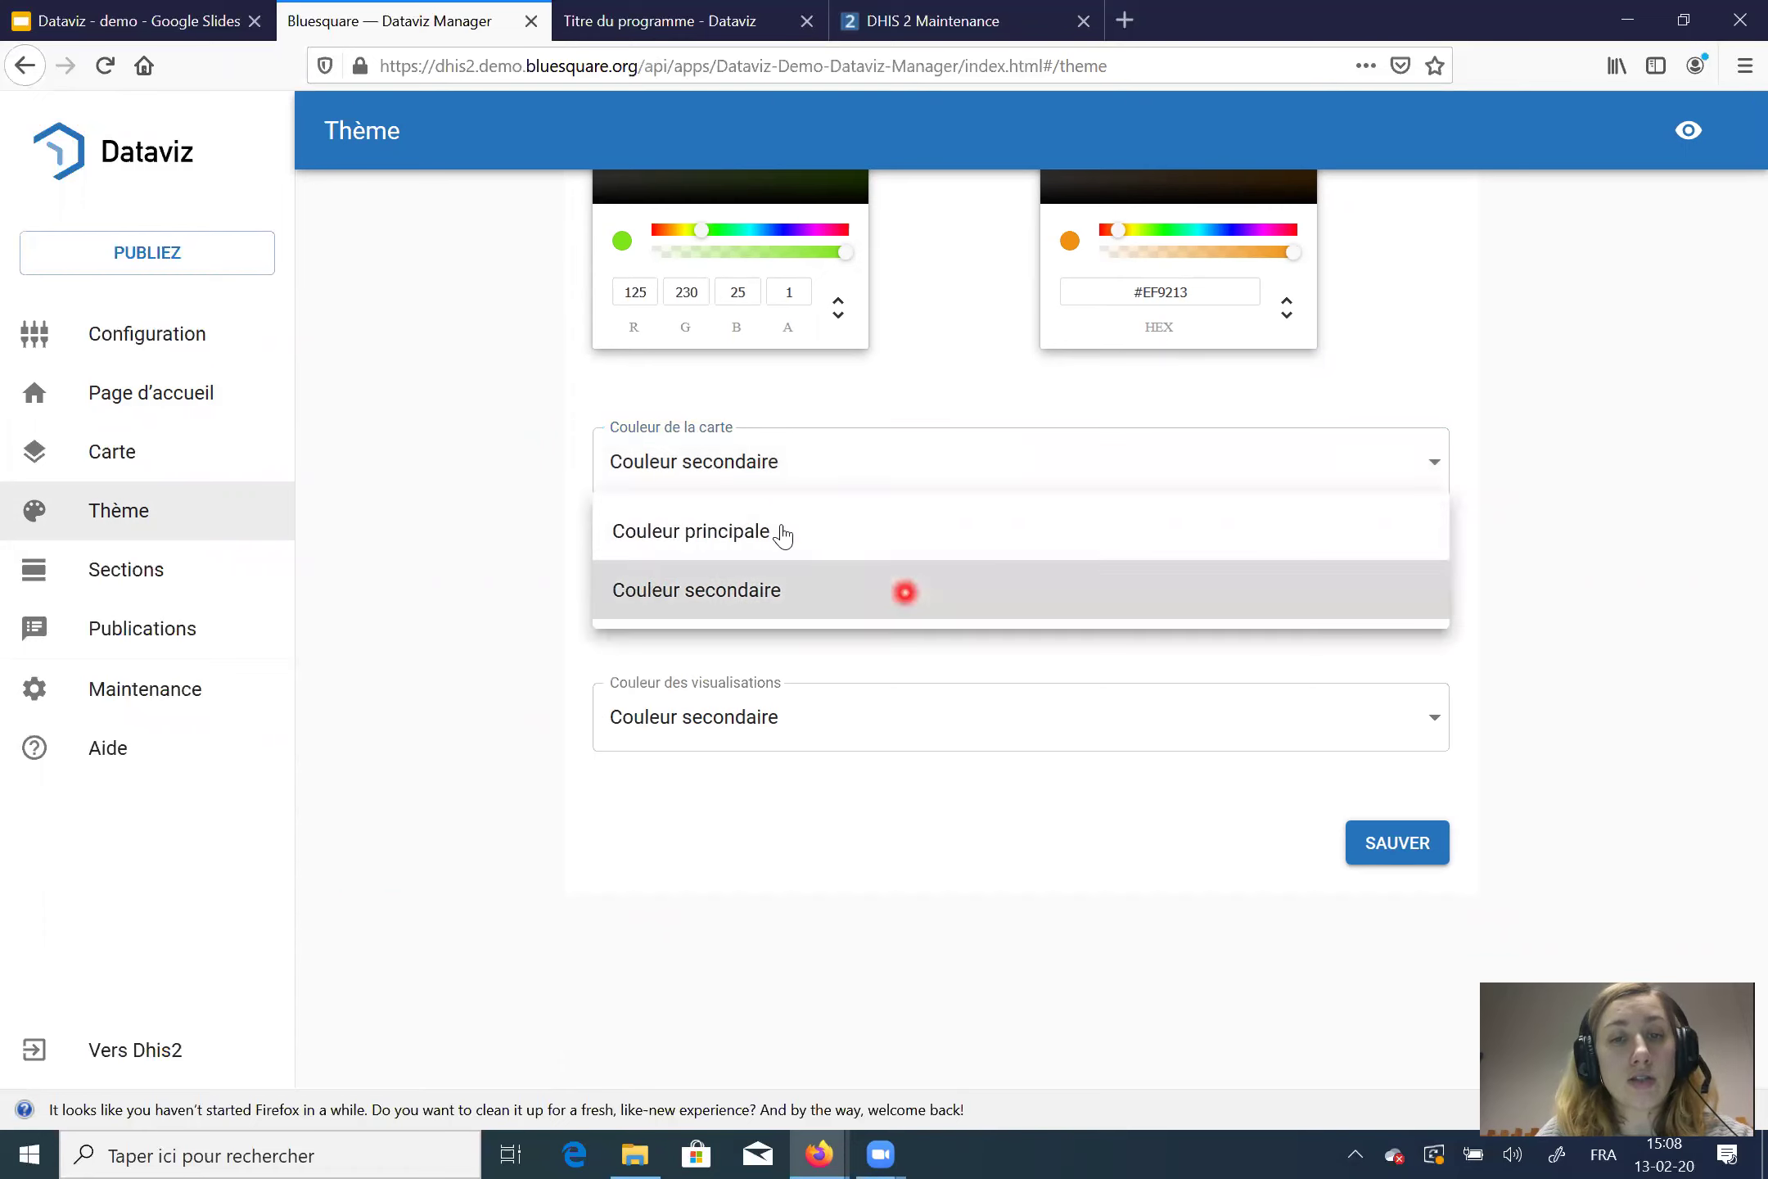
left_click(822, 648)
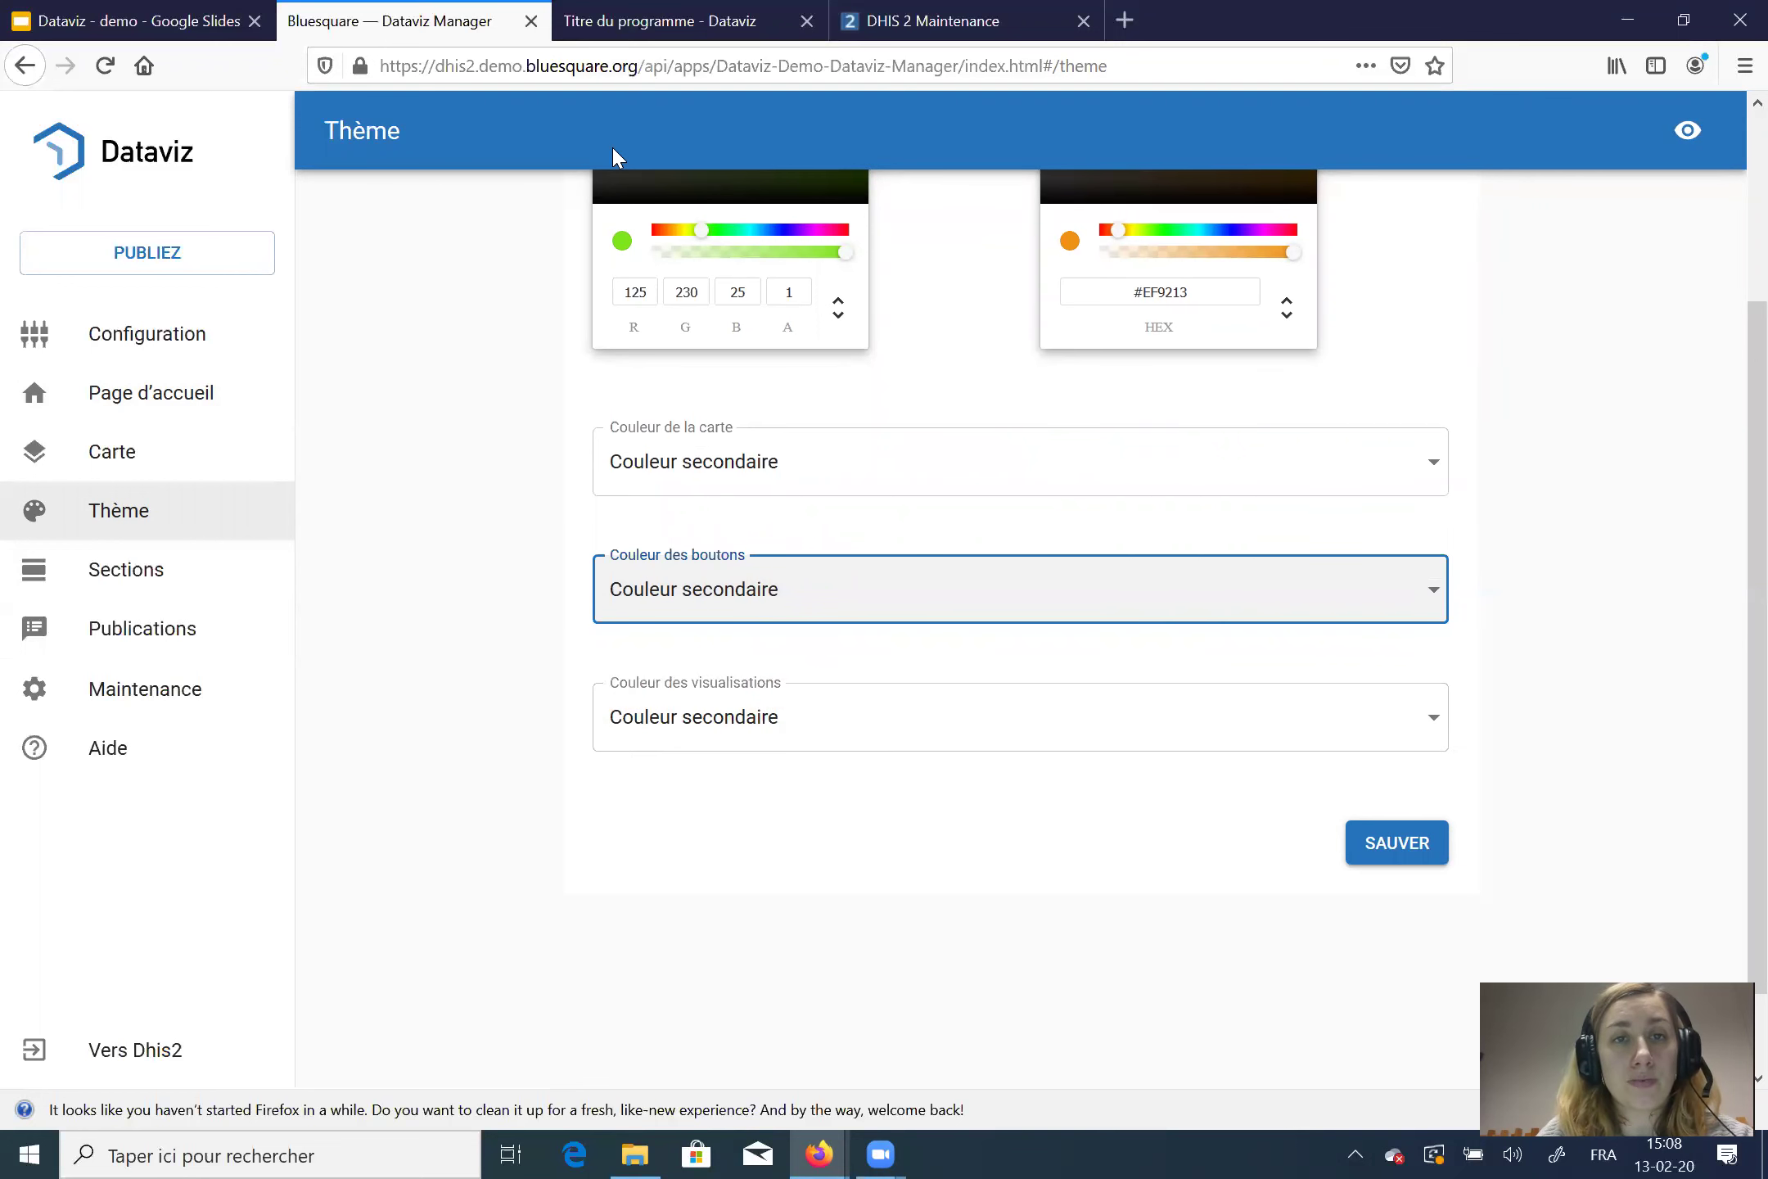
Step: Examine how theme colours are used on the public portal's home page and its Sierra Leone data page, and return to the theme settings
key("ctrl+Tab")
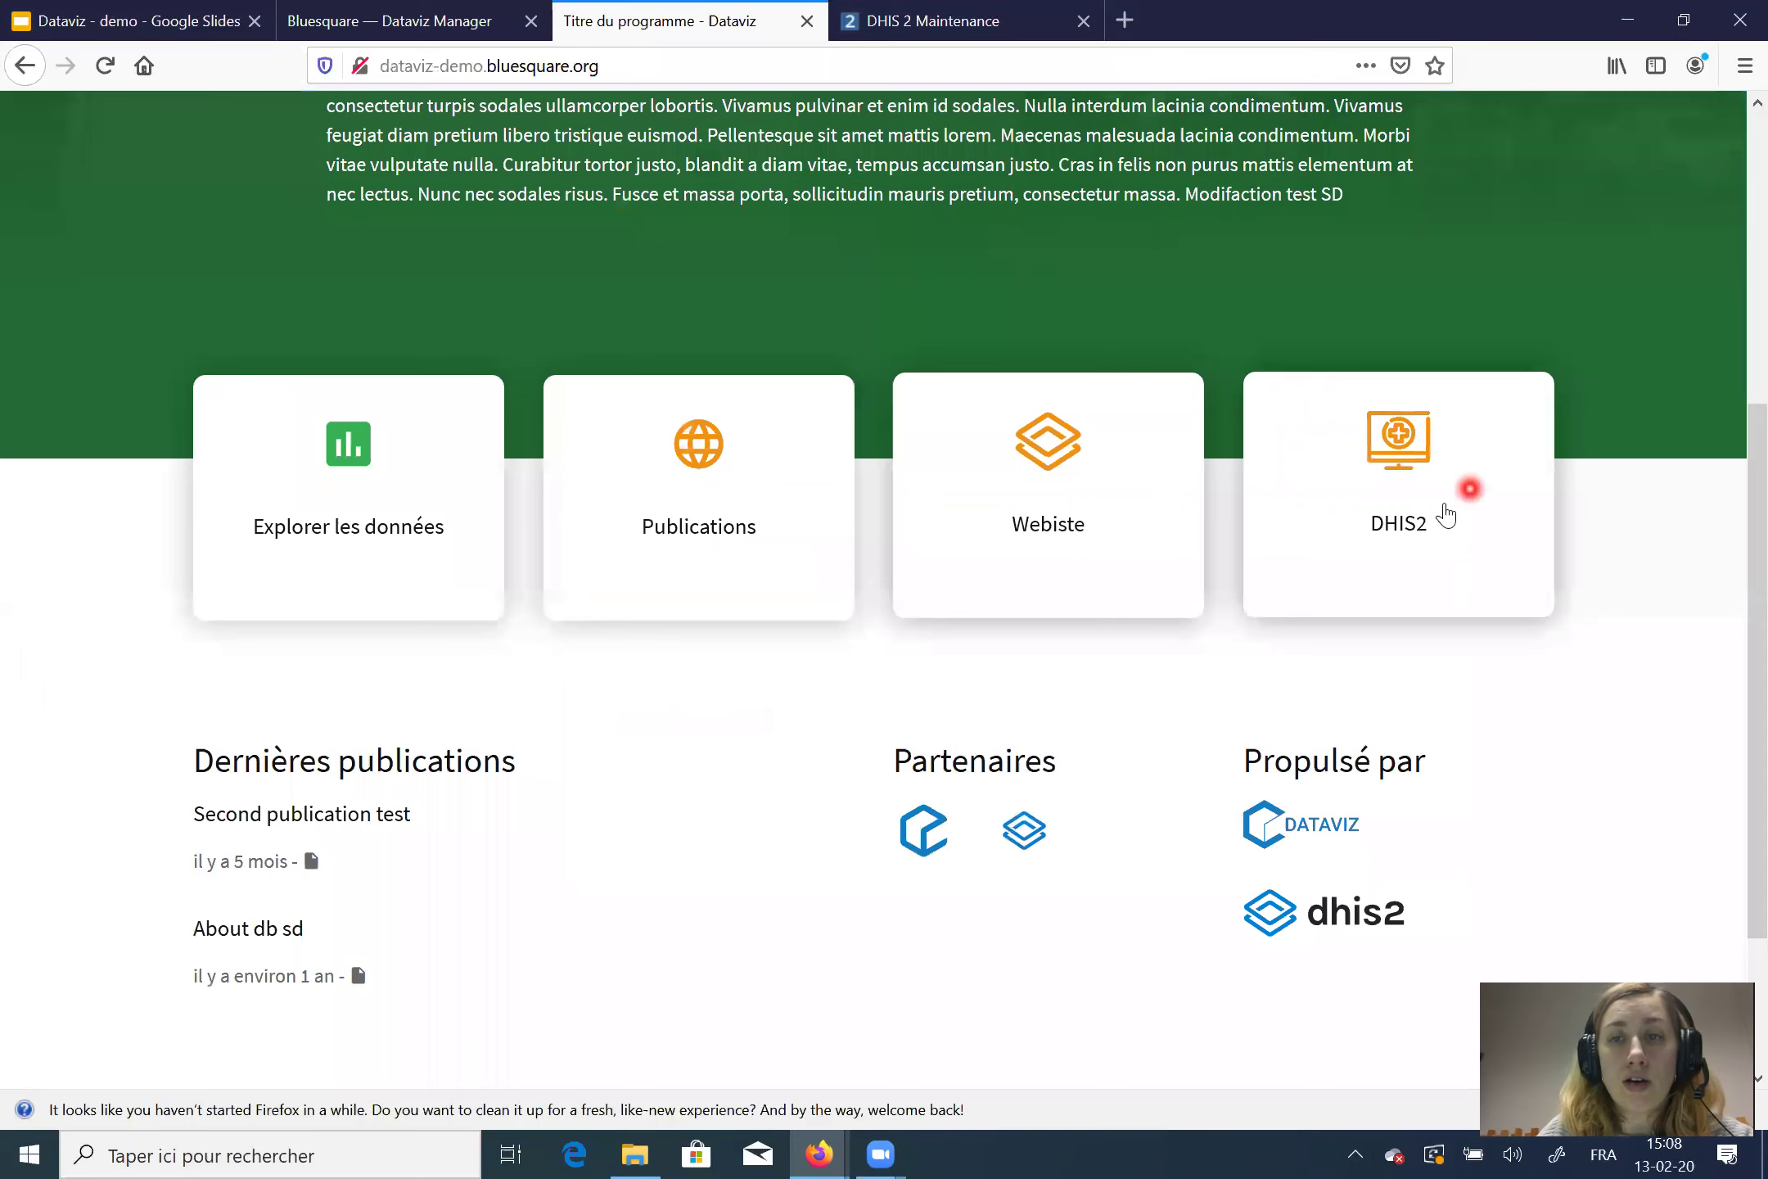
scroll(1445, 514, "up", 5)
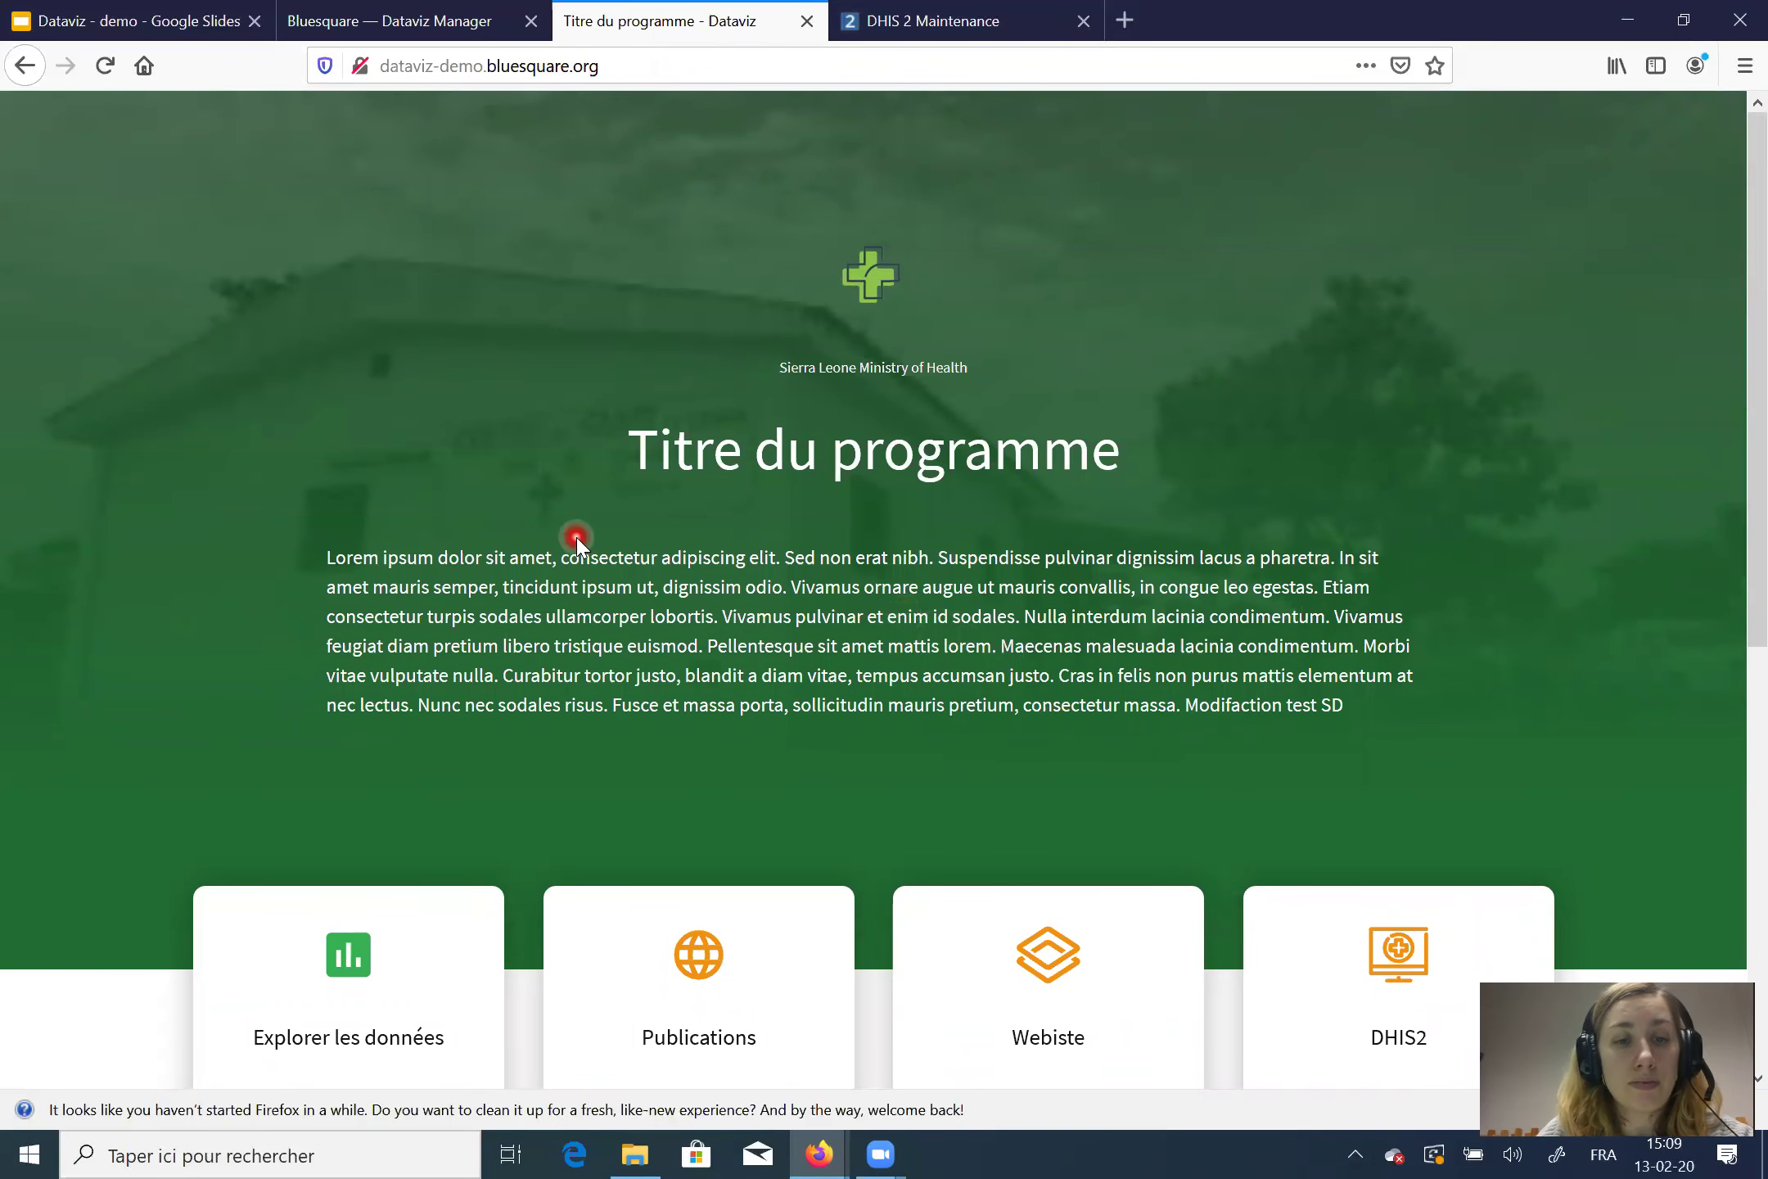
scroll(390, 840, "down", 3)
left_click(367, 843)
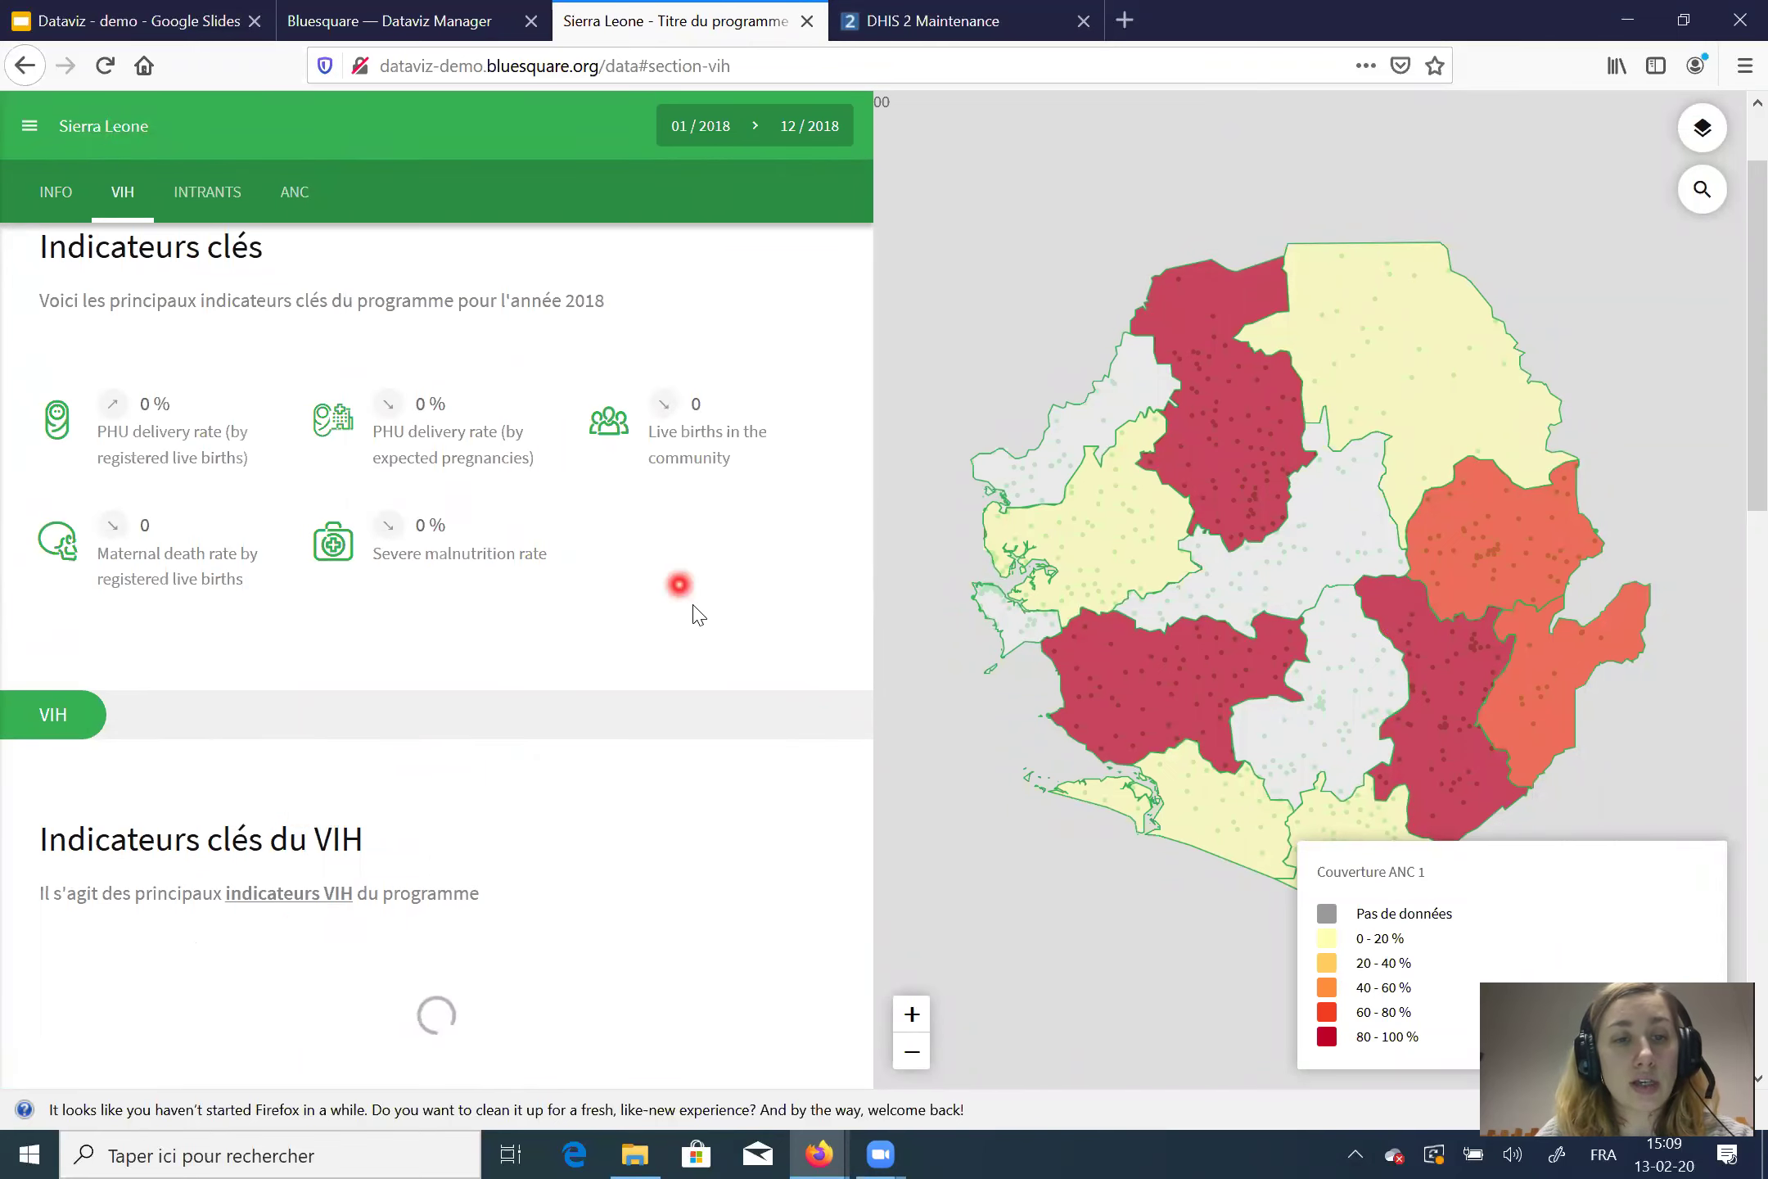
scroll(694, 613, "down", 1)
scroll(571, 651, "down", 3)
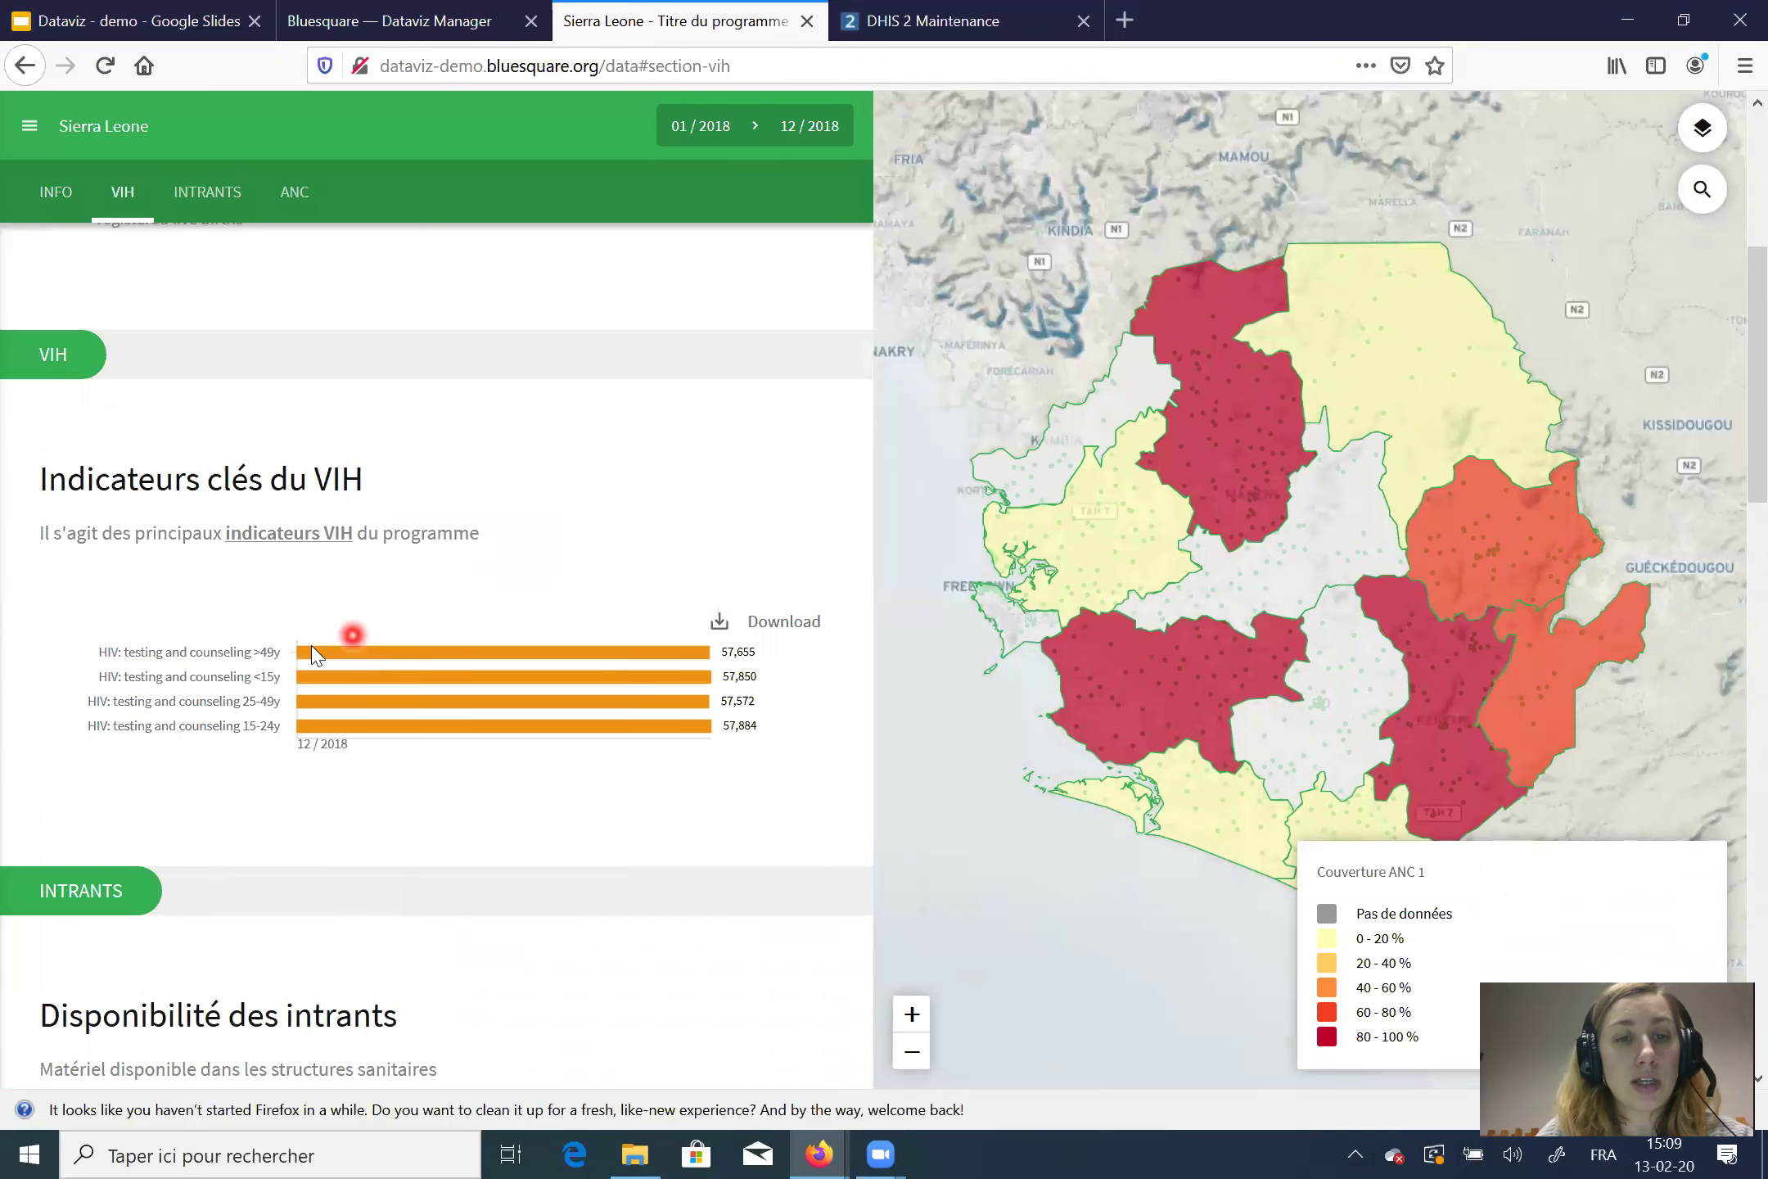
scroll(606, 737, "up", 2)
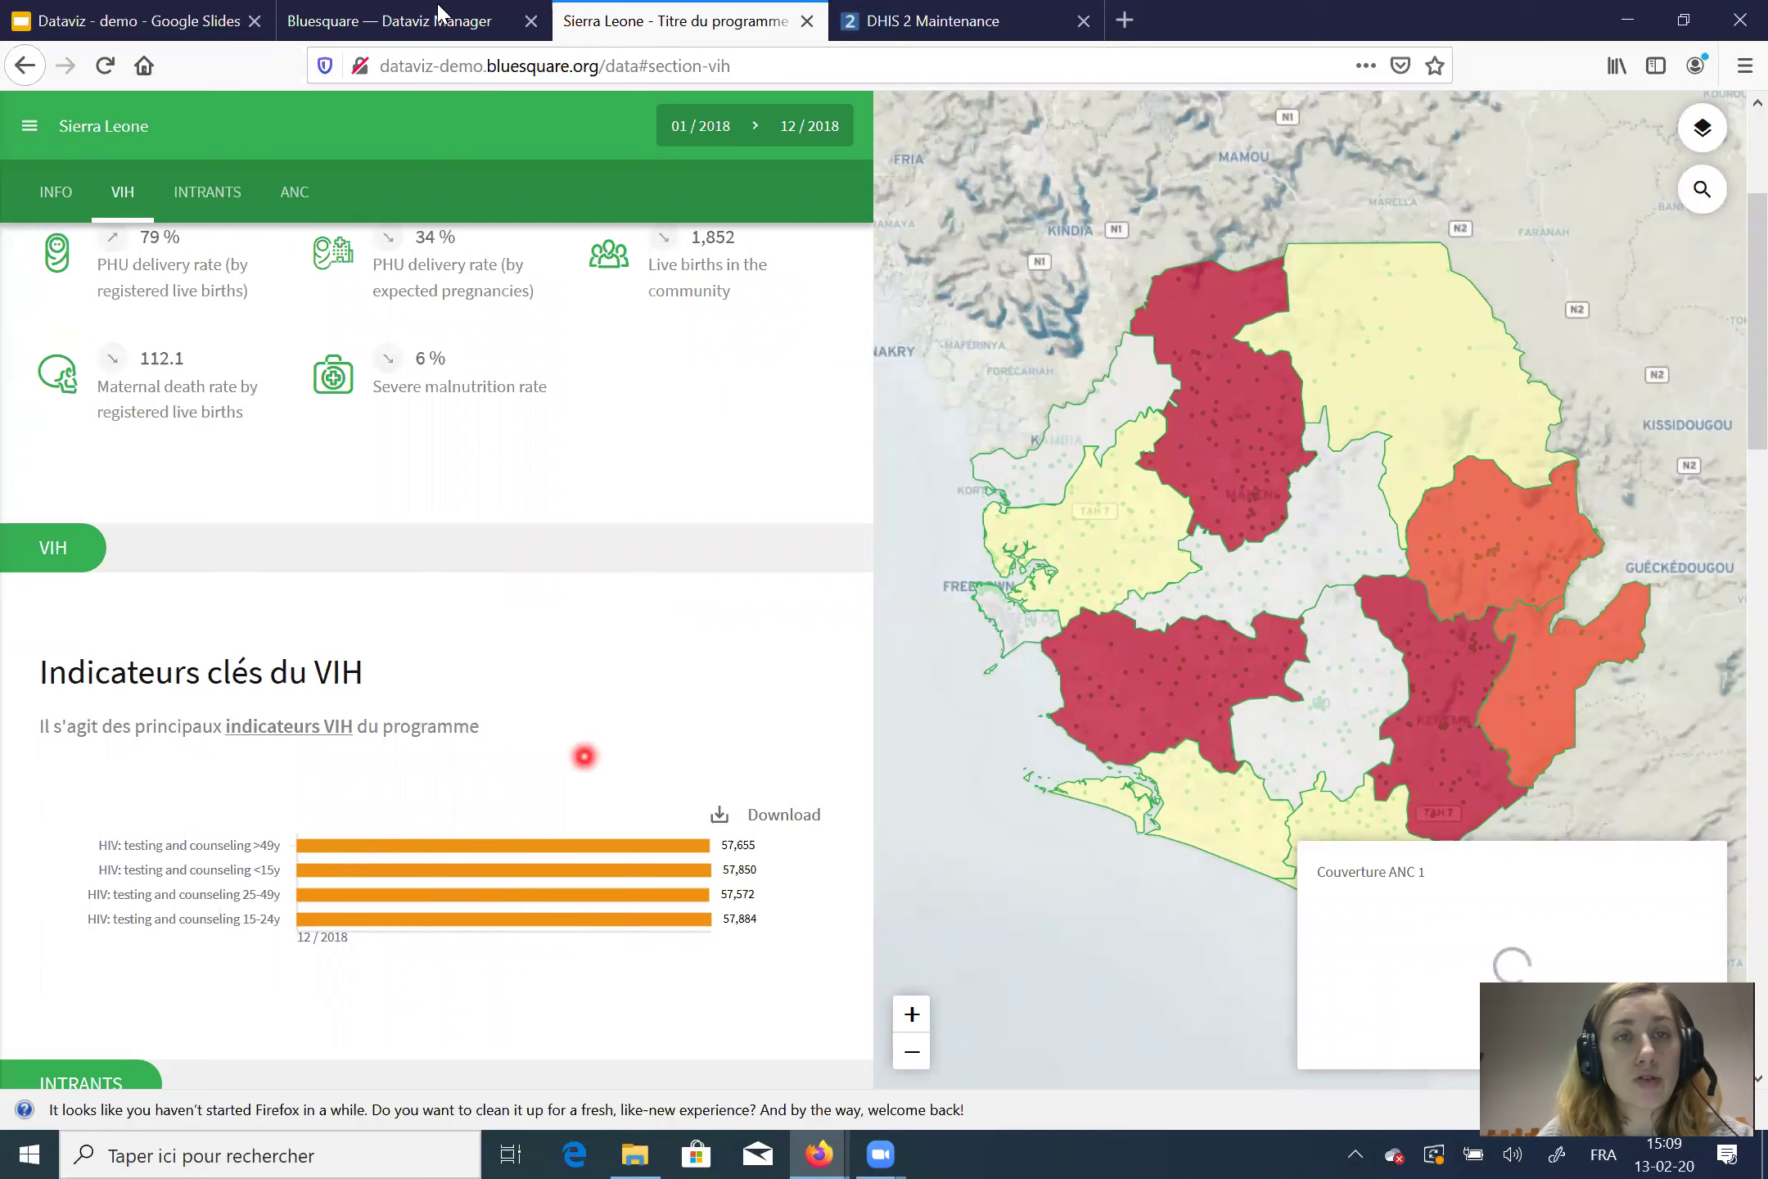
left_click(459, 24)
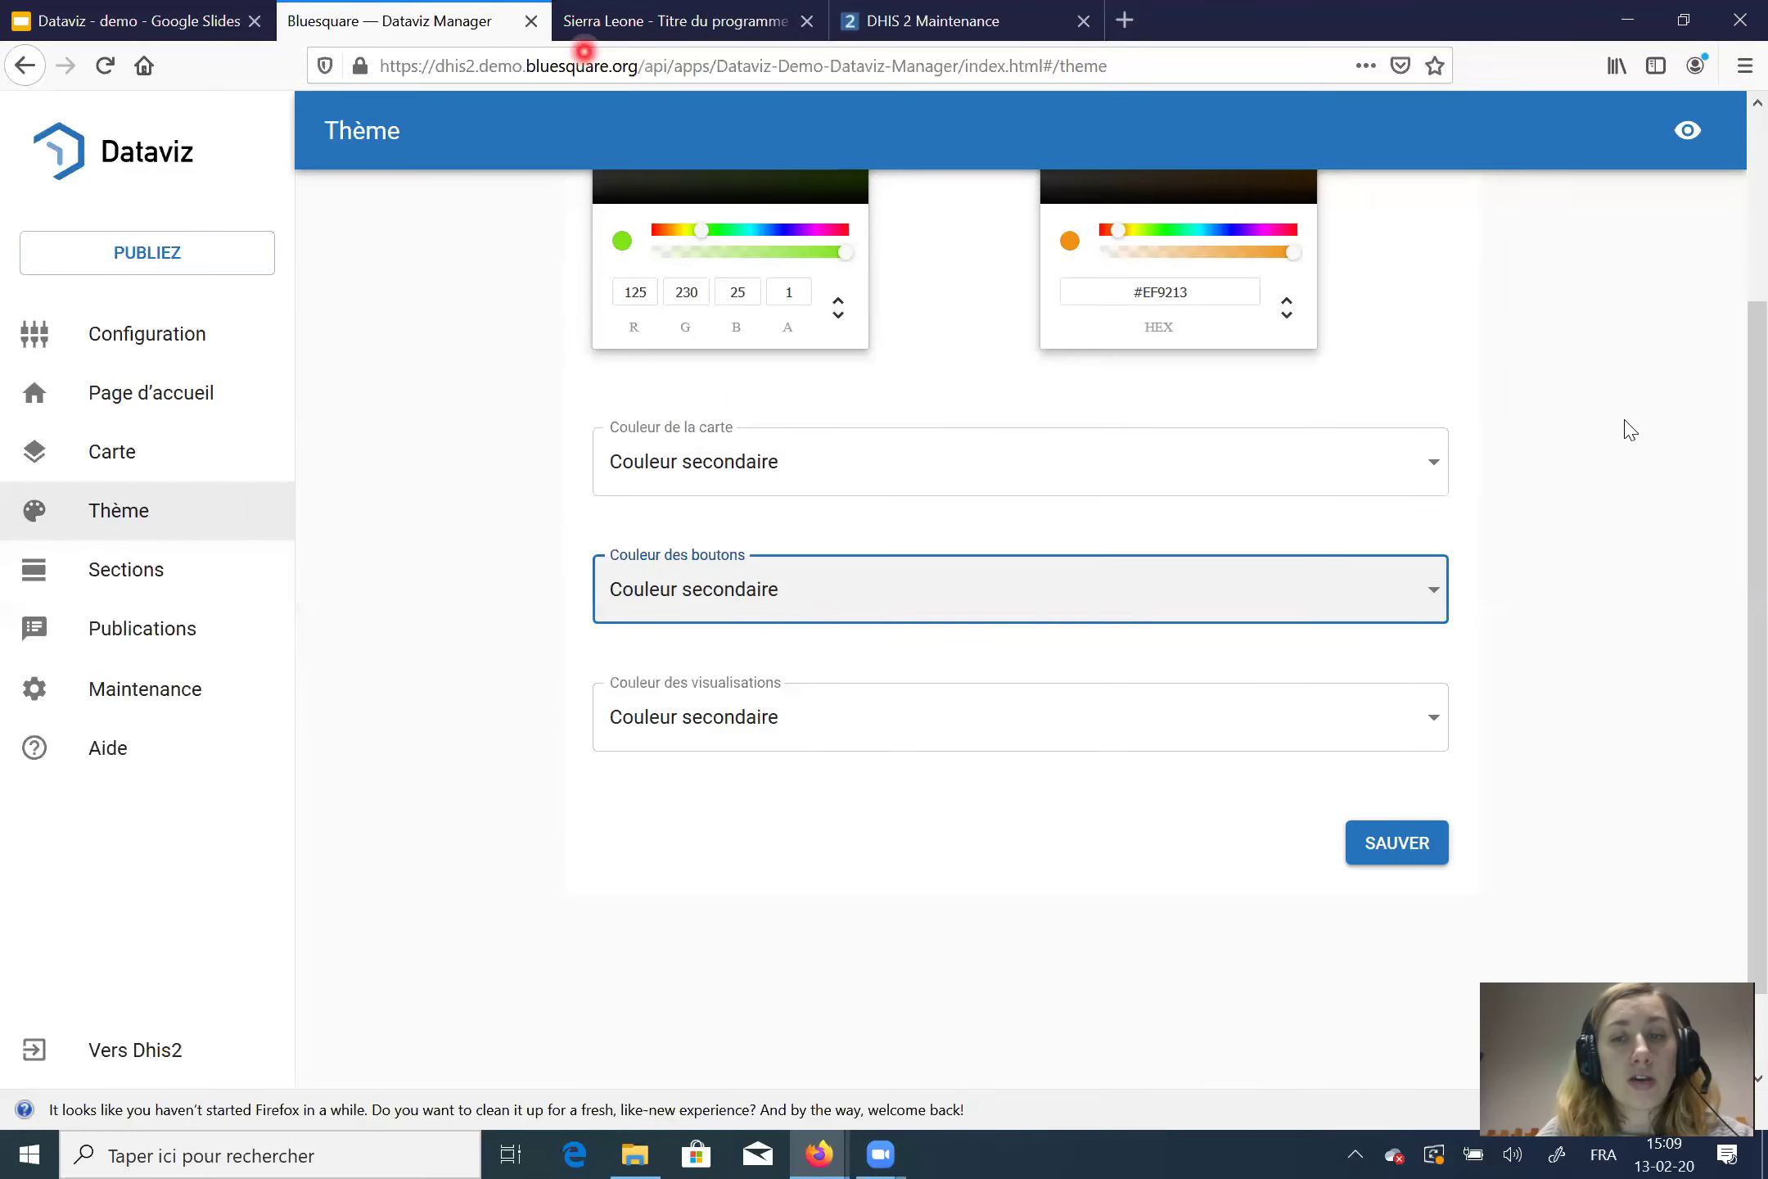
scroll(987, 847, "up", 3)
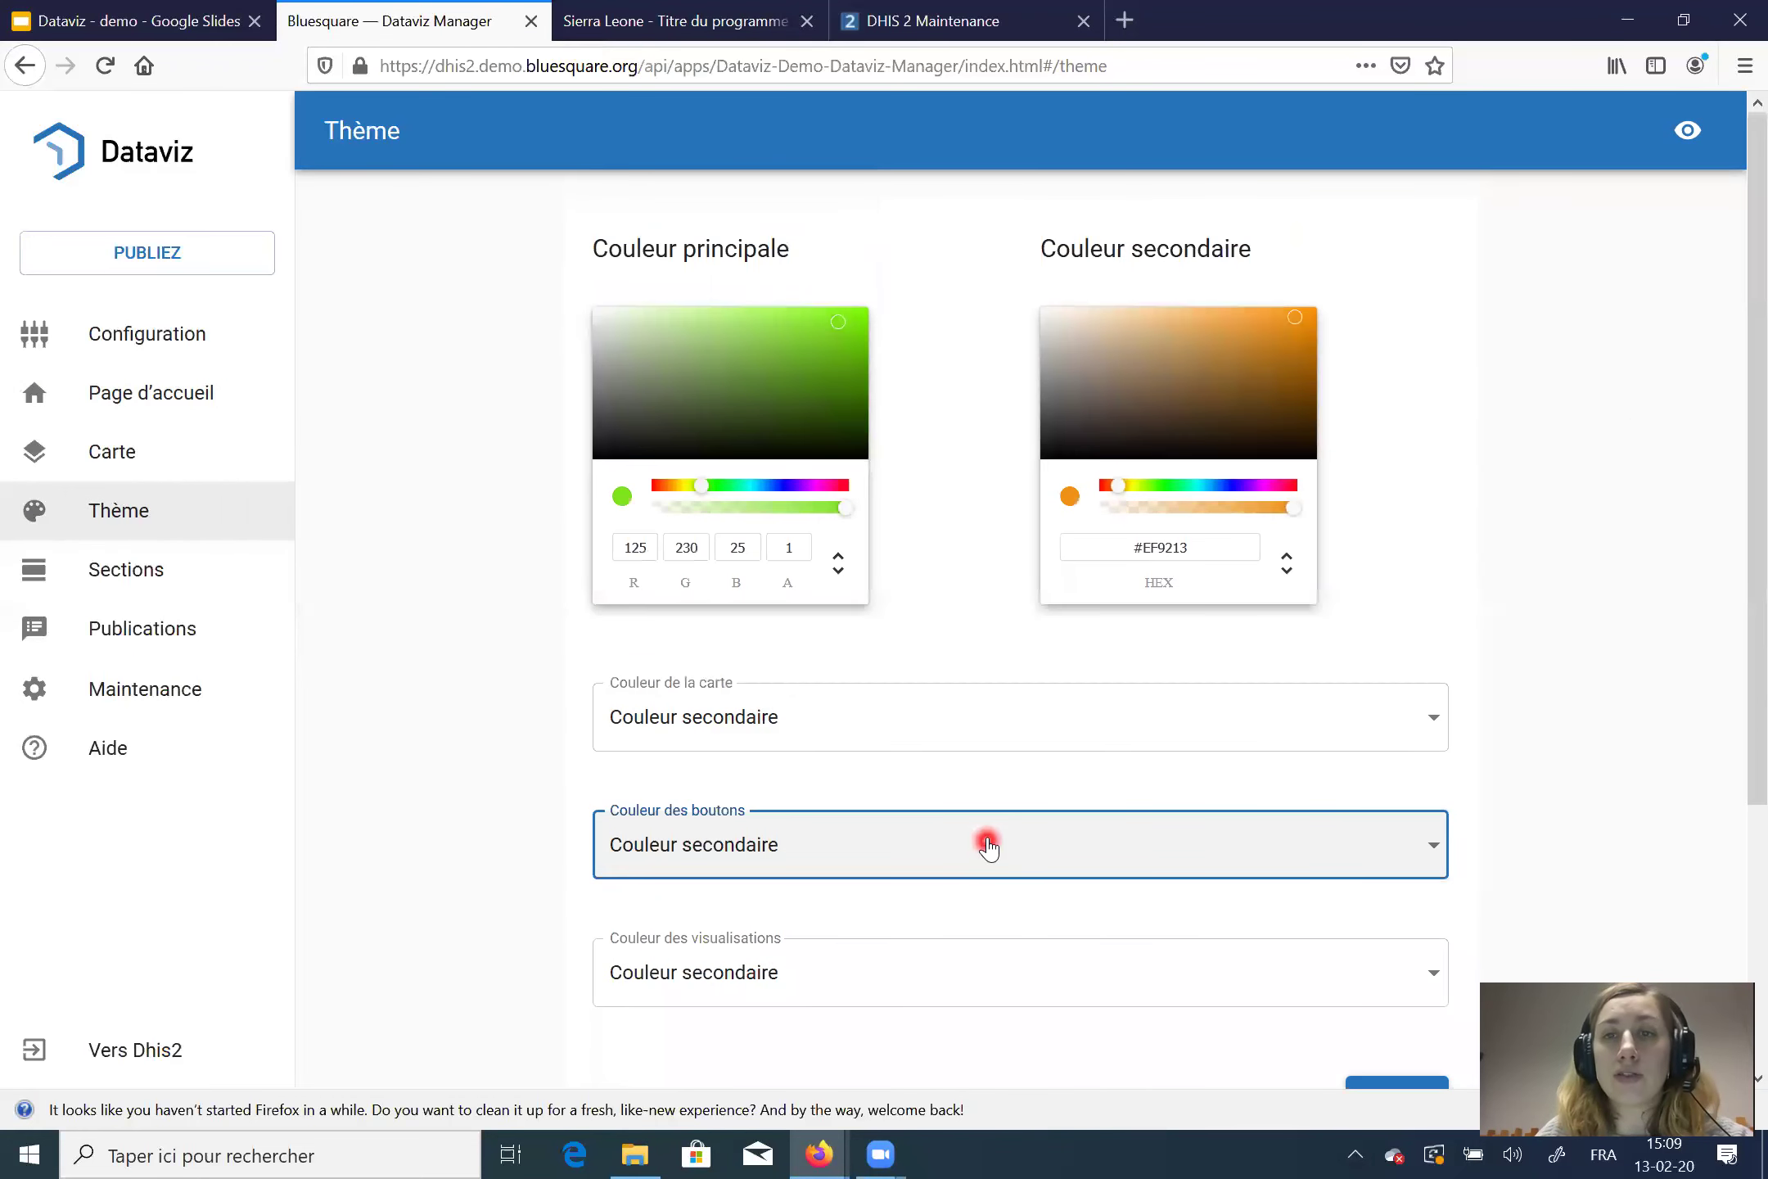